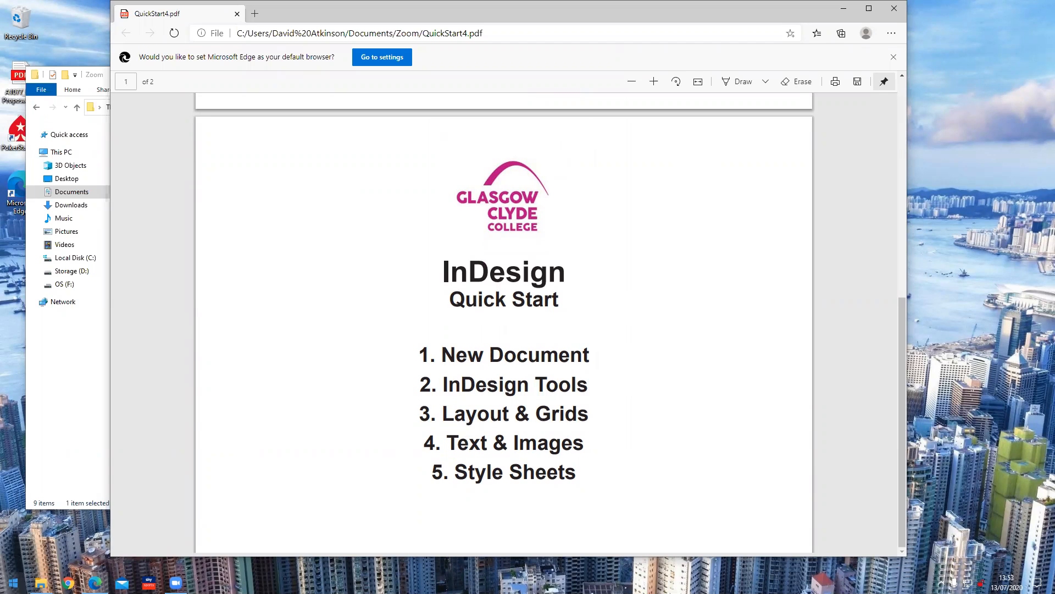
- Open Adobe InDesign 2019 and create a one-page 210 x 297 mm portrait document with facing pages turned off
{"action": "left_click", "coordinate": [13, 582]}
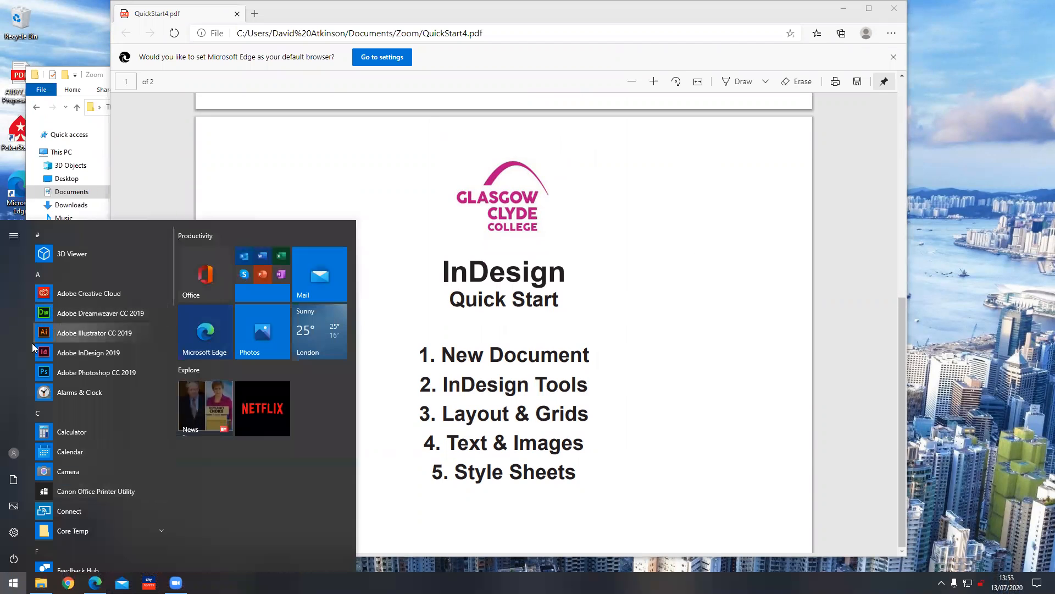
{"action": "left_click", "coordinate": [49, 352]}
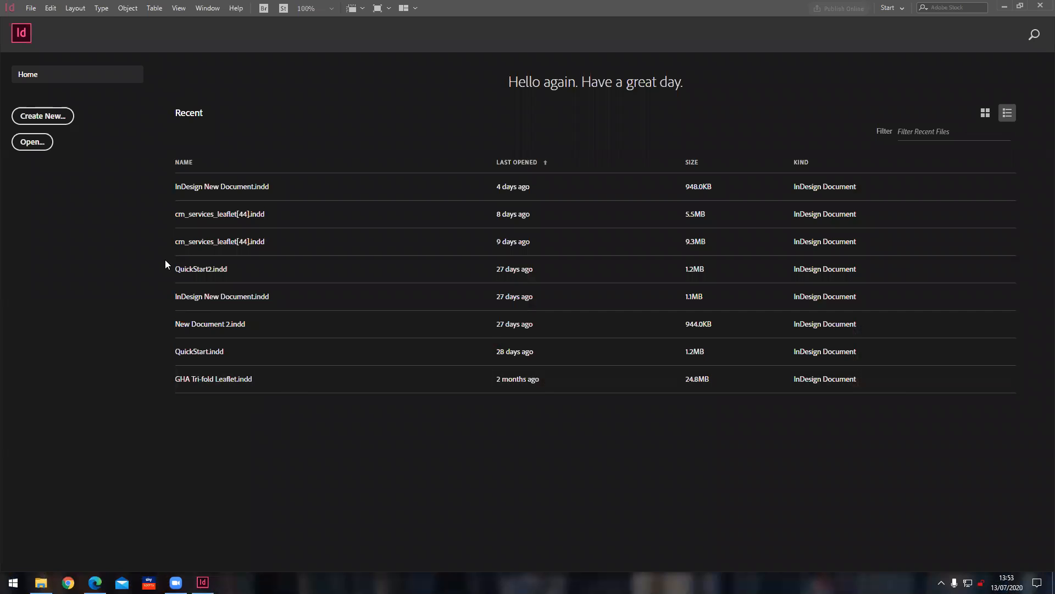
{"action": "left_click", "coordinate": [49, 119]}
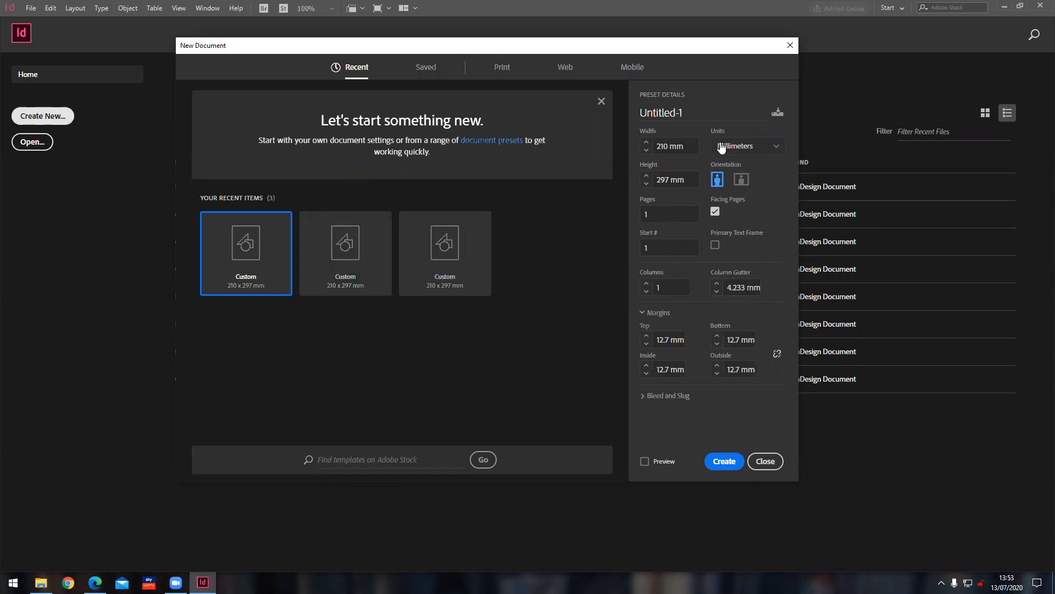
{"action": "left_click", "coordinate": [715, 211]}
{"action": "left_click", "coordinate": [726, 462]}
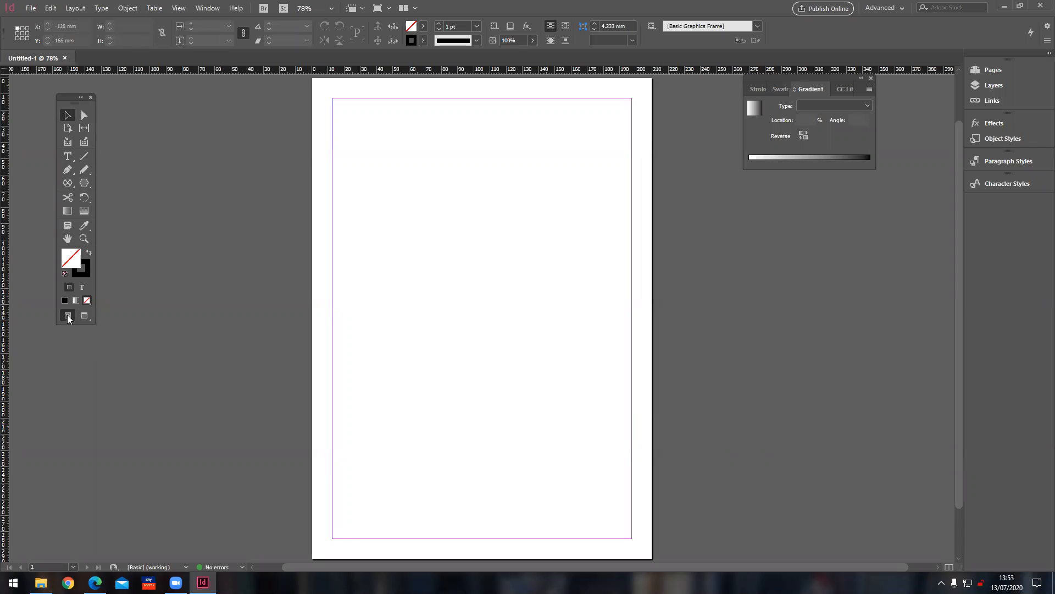
- Compare how the blank page looks in the Preview and Normal screen modes
{"action": "left_click", "coordinate": [85, 316]}
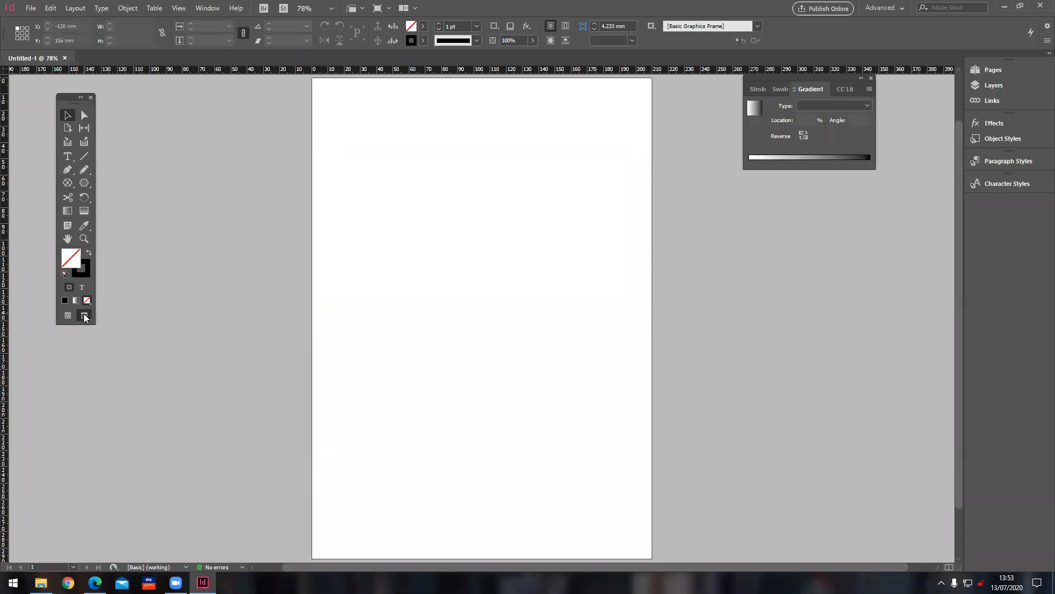
{"action": "left_click", "coordinate": [72, 316]}
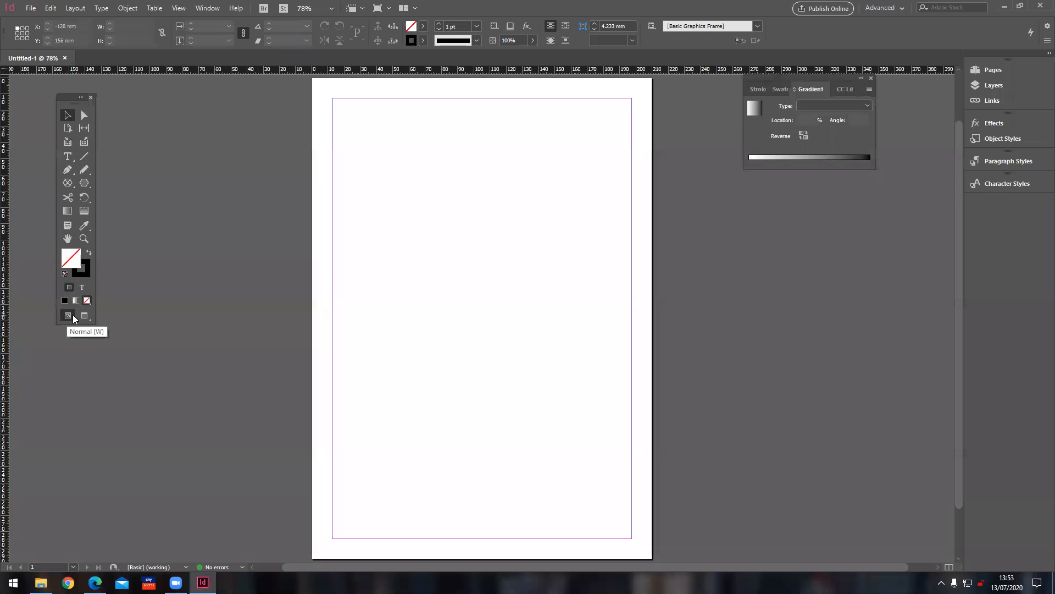
{"action": "left_click", "coordinate": [84, 316]}
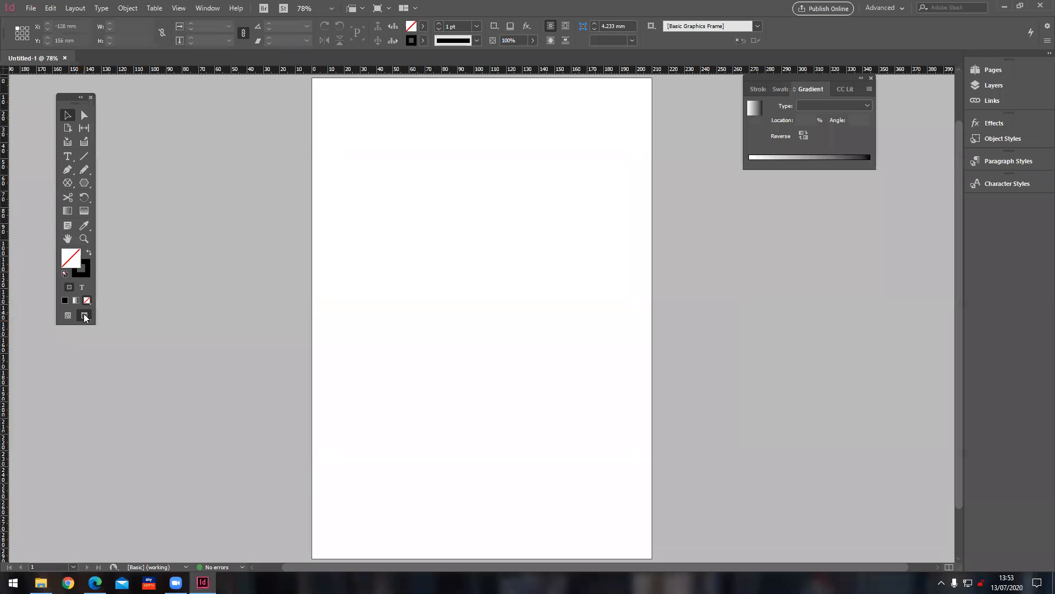
{"action": "left_click", "coordinate": [65, 317]}
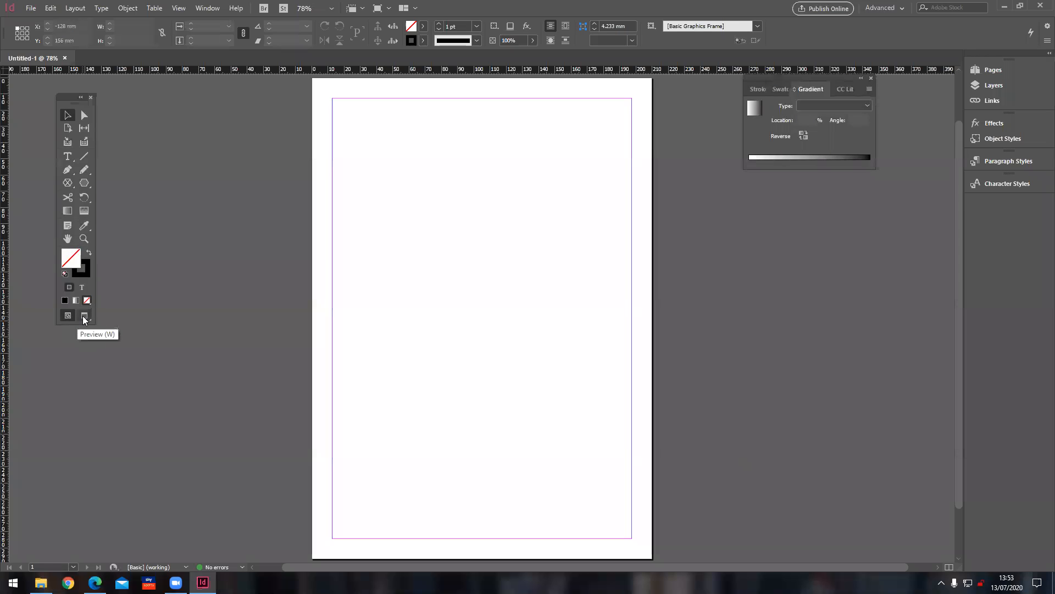
{"action": "left_click", "coordinate": [83, 316]}
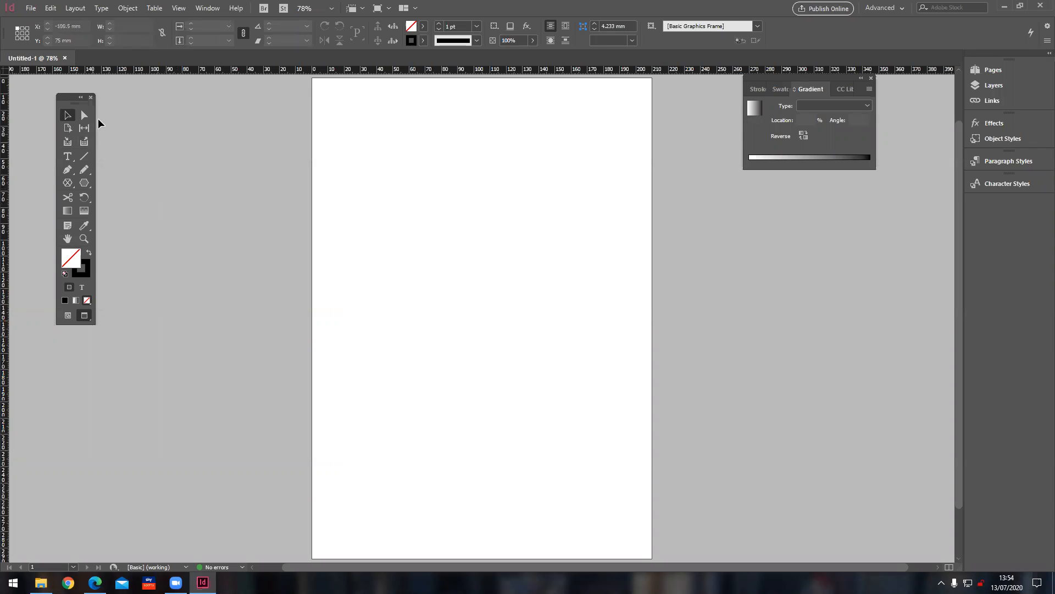
- Move the floating toolbox farther away from the page and return the document to Normal screen mode
{"action": "left_click_drag", "start_coordinate": [78, 107], "coordinate": [41, 93]}
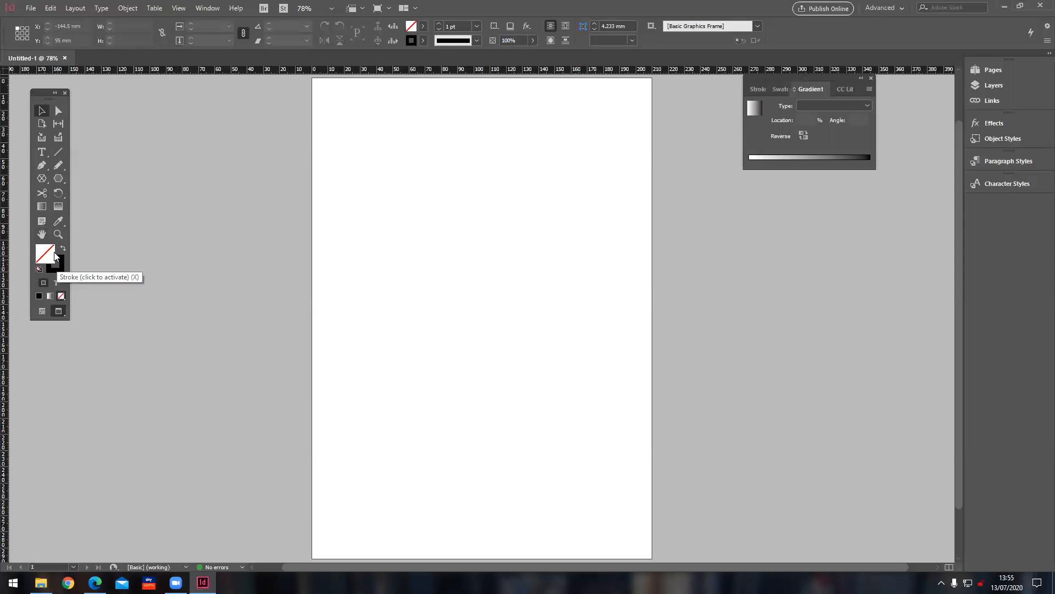
{"action": "left_click", "coordinate": [42, 311]}
{"action": "left_click", "coordinate": [60, 312]}
{"action": "left_click", "coordinate": [42, 311]}
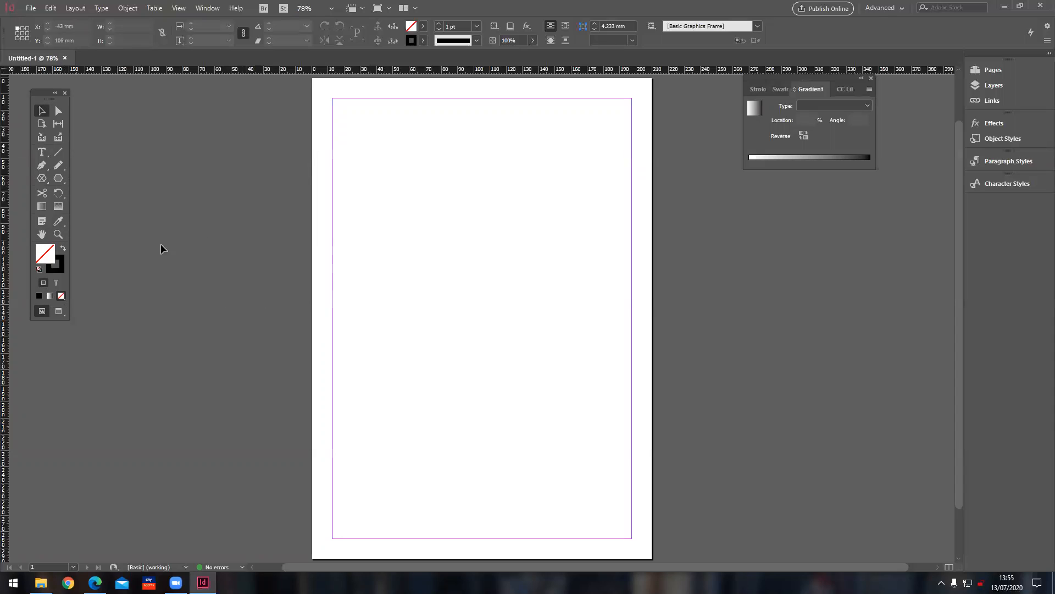
- Draw a text frame about 140.5 x 66.5 mm in the upper part of the page and enter a first name
{"action": "left_click", "coordinate": [41, 153]}
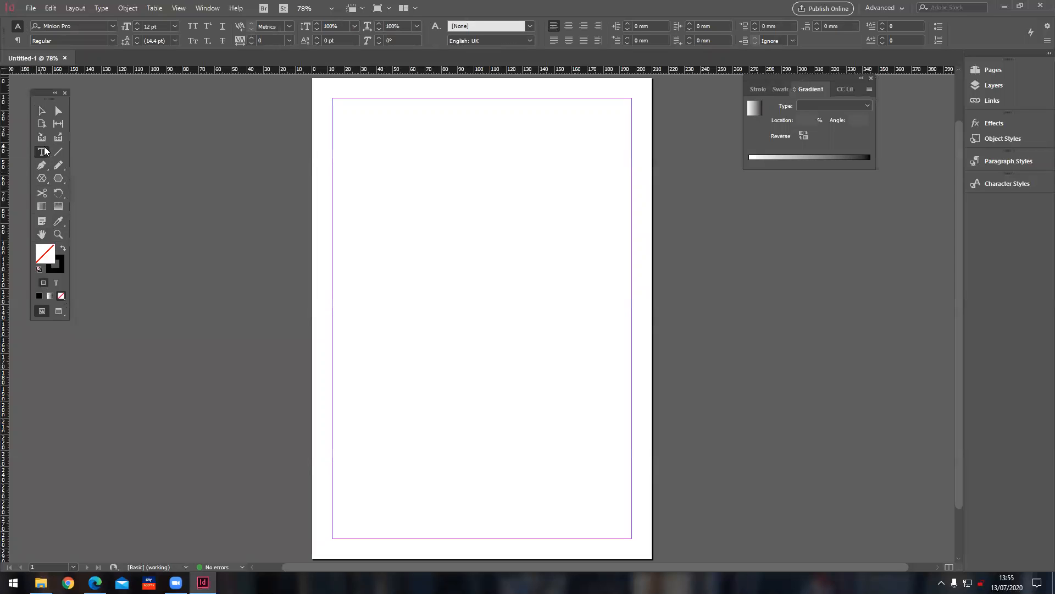
{"action": "left_click_drag", "start_coordinate": [359, 145], "coordinate": [579, 248]}
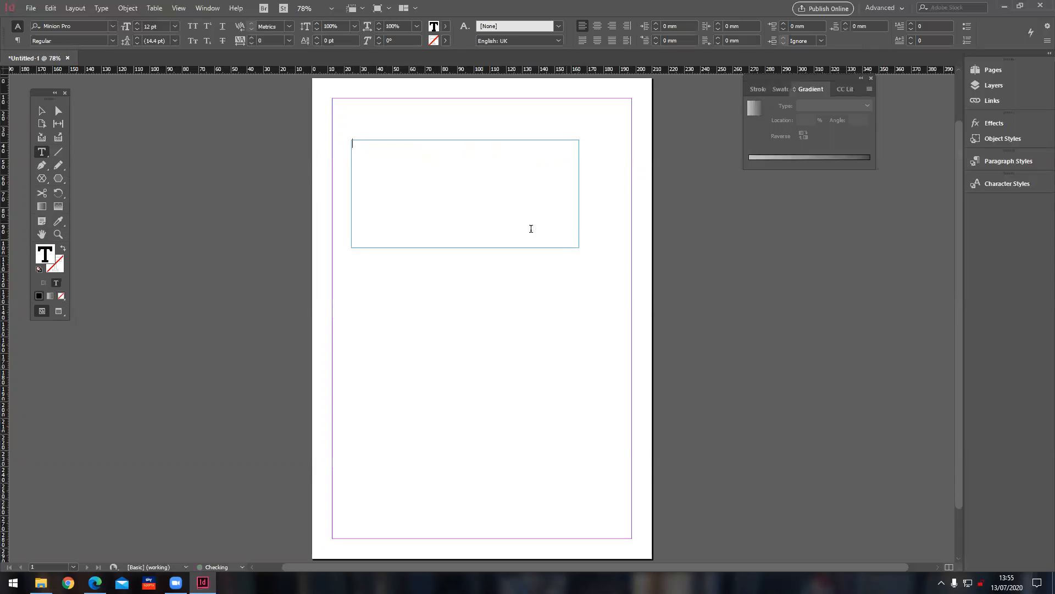
{"action": "type", "text": "David"}
- Magnify the name in the text frame with the Zoom tool and zoom back out to 150%
{"action": "left_click", "coordinate": [58, 234]}
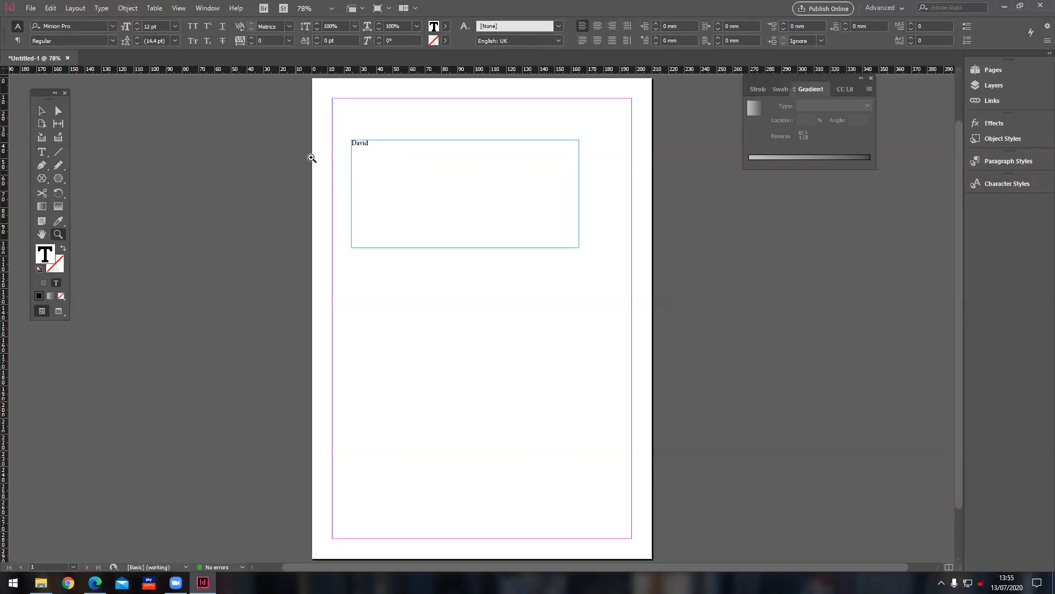
{"action": "left_click_drag", "start_coordinate": [329, 122], "coordinate": [423, 189]}
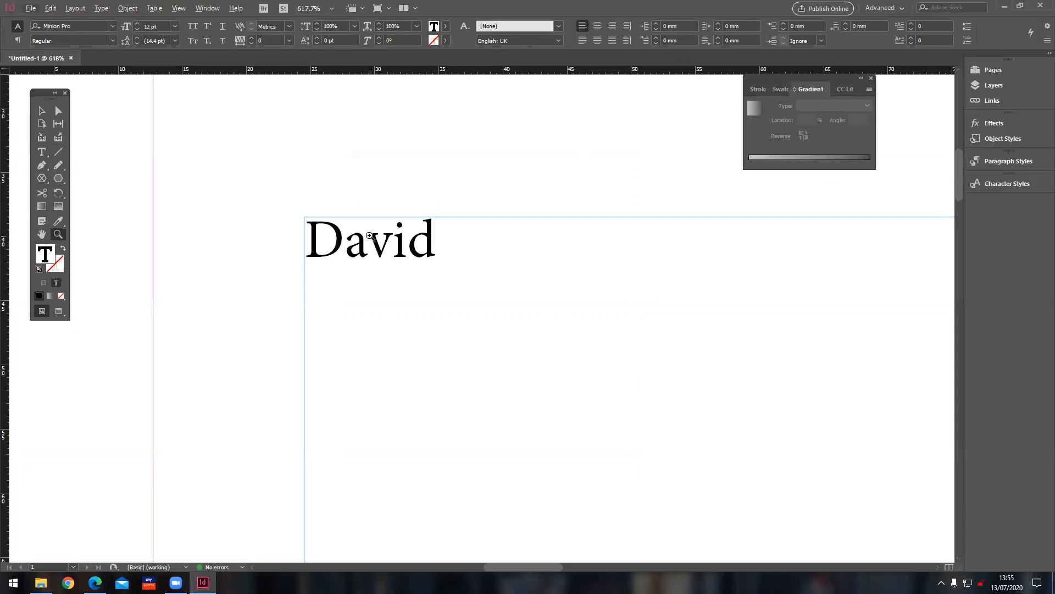
{"action": "left_click", "coordinate": [375, 203], "text": "alt"}
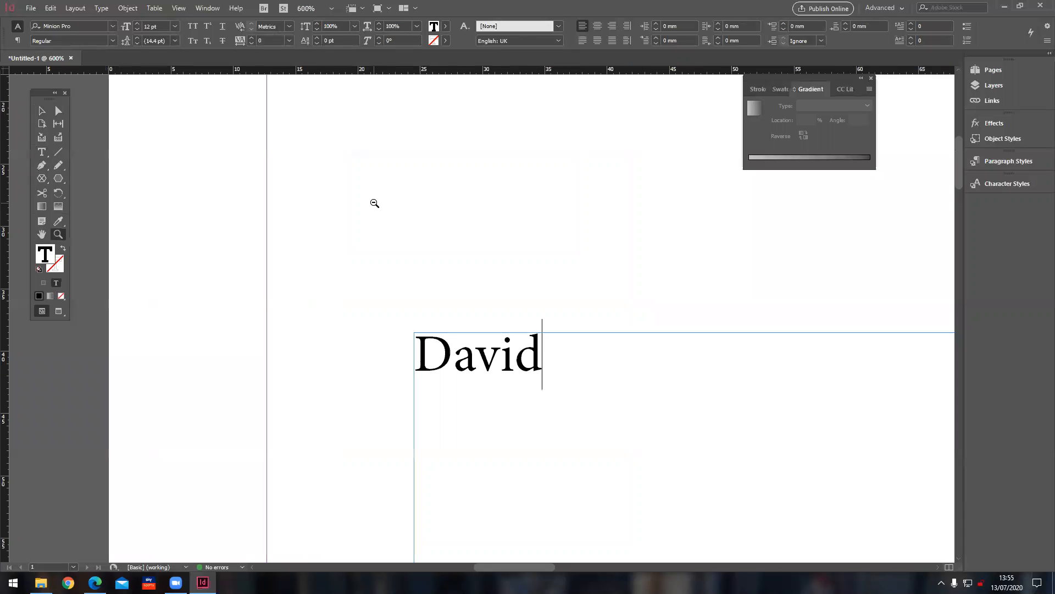
{"action": "left_click", "coordinate": [493, 348], "text": "alt"}
{"action": "left_click", "coordinate": [490, 339], "text": "alt"}
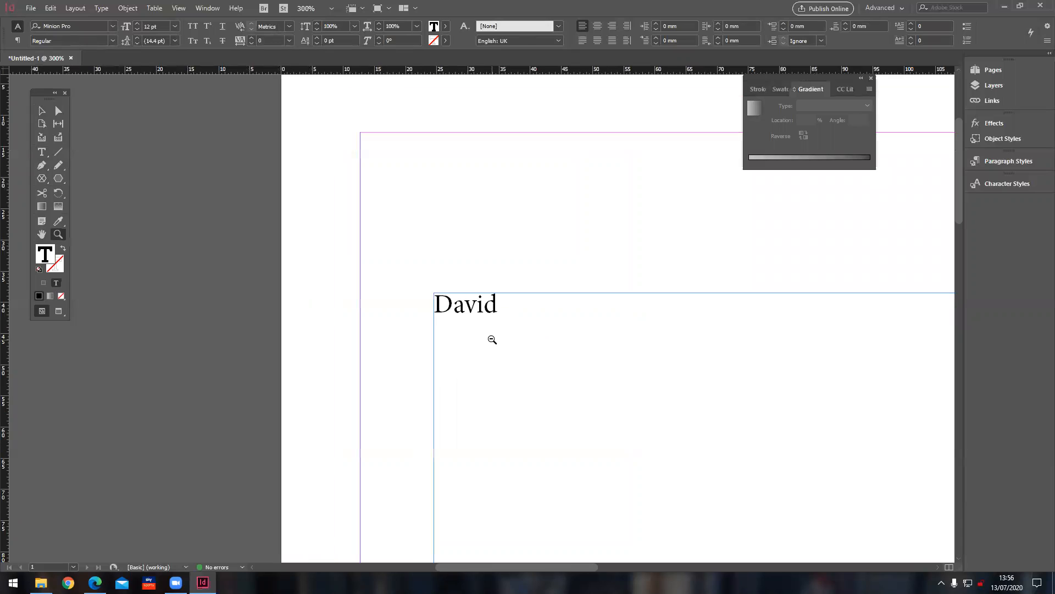
{"action": "left_click", "coordinate": [494, 328], "text": "alt"}
{"action": "left_click", "coordinate": [495, 325], "text": "alt"}
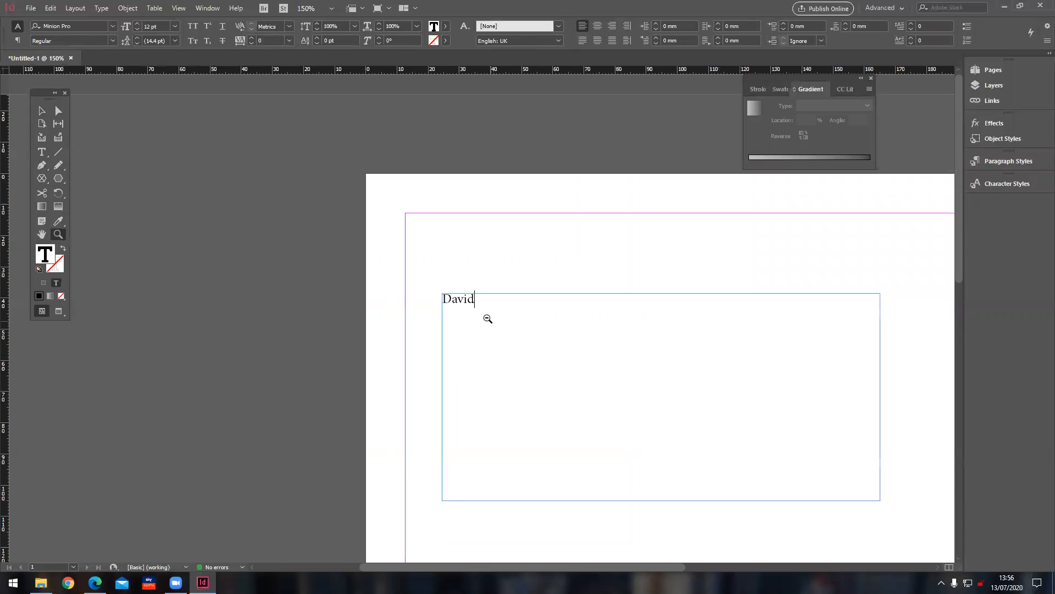
- View the document at actual size with the page moved into view, and show the Pages panel
{"action": "left_click", "coordinate": [179, 8]}
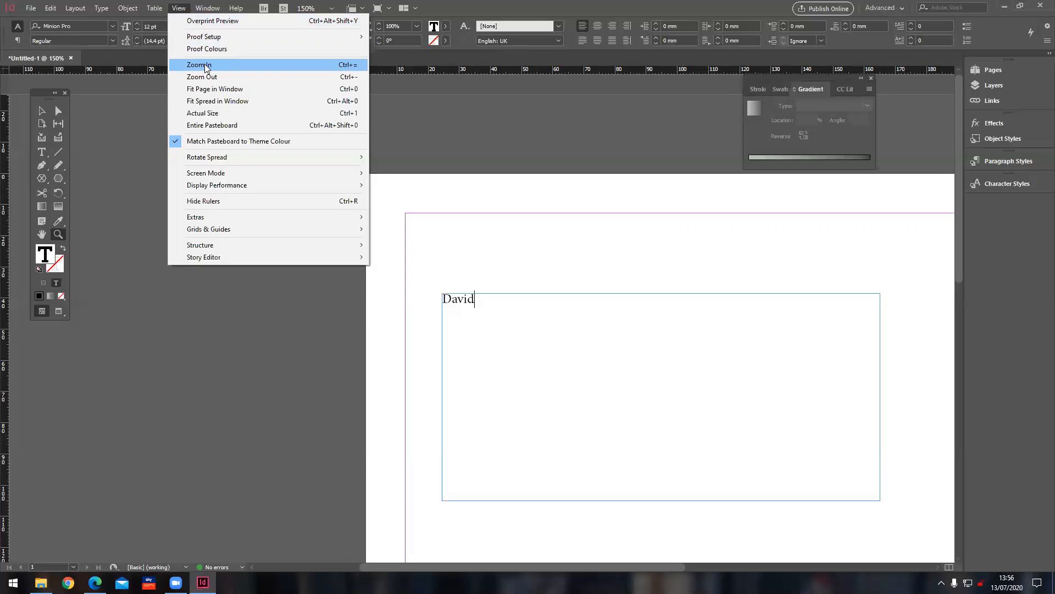
{"action": "left_click", "coordinate": [210, 115]}
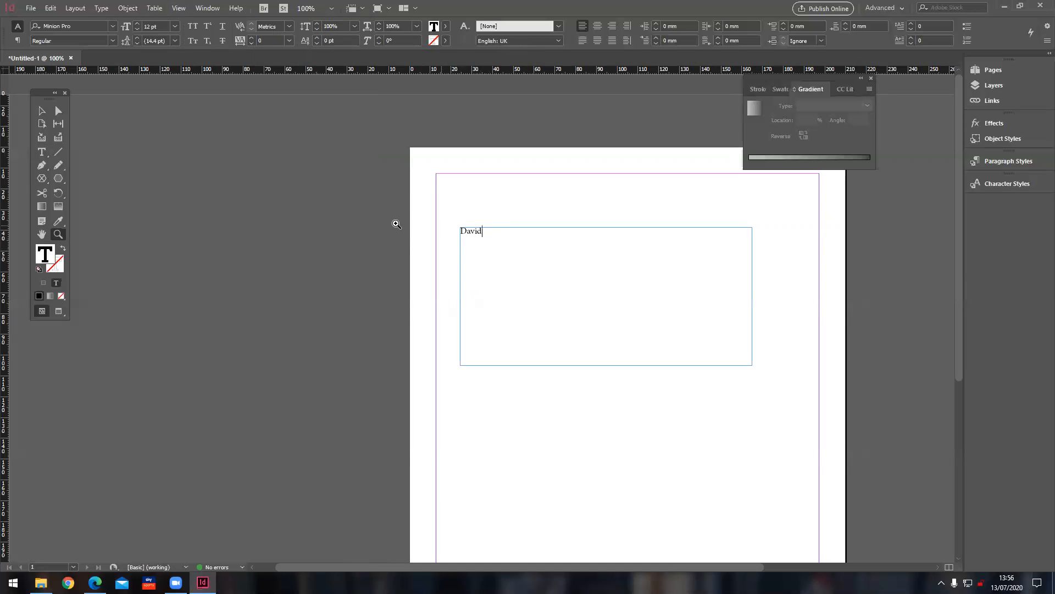
{"action": "left_click", "coordinate": [41, 233]}
{"action": "left_click_drag", "start_coordinate": [519, 285], "coordinate": [365, 217]}
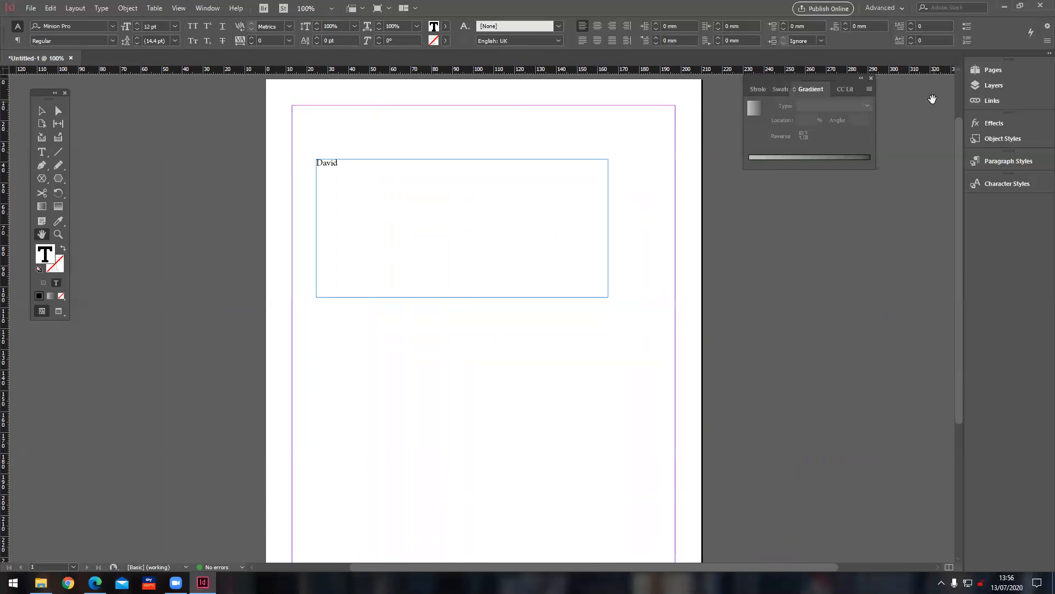
{"action": "left_click", "coordinate": [993, 70]}
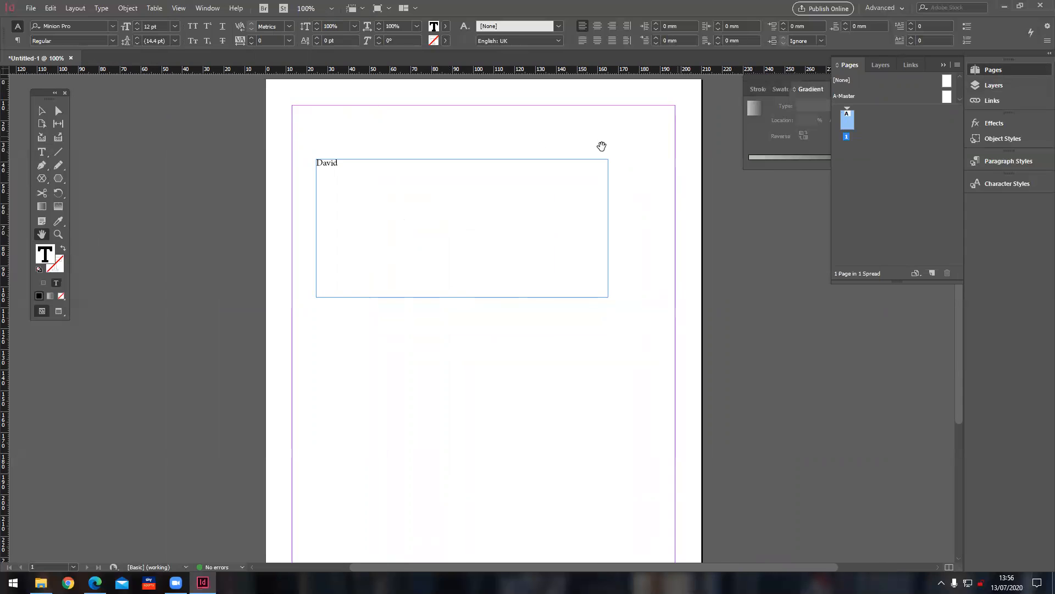
{"action": "left_click_drag", "start_coordinate": [415, 156], "coordinate": [446, 166]}
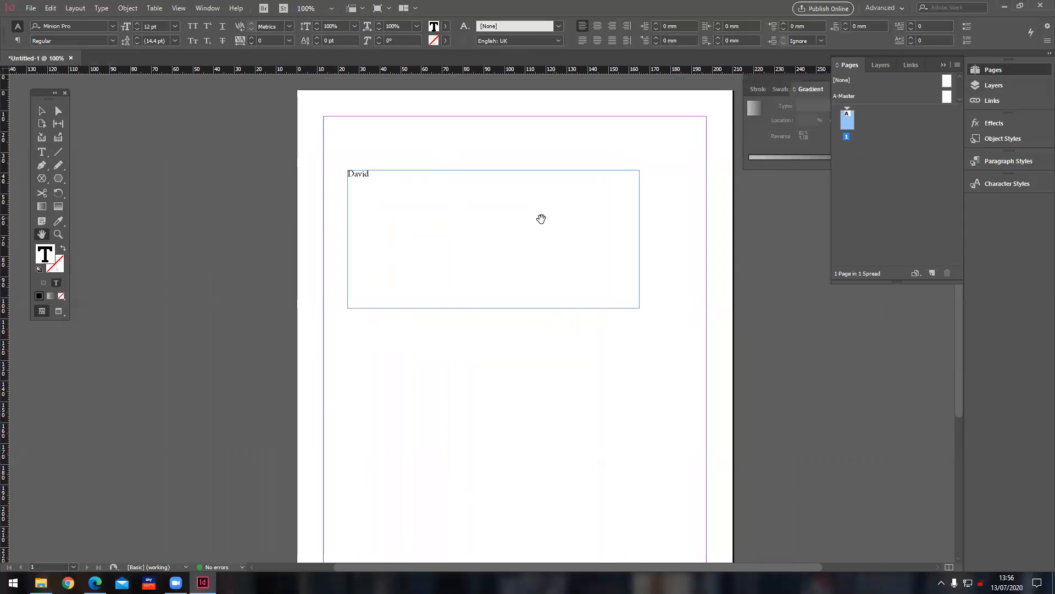
- Check the text frame without its guides in Preview mode and return to Normal mode
{"action": "left_click", "coordinate": [59, 311]}
{"action": "left_click", "coordinate": [42, 311]}
{"action": "left_click", "coordinate": [57, 311]}
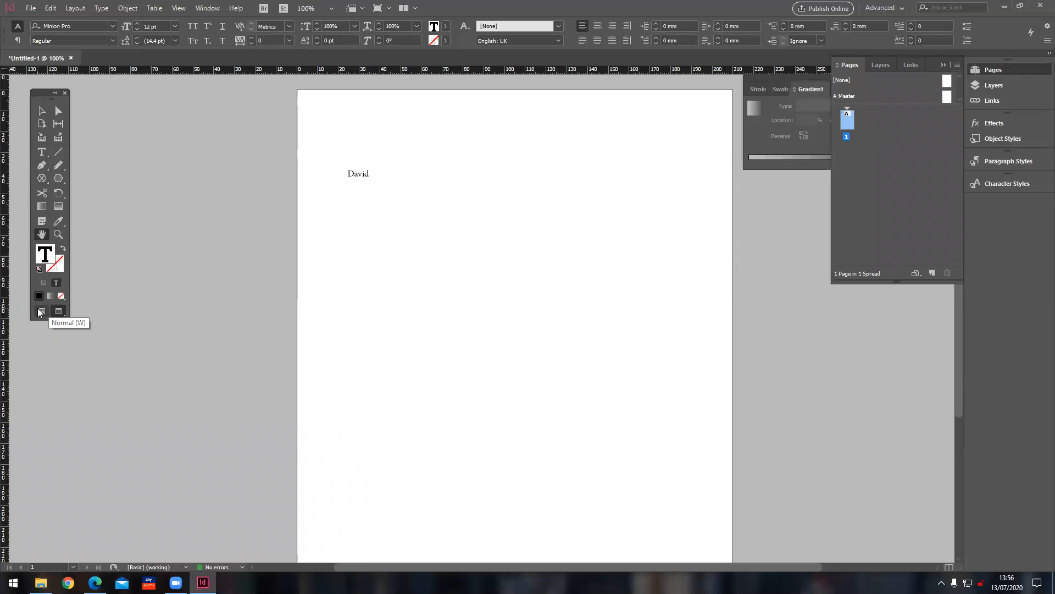
{"action": "left_click", "coordinate": [48, 312]}
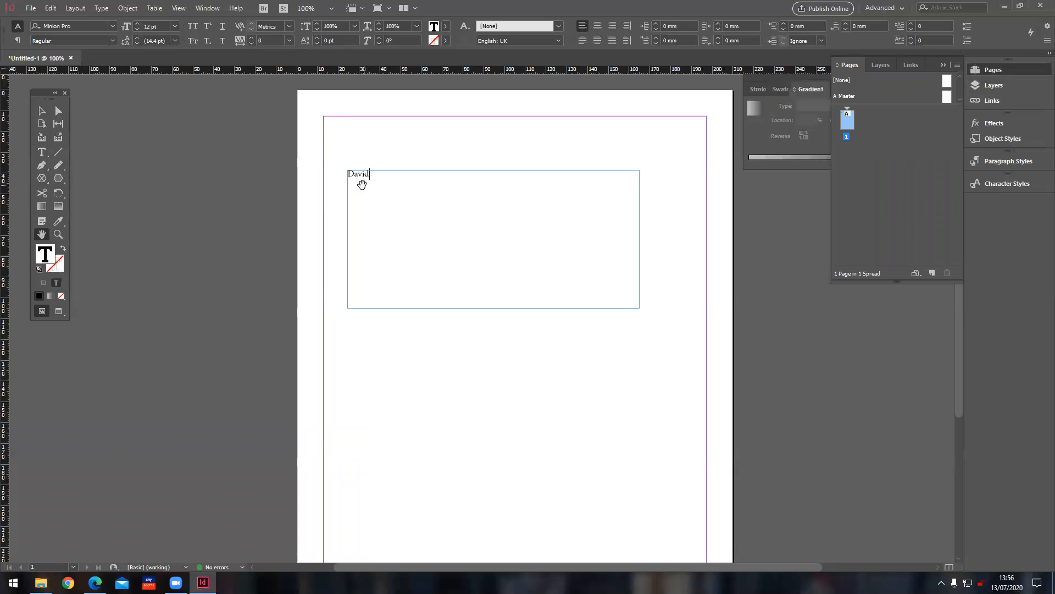
- Resize the text frame to about 76 x 46.7 mm and move it to about X 44 mm, Y 50.5 mm
{"action": "left_click", "coordinate": [43, 153]}
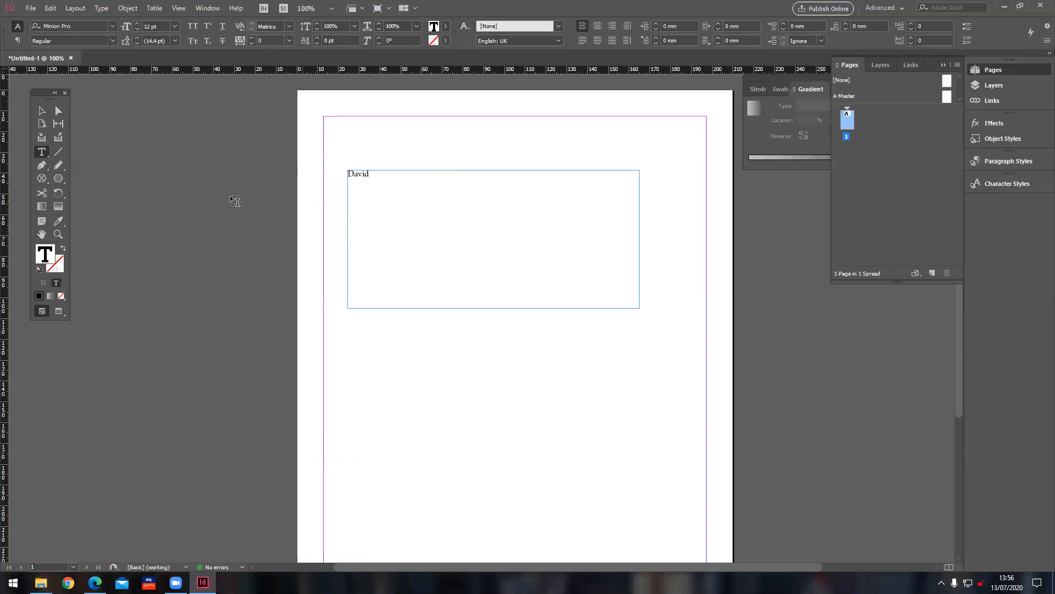
{"action": "left_click", "coordinate": [41, 111]}
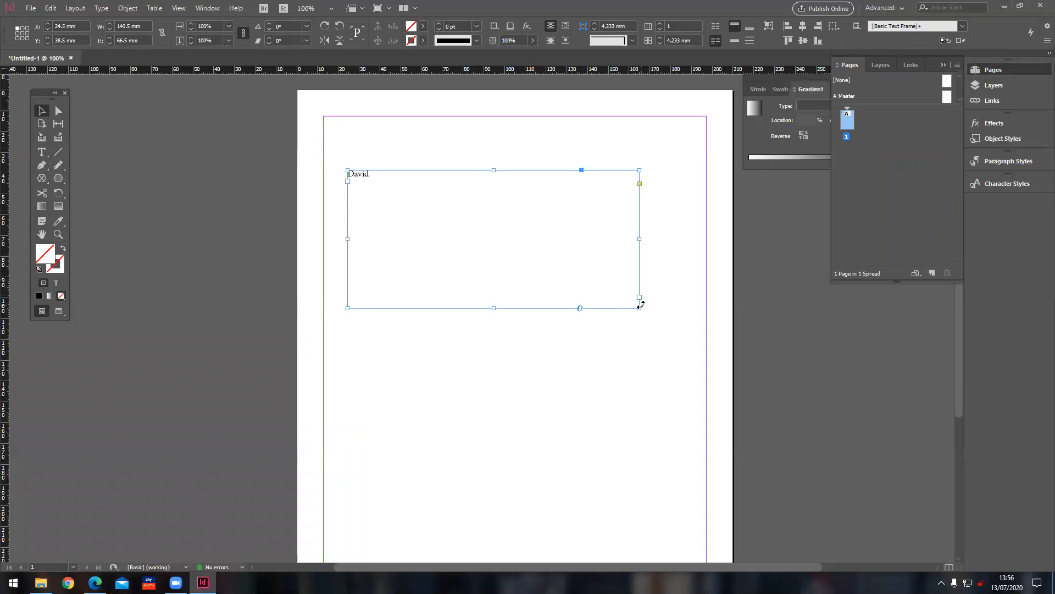
{"action": "left_click_drag", "start_coordinate": [638, 306], "coordinate": [499, 253]}
{"action": "left_click_drag", "start_coordinate": [424, 252], "coordinate": [448, 232]}
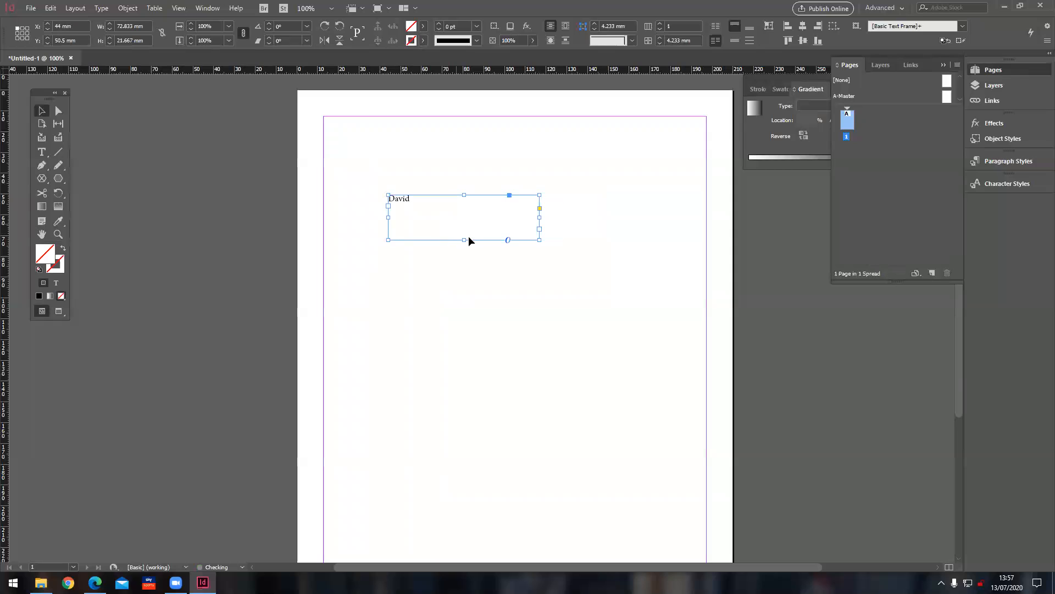
{"action": "left_click_drag", "start_coordinate": [539, 238], "coordinate": [546, 291]}
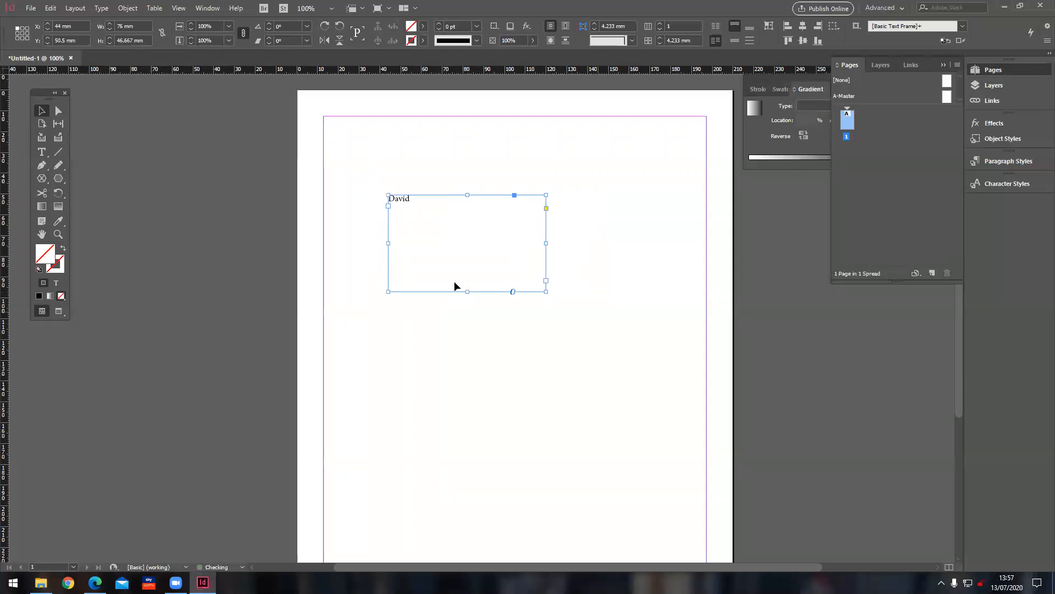
- Select the whole name inside the text frame and set its font size to 48 pt
{"action": "left_click", "coordinate": [39, 152]}
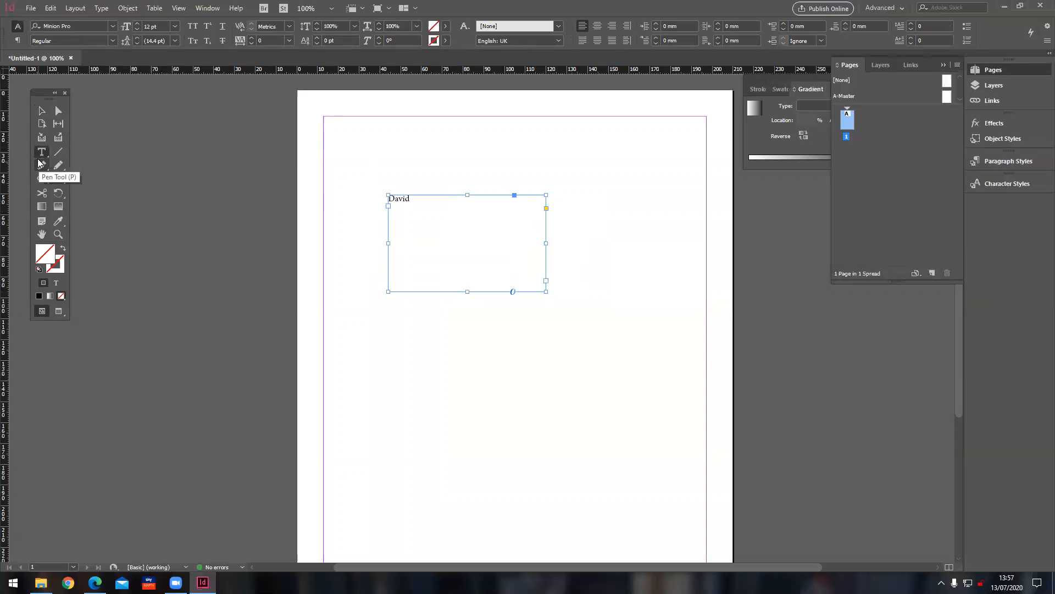
{"action": "left_click", "coordinate": [402, 199]}
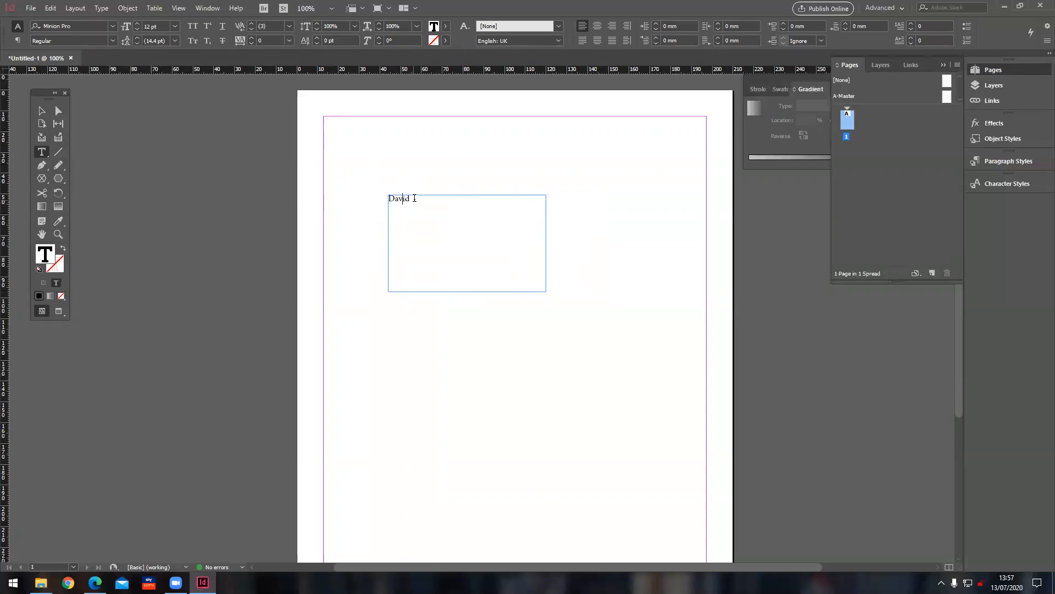
{"action": "left_click_drag", "start_coordinate": [413, 197], "coordinate": [373, 196]}
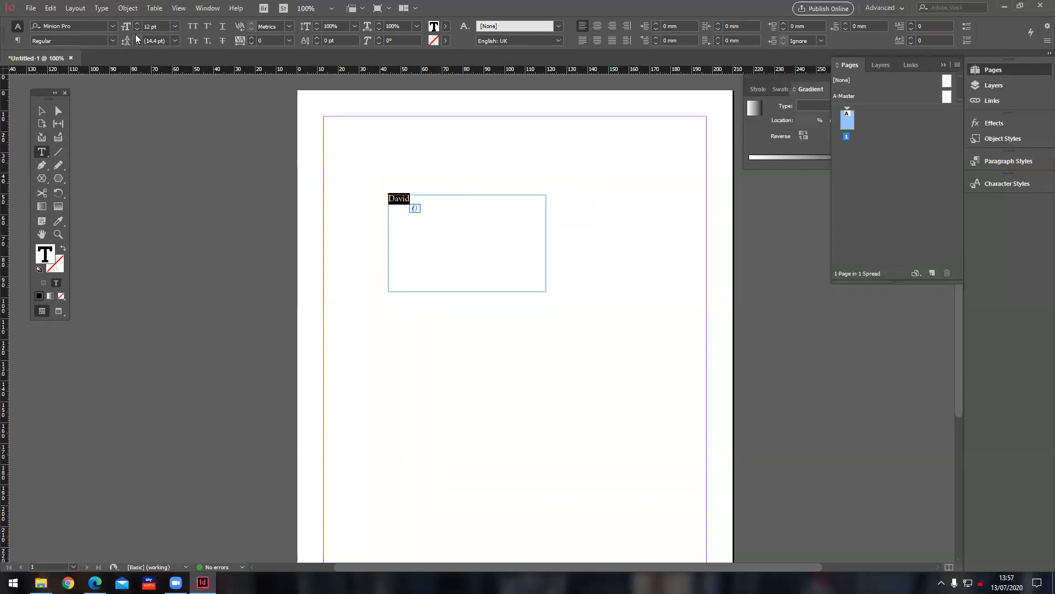
{"action": "left_click", "coordinate": [175, 28]}
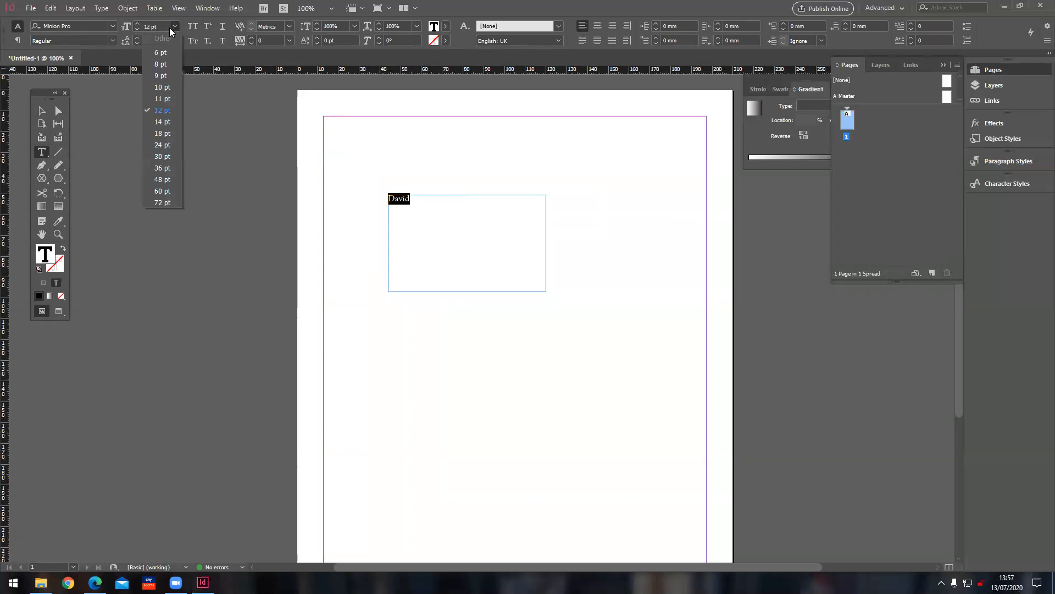
{"action": "left_click", "coordinate": [171, 184]}
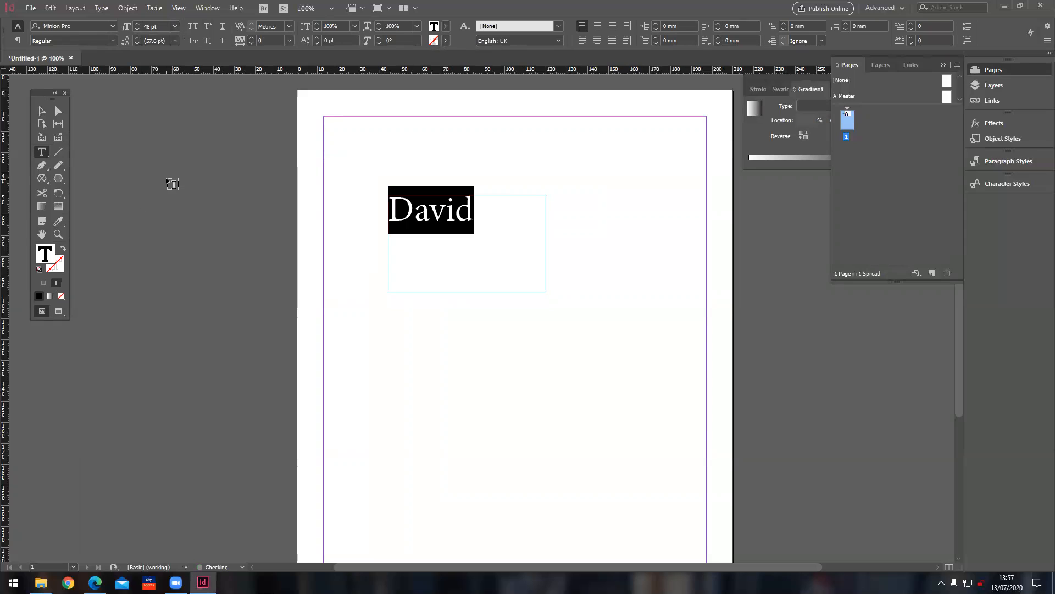
- Enter a custom font size of 60 pt for the selected name
{"action": "double_click", "coordinate": [148, 25]}
{"action": "type", "text": "60"}
{"action": "key", "text": "Return"}
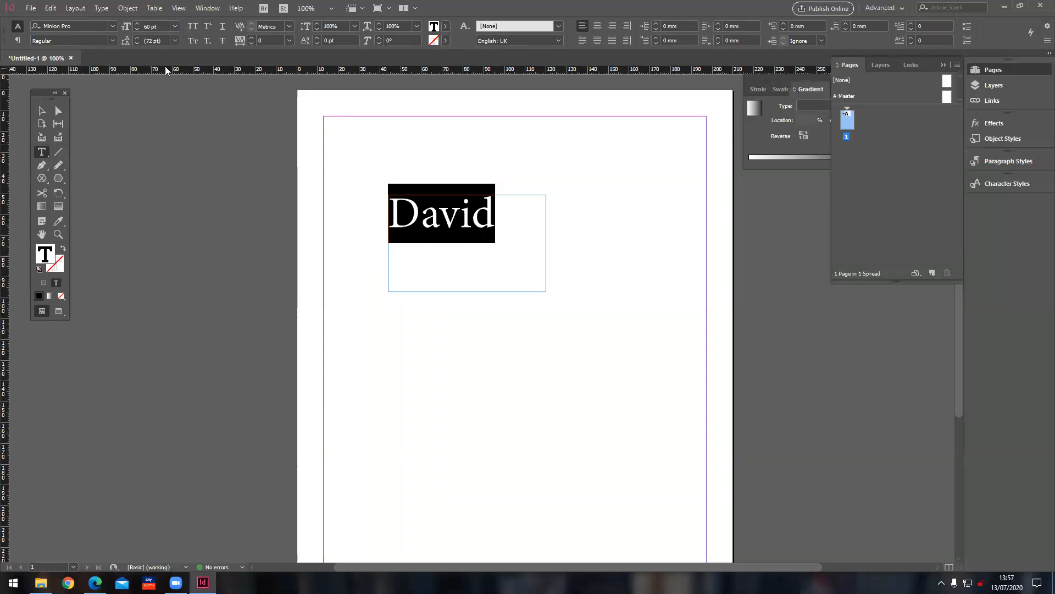
- Set the selected name's font to Century Gothic in the Bold style
{"action": "left_click", "coordinate": [112, 25]}
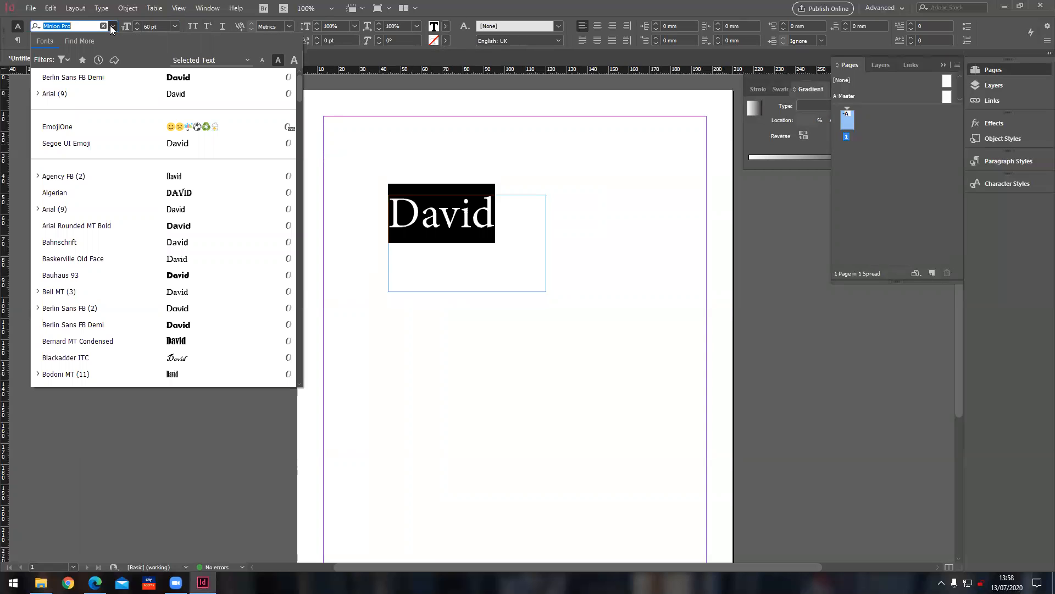
{"action": "scroll", "coordinate": [123, 224], "scroll_direction": "down", "scroll_amount": 1}
{"action": "scroll", "coordinate": [123, 224], "scroll_direction": "down", "scroll_amount": 3}
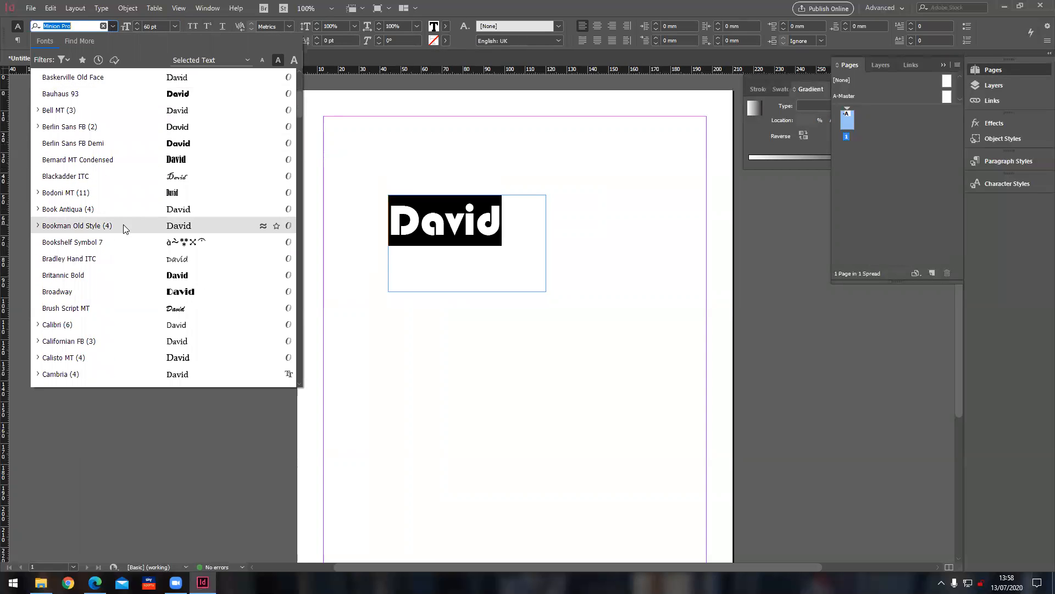
{"action": "scroll", "coordinate": [124, 228], "scroll_direction": "down", "scroll_amount": 3}
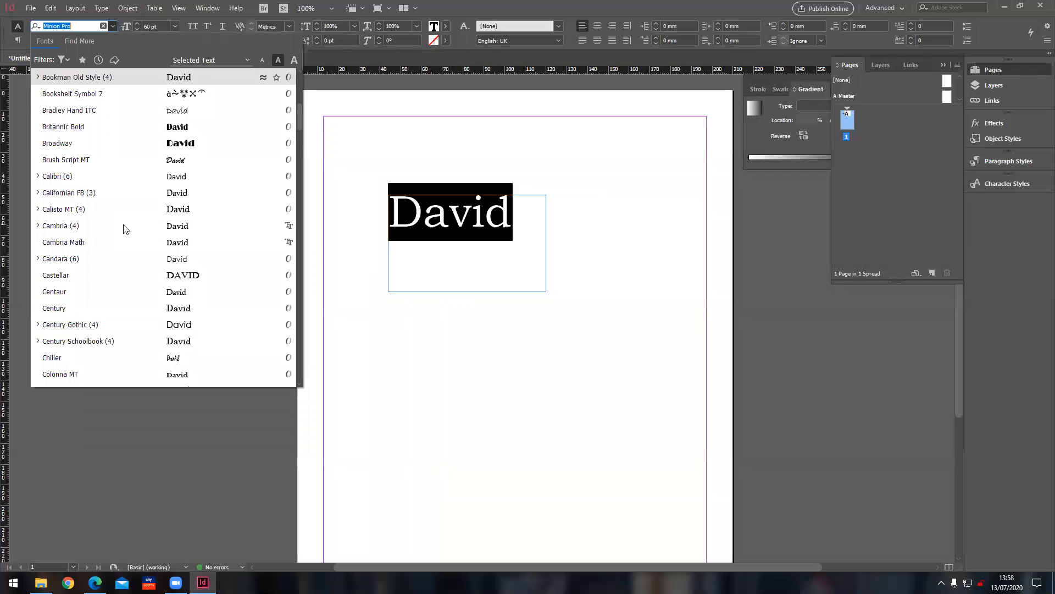
{"action": "scroll", "coordinate": [125, 229], "scroll_direction": "down", "scroll_amount": 1}
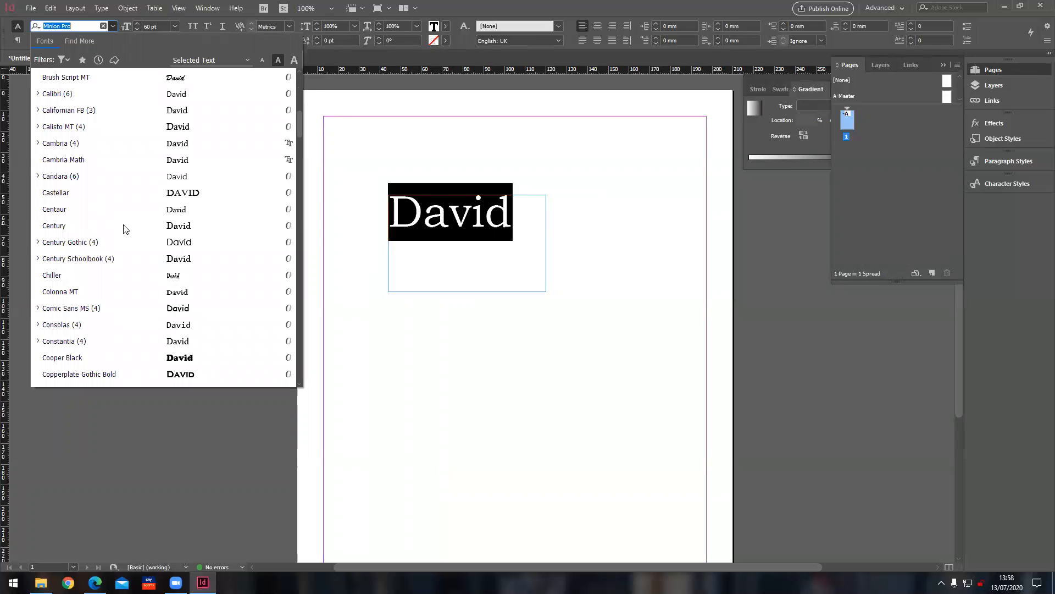
{"action": "left_click", "coordinate": [180, 244]}
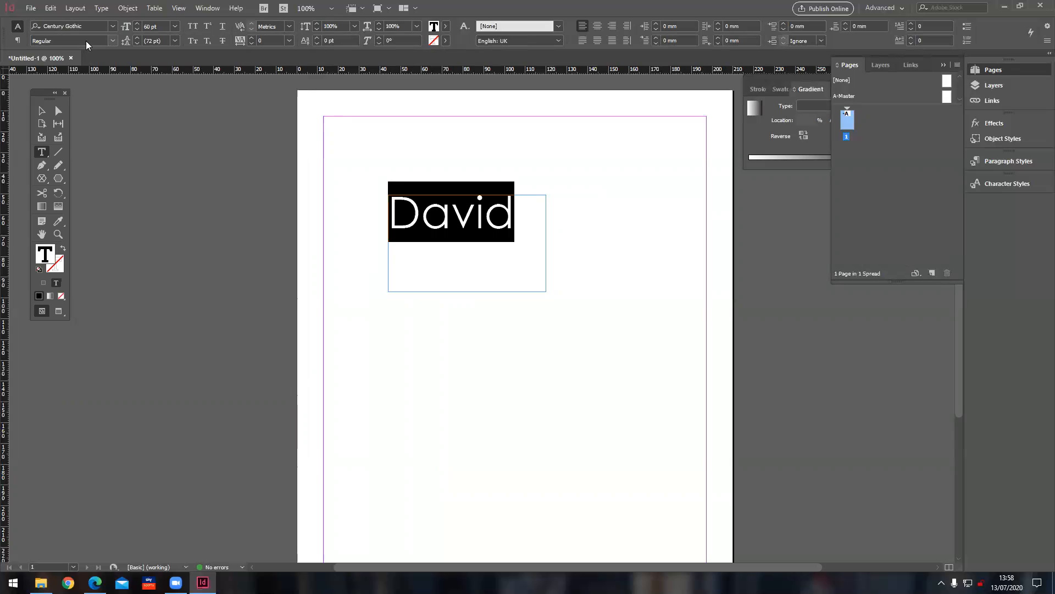
{"action": "left_click", "coordinate": [112, 40]}
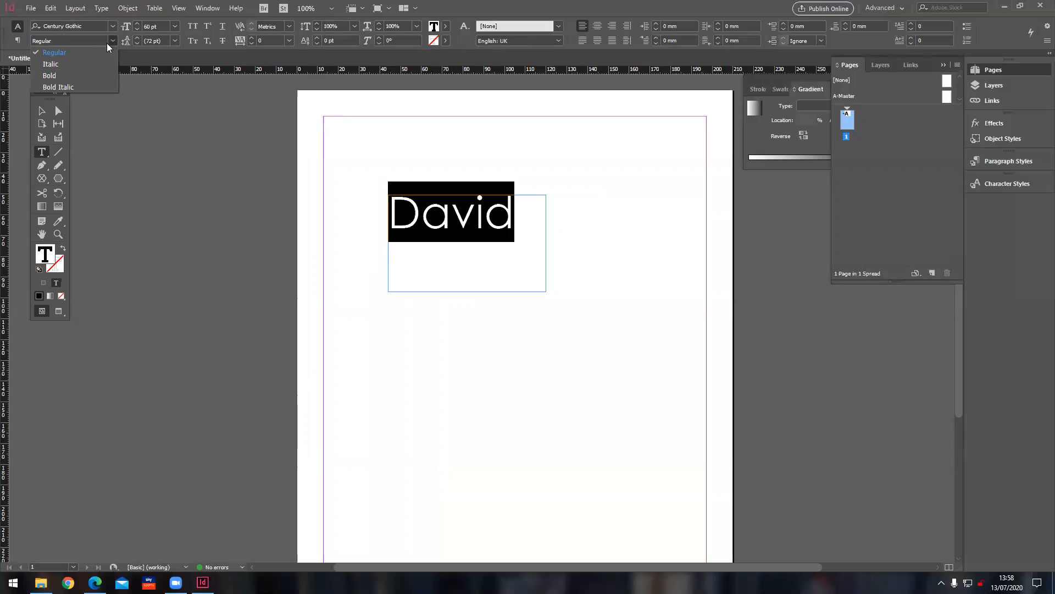
{"action": "left_click", "coordinate": [64, 76]}
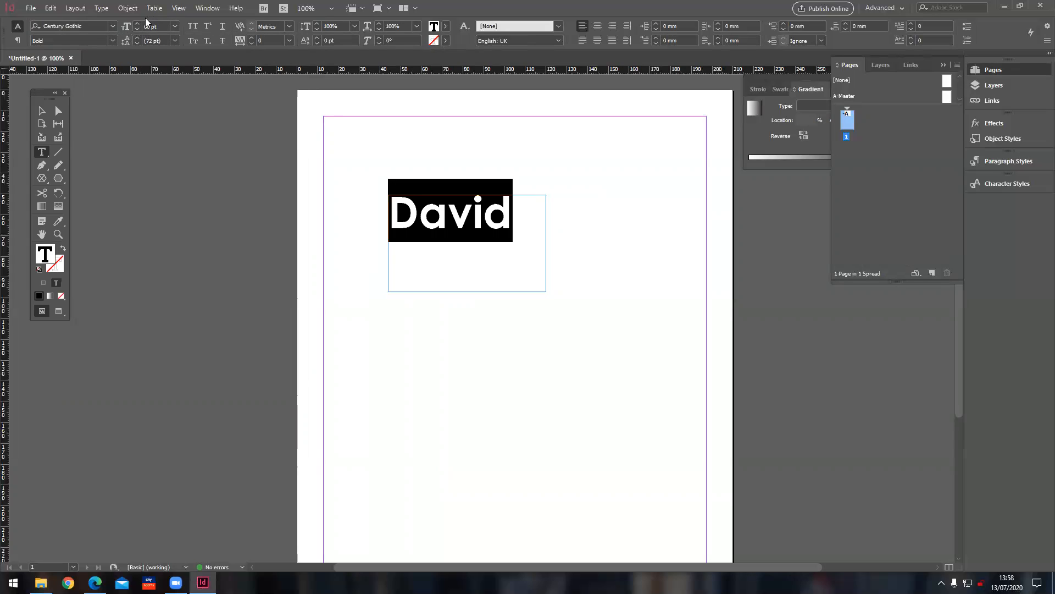
- Resize the text frame to about 80.7 x 27.7 mm and move it to about X 34.3 mm, Y 35 mm
{"action": "left_click", "coordinate": [41, 111]}
{"action": "mouse_move", "coordinate": [408, 220]}
{"action": "left_mouse_down"}
{"action": "mouse_move", "coordinate": [478, 177]}
{"action": "mouse_move", "coordinate": [503, 227]}
{"action": "mouse_move", "coordinate": [420, 229]}
{"action": "left_mouse_up"}
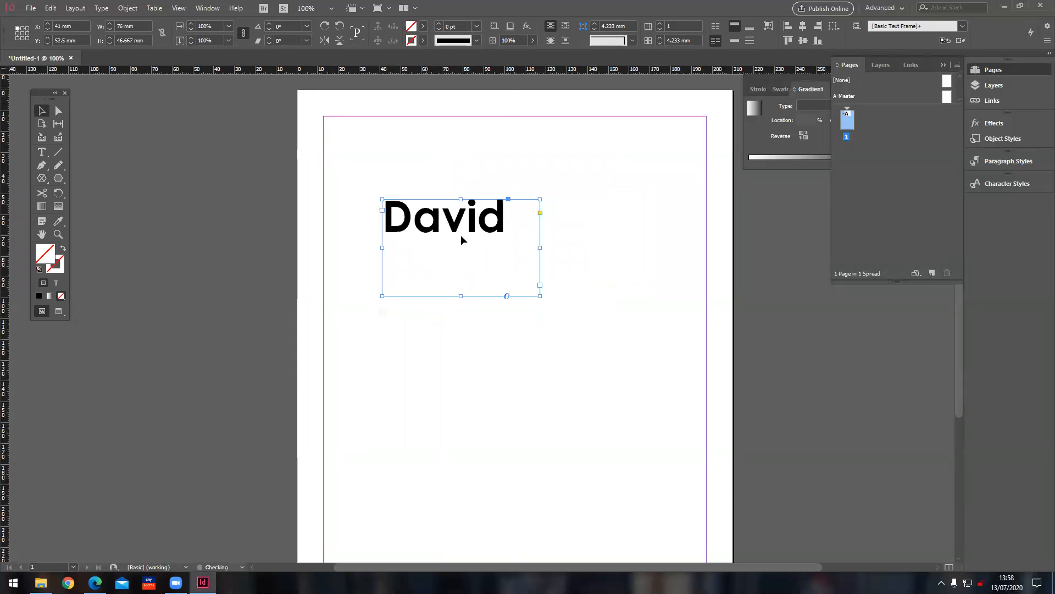
{"action": "left_click_drag", "start_coordinate": [538, 294], "coordinate": [550, 257]}
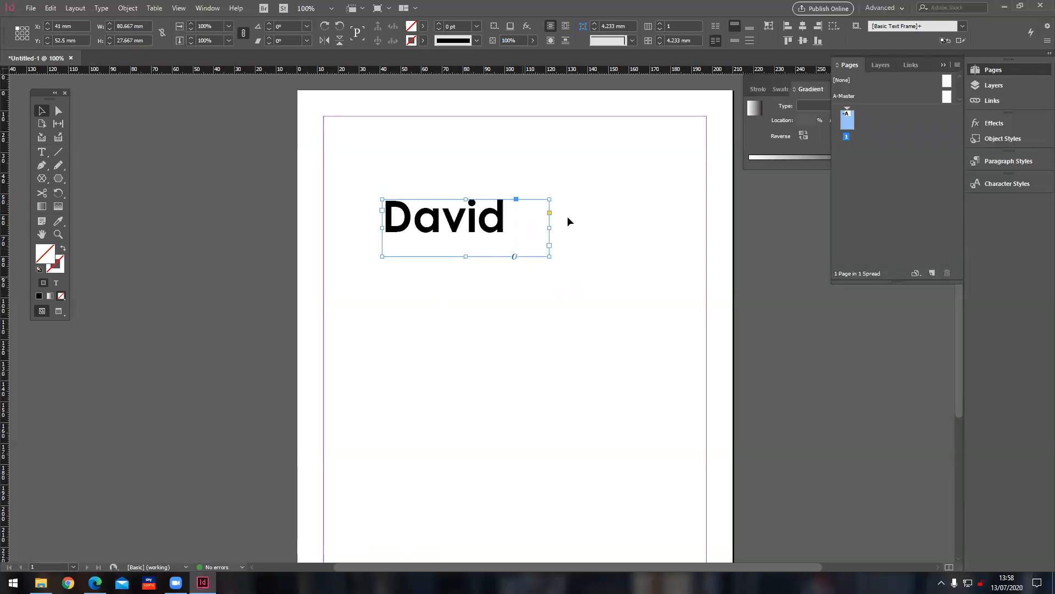
{"action": "left_click_drag", "start_coordinate": [452, 226], "coordinate": [455, 193]}
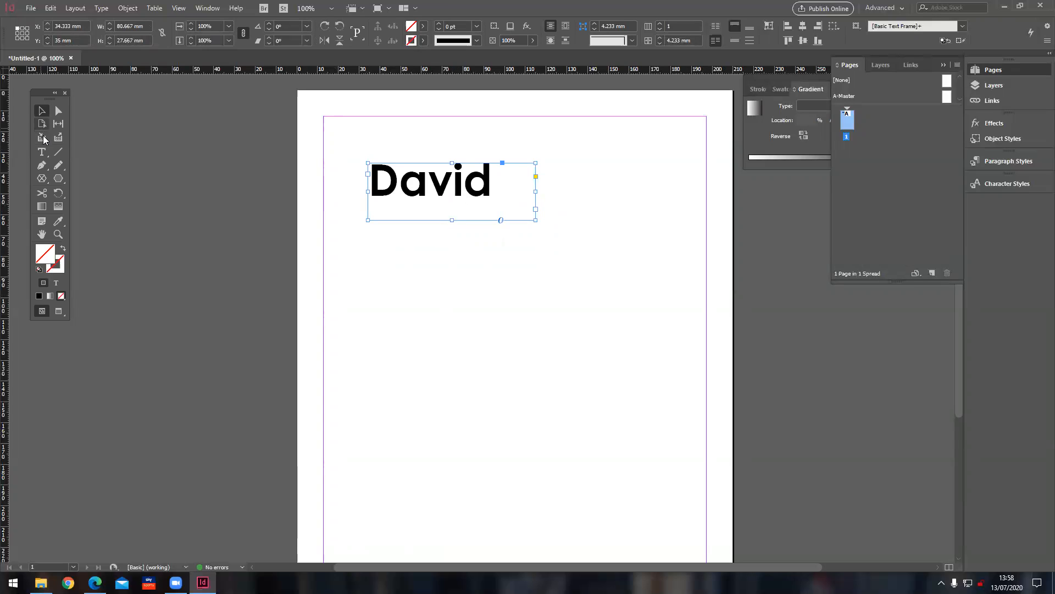
- Draw a rectangle below the name and a second one beside it, about 53 x 56 mm, with the Rectangle tool
{"action": "left_click", "coordinate": [60, 179]}
{"action": "left_click", "coordinate": [60, 180]}
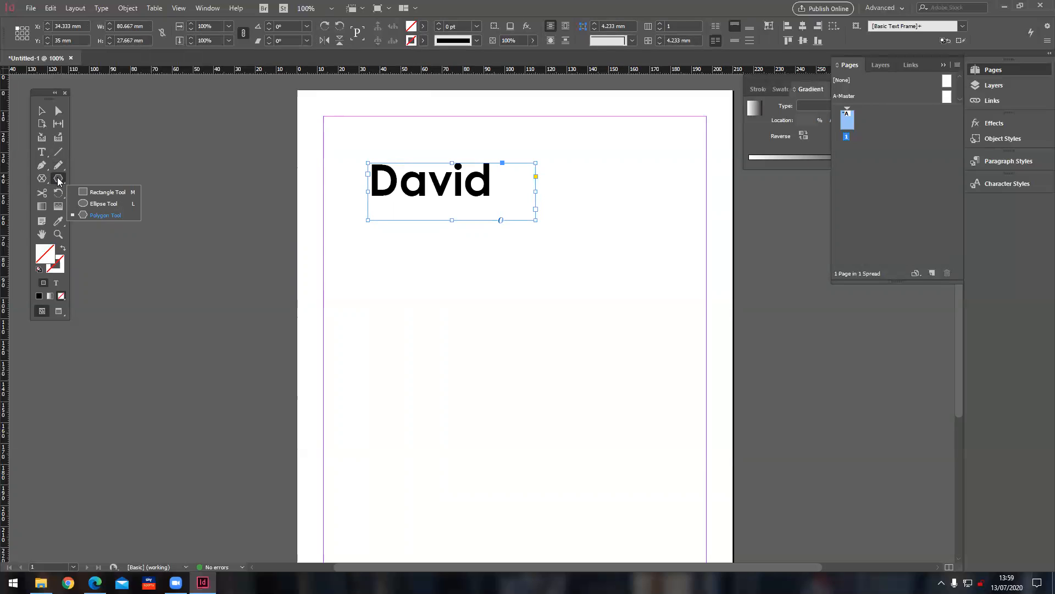
{"action": "left_click", "coordinate": [105, 192]}
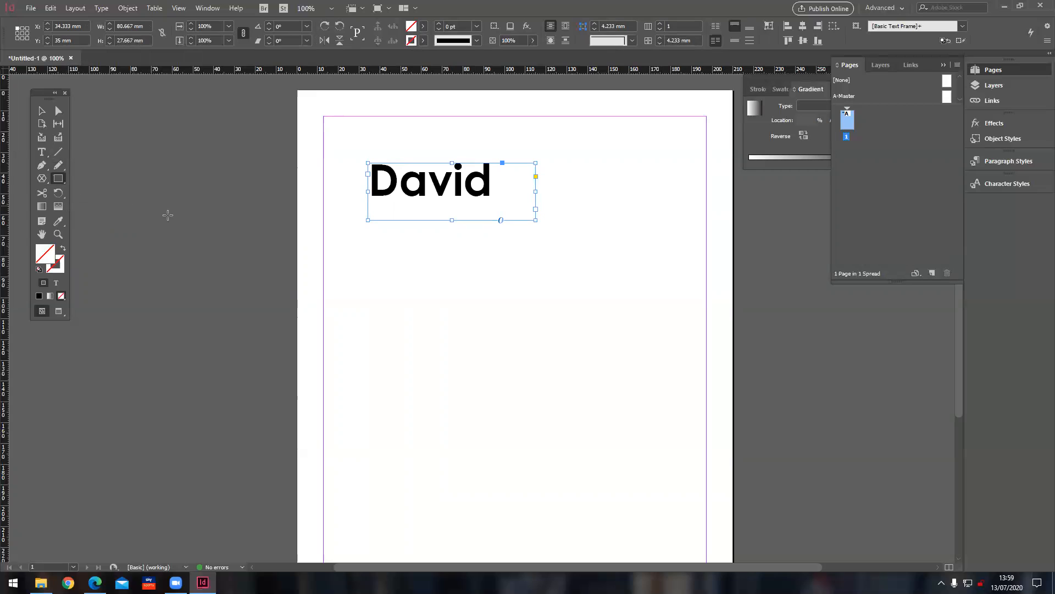
{"action": "left_click_drag", "start_coordinate": [359, 238], "coordinate": [496, 350]}
{"action": "left_click_drag", "start_coordinate": [569, 246], "coordinate": [679, 362]}
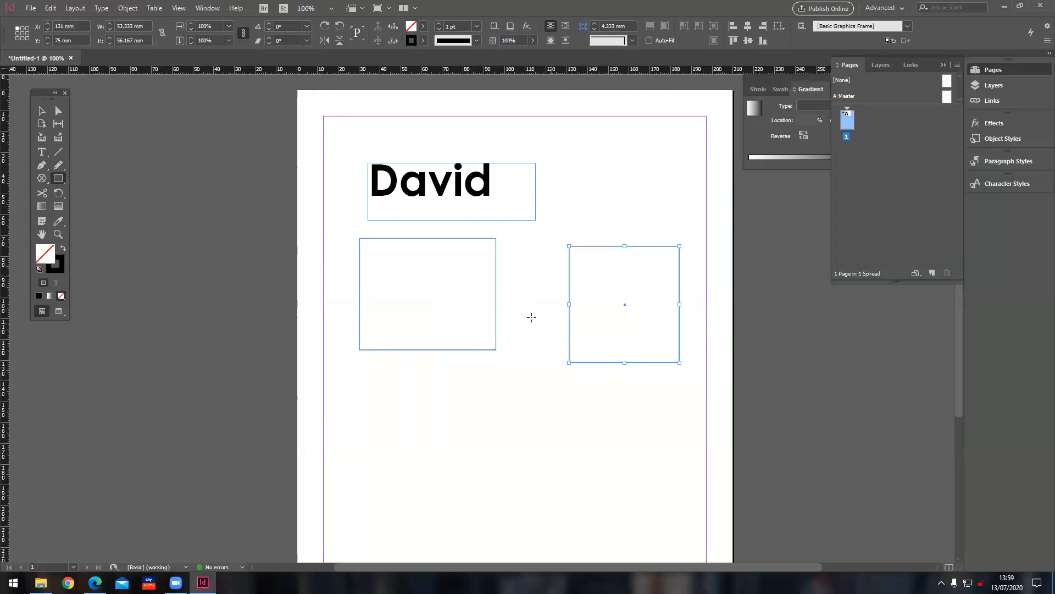
- Check the two outlined rectangles in Preview mode and return to Normal mode
{"action": "left_click", "coordinate": [61, 312]}
{"action": "left_click", "coordinate": [59, 312]}
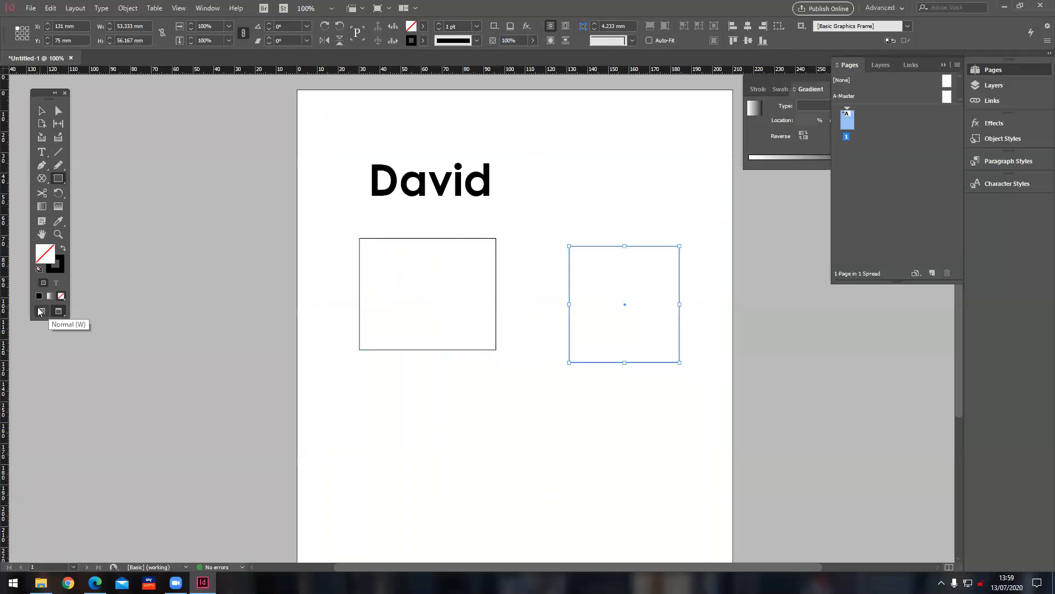
{"action": "left_click", "coordinate": [59, 313]}
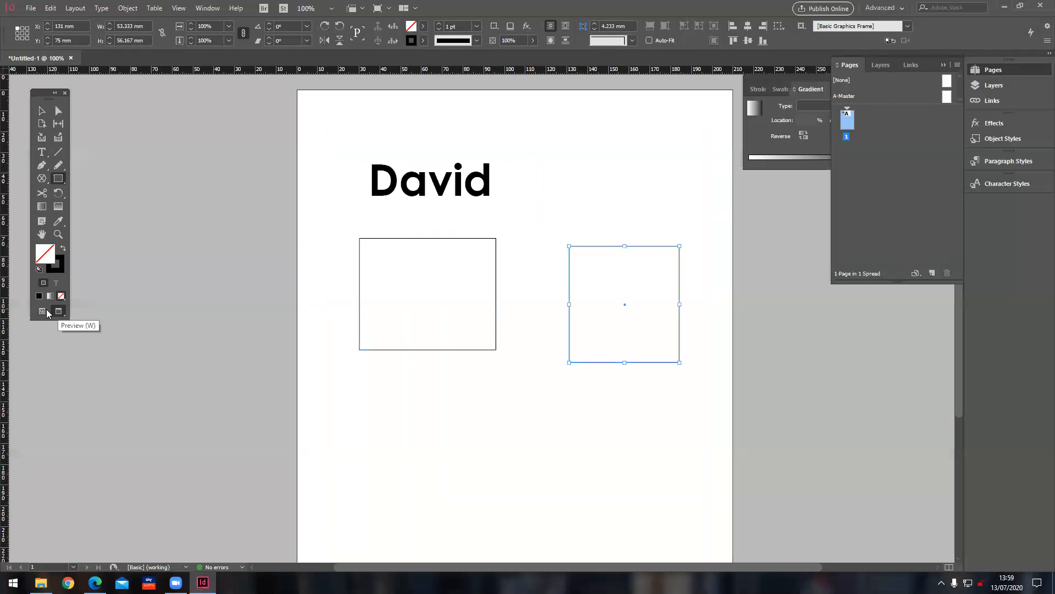
{"action": "left_click", "coordinate": [42, 312]}
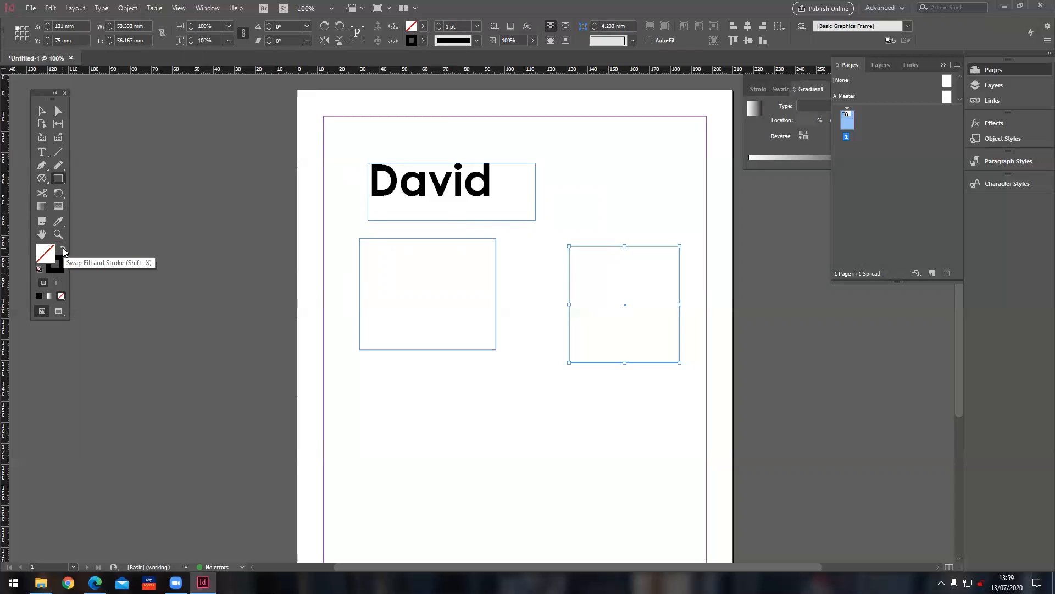
- Swap the second rectangle's fill and stroke to make its fill black, and raise its stroke weight to 16 pt
{"action": "left_click", "coordinate": [63, 251]}
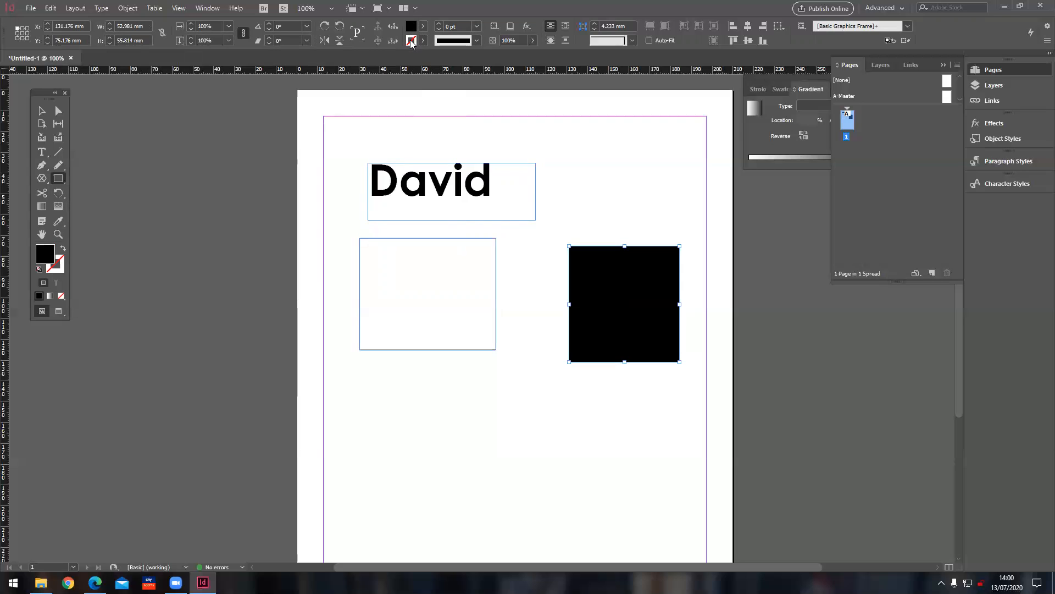
{"action": "left_click", "coordinate": [440, 25]}
{"action": "left_click", "coordinate": [440, 24]}
{"action": "left_click", "coordinate": [439, 25]}
{"action": "left_click", "coordinate": [440, 25]}
{"action": "left_click", "coordinate": [440, 24]}
{"action": "left_click", "coordinate": [440, 24]}
{"action": "left_click", "coordinate": [440, 25]}
{"action": "left_click", "coordinate": [440, 24]}
{"action": "left_click", "coordinate": [440, 25]}
{"action": "left_click", "coordinate": [440, 24]}
{"action": "left_click", "coordinate": [440, 24]}
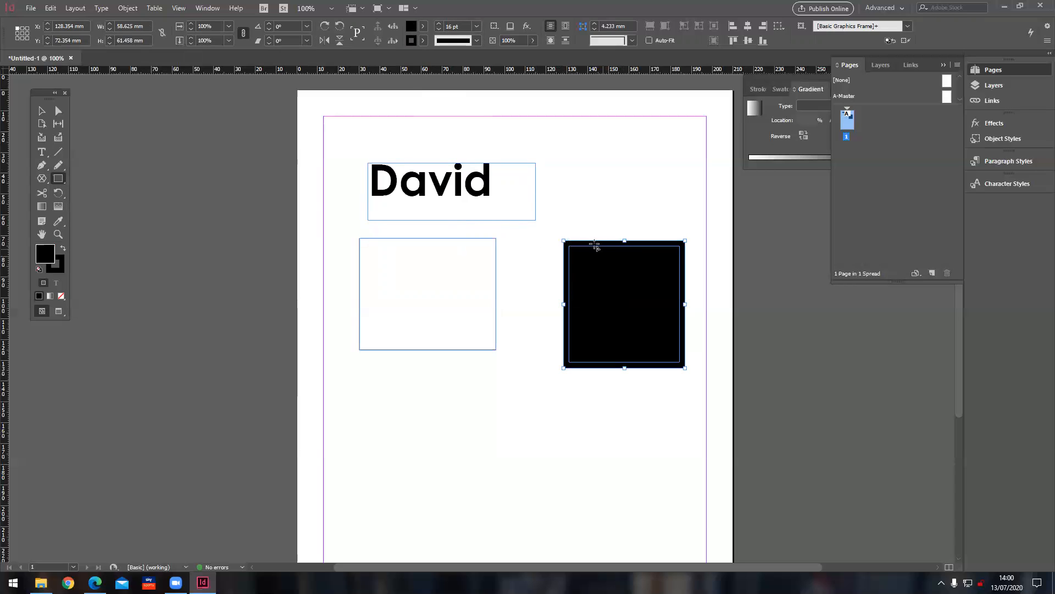
- Colour the black rectangle's stroke red (C=15 M=100 Y=100 K=0) and set its weight to 5 pt
{"action": "left_click", "coordinate": [423, 42]}
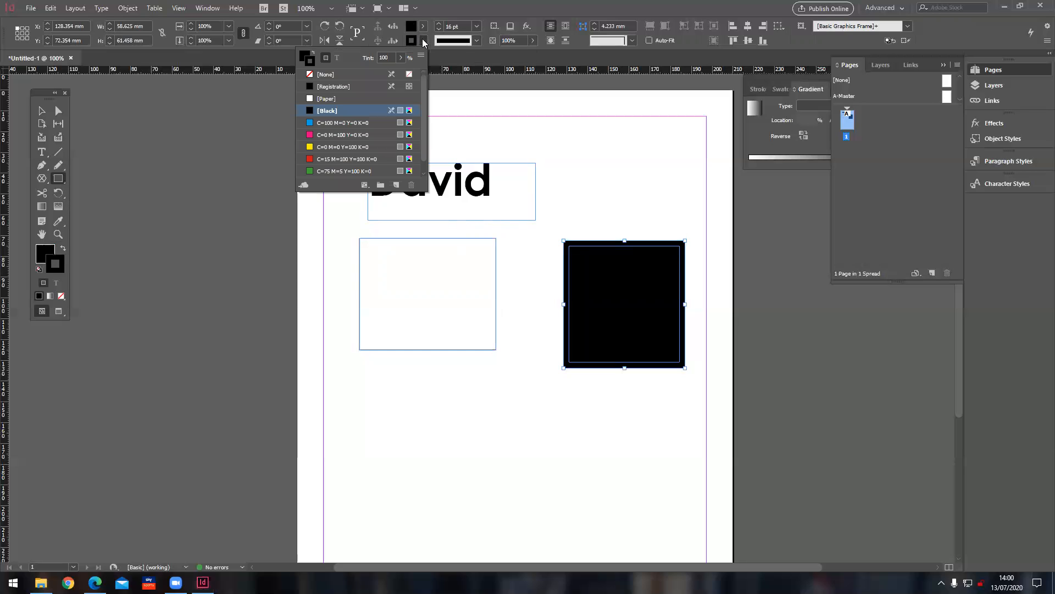
{"action": "left_click_drag", "start_coordinate": [423, 90], "coordinate": [421, 138]}
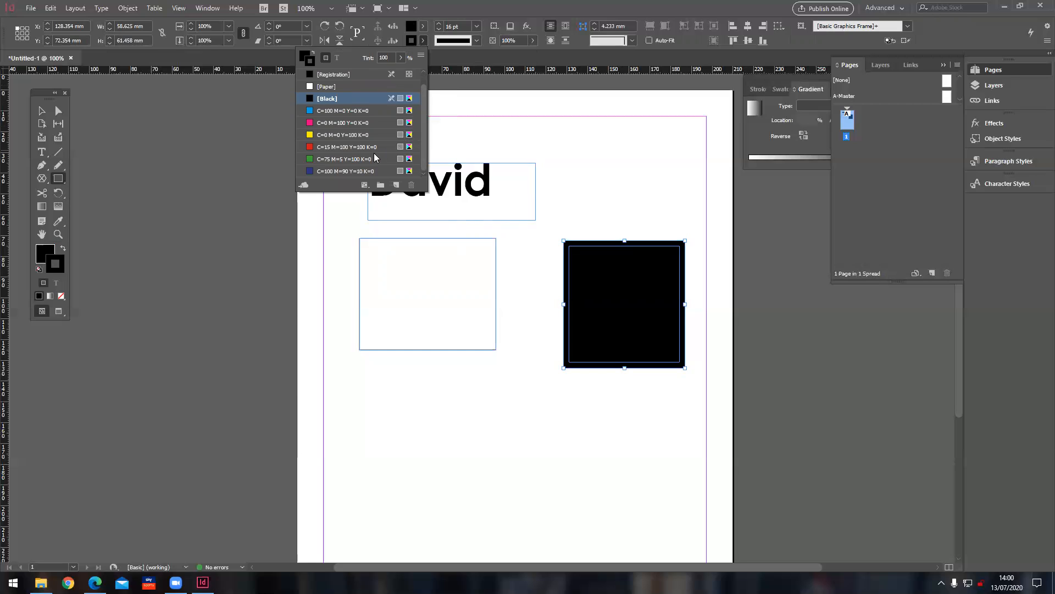
{"action": "left_click", "coordinate": [349, 147]}
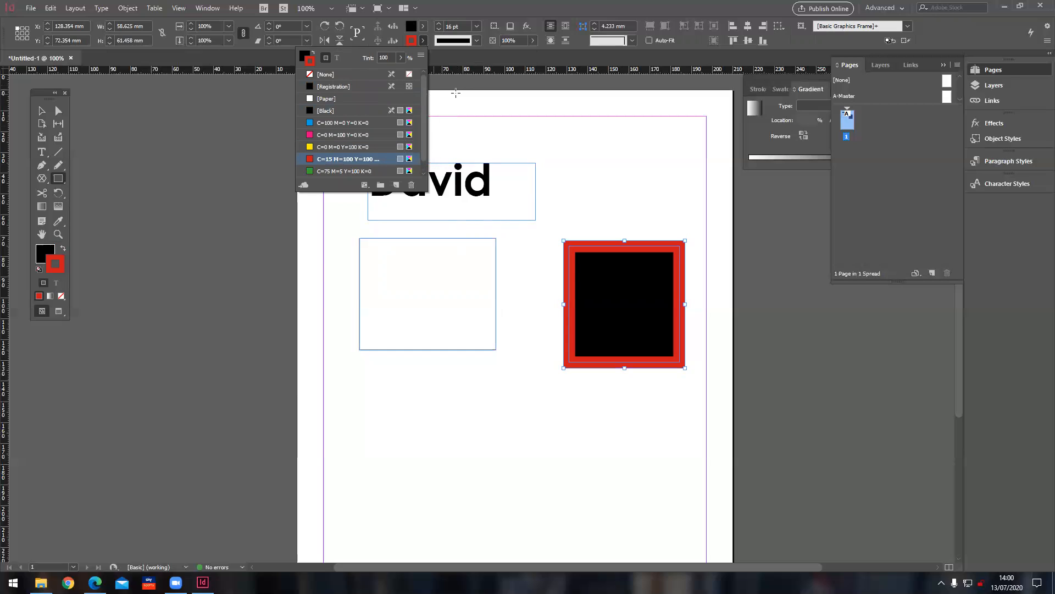
{"action": "left_click", "coordinate": [449, 26]}
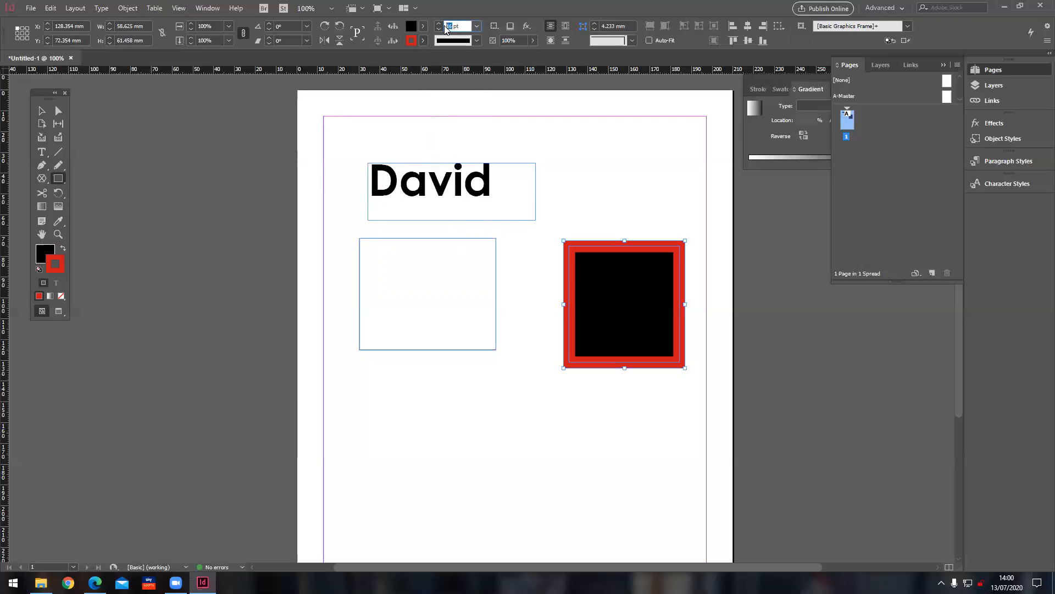
{"action": "type", "text": "5"}
{"action": "key", "text": "Return"}
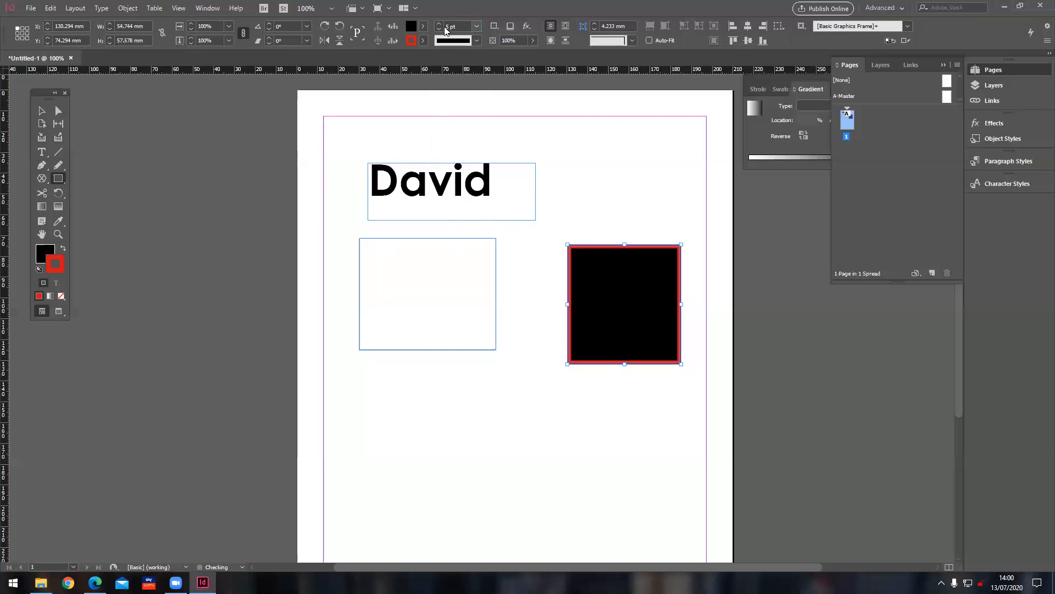
- View the page in Preview mode with nothing selected
{"action": "left_click", "coordinate": [59, 311]}
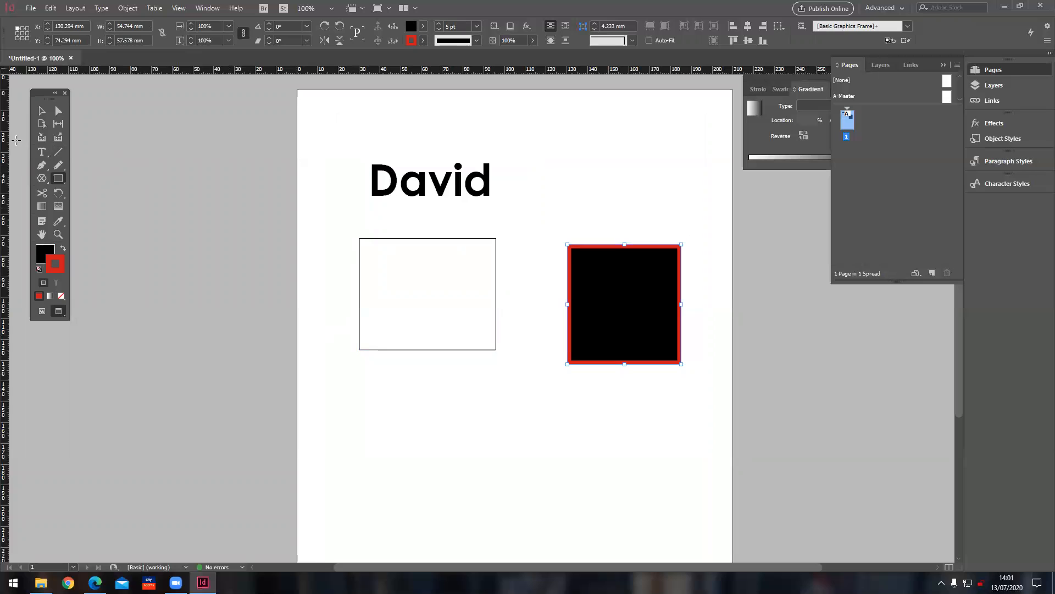
{"action": "left_click", "coordinate": [41, 111]}
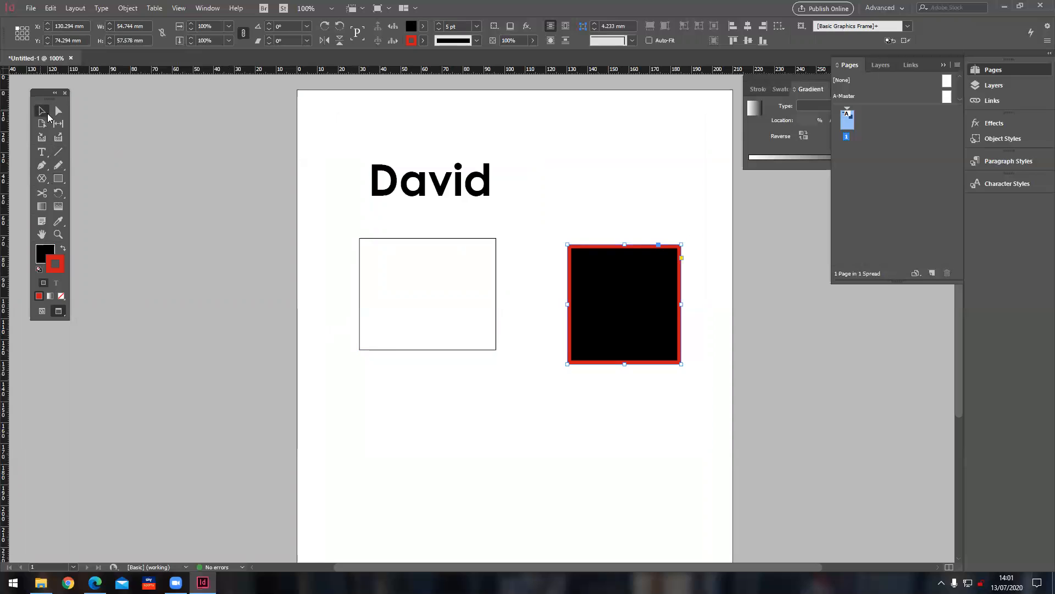
{"action": "left_click", "coordinate": [320, 189]}
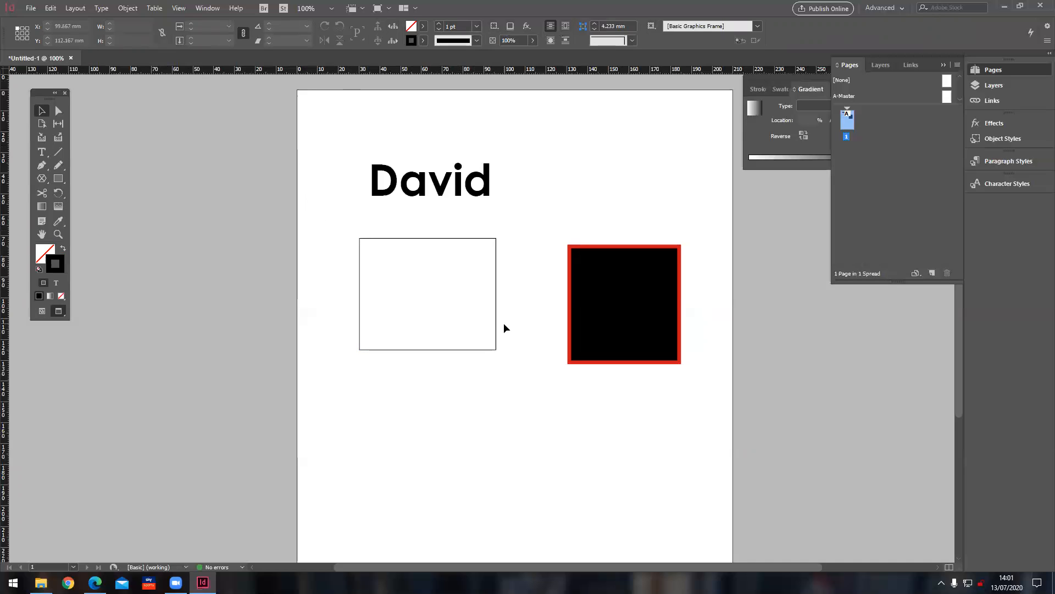
- Add a vertical ruler guide at 110 mm and a horizontal one at 30 mm, and move the black rectangle's upper-left corner to their intersection
{"action": "left_click", "coordinate": [628, 295]}
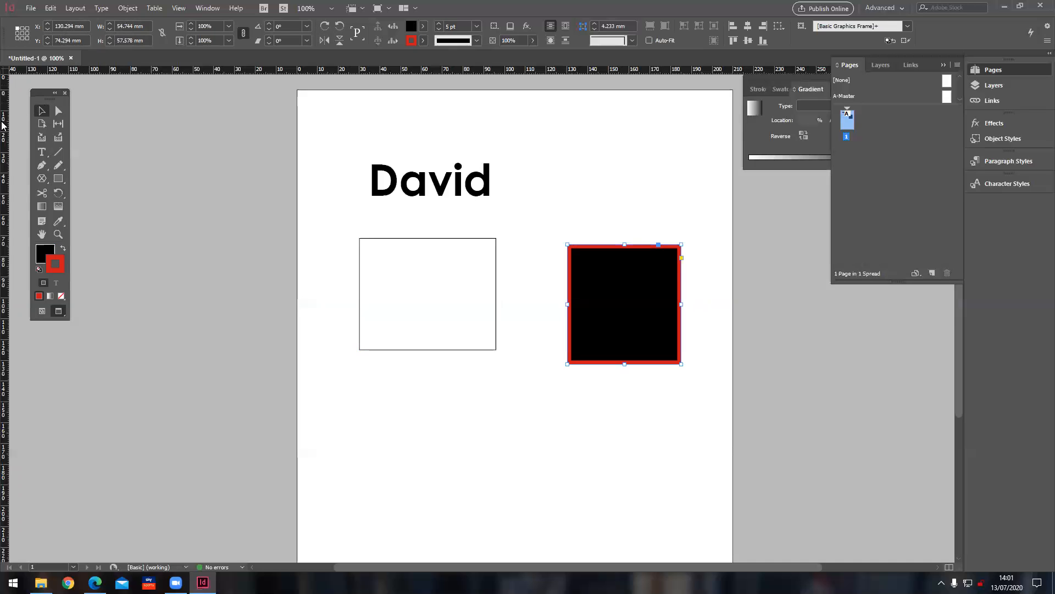
{"action": "left_click_drag", "start_coordinate": [4, 125], "coordinate": [524, 199]}
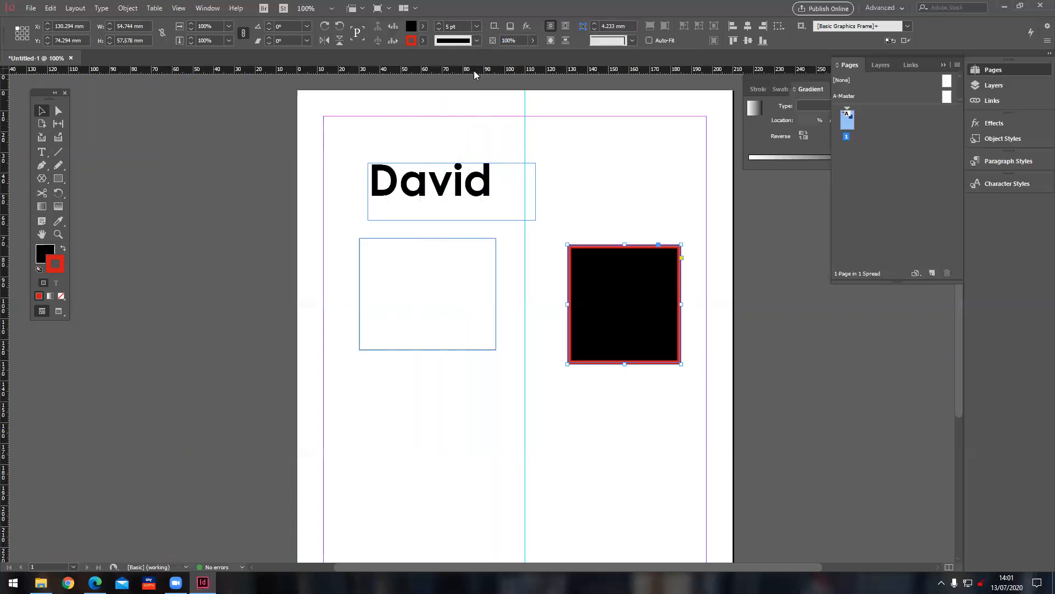
{"action": "left_click_drag", "start_coordinate": [475, 73], "coordinate": [481, 152]}
{"action": "left_click_drag", "start_coordinate": [583, 268], "coordinate": [540, 178]}
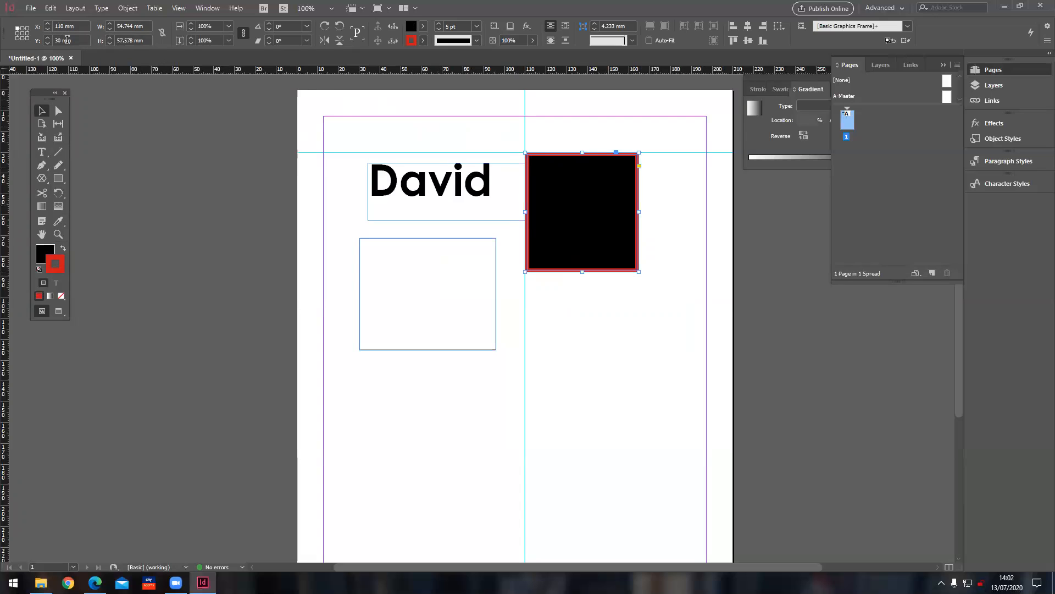
- Set the black rectangle's position to X 120 mm and Y 60 mm
{"action": "double_click", "coordinate": [56, 25]}
{"action": "type", "text": "120"}
{"action": "key", "text": "Return"}
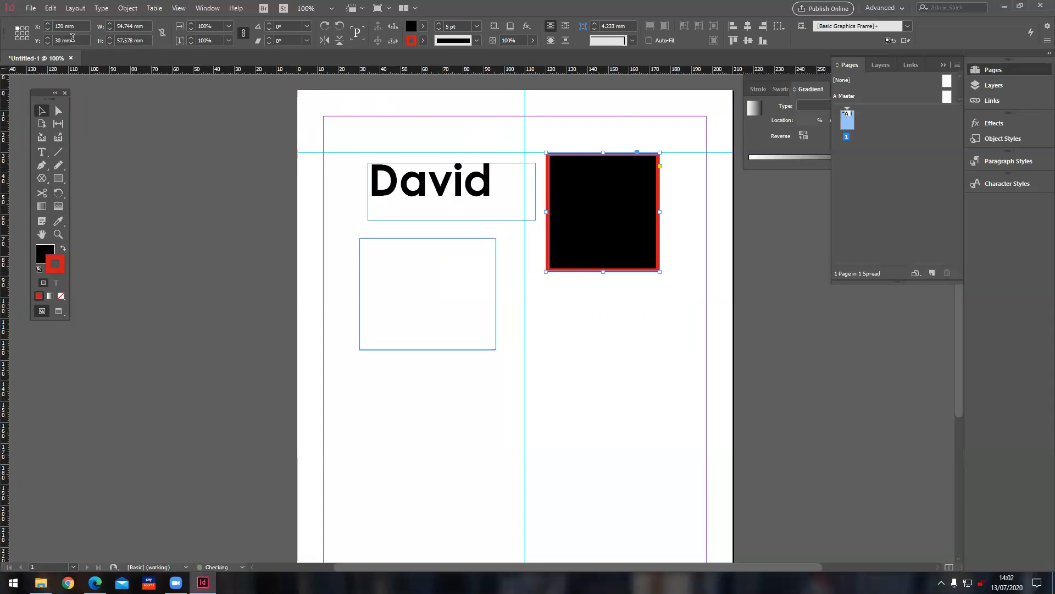
{"action": "left_click", "coordinate": [55, 40]}
{"action": "type", "text": "60"}
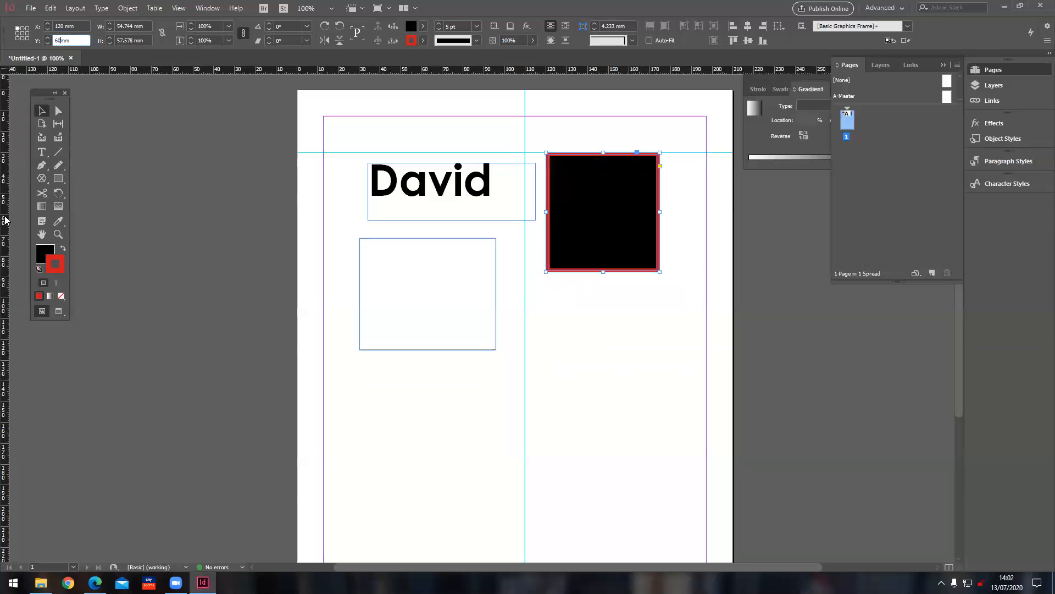
{"action": "key", "text": "Return"}
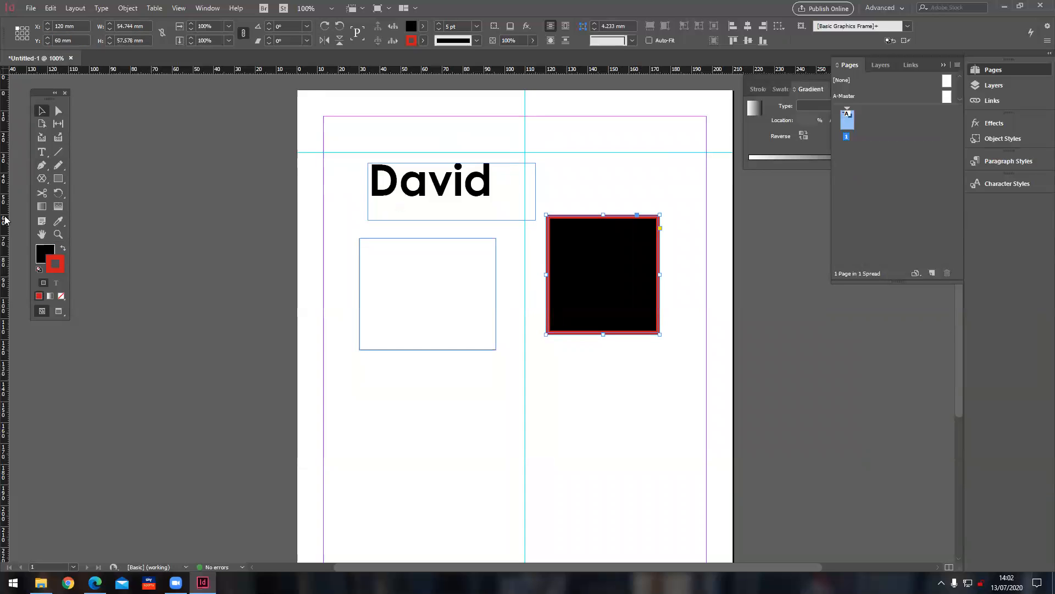
- Move the empty rectangle below the name slightly to the right and deselect it
{"action": "left_click", "coordinate": [368, 238]}
{"action": "left_click_drag", "start_coordinate": [377, 242], "coordinate": [392, 245]}
{"action": "left_click", "coordinate": [357, 219]}
{"action": "left_click", "coordinate": [395, 196]}
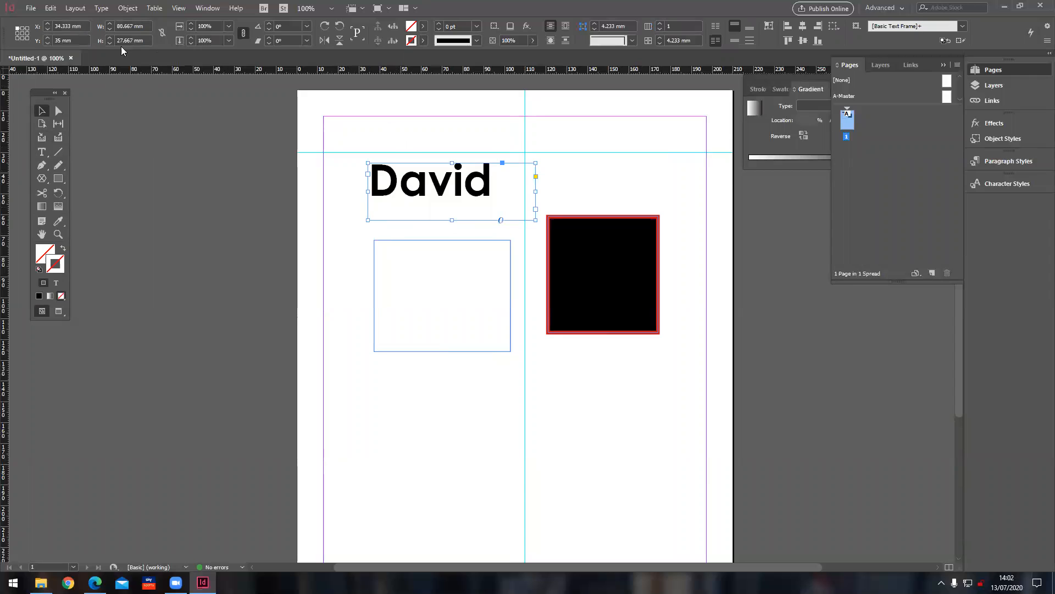
{"action": "left_click", "coordinate": [556, 237]}
{"action": "left_click", "coordinate": [479, 216]}
{"action": "left_click", "coordinate": [460, 273]}
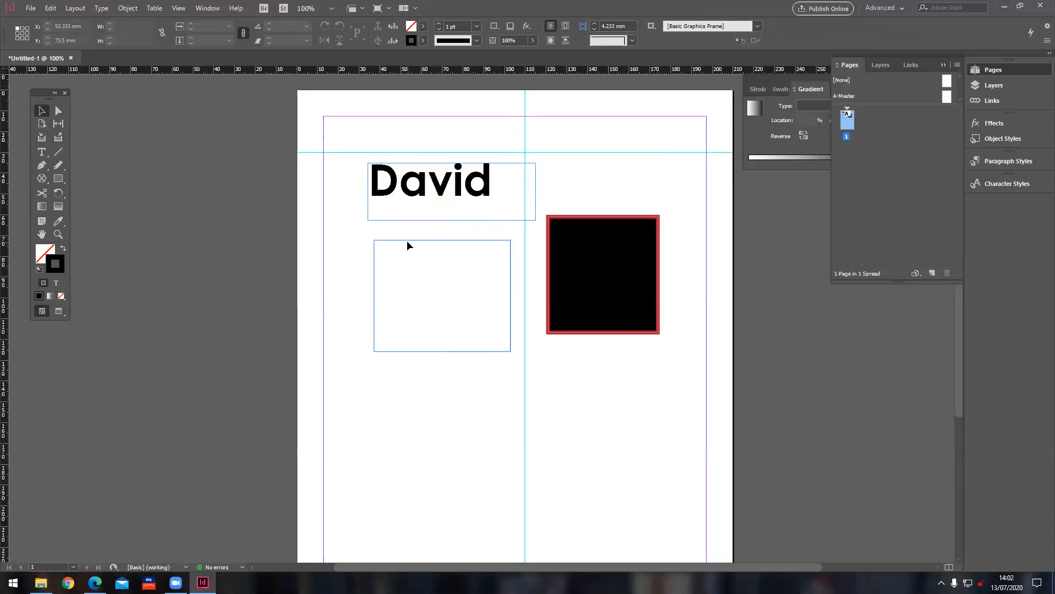
{"action": "left_click", "coordinate": [391, 248]}
{"action": "left_click", "coordinate": [369, 256]}
- Pan the page a short distance with the Hand tool
{"action": "left_click", "coordinate": [47, 237]}
{"action": "left_click_drag", "start_coordinate": [328, 272], "coordinate": [301, 280]}
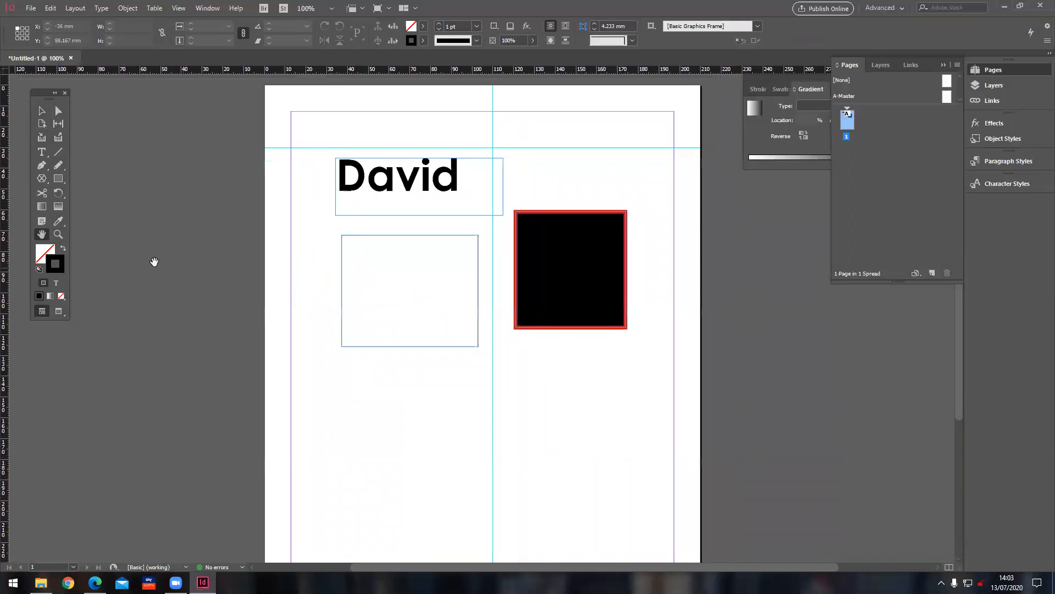
- Magnify the area around the name text frame with the Zoom tool and zoom back out to 125%
{"action": "left_click", "coordinate": [58, 234]}
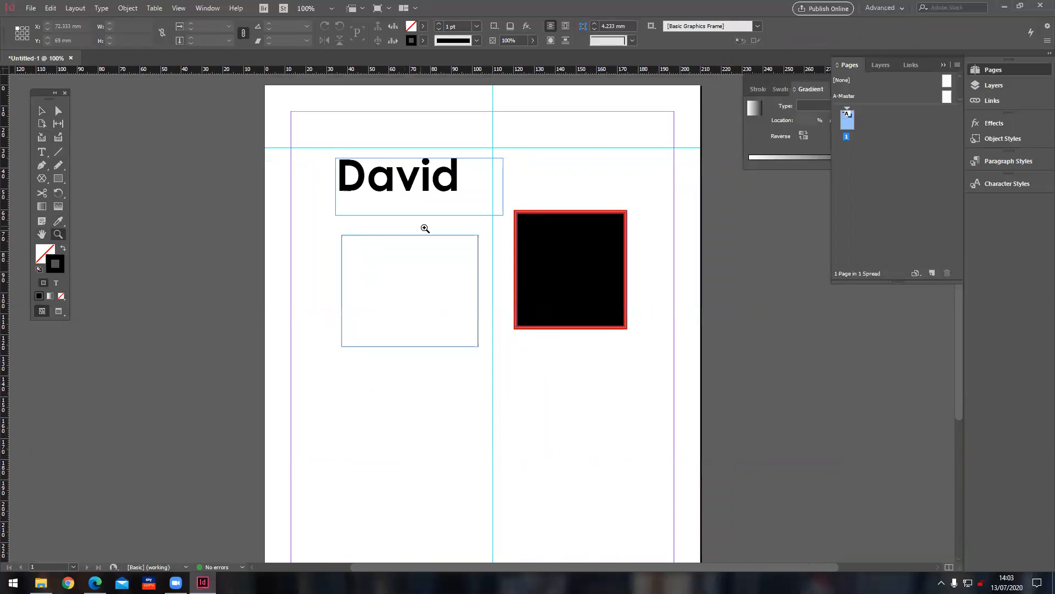
{"action": "left_click_drag", "start_coordinate": [323, 137], "coordinate": [513, 232]}
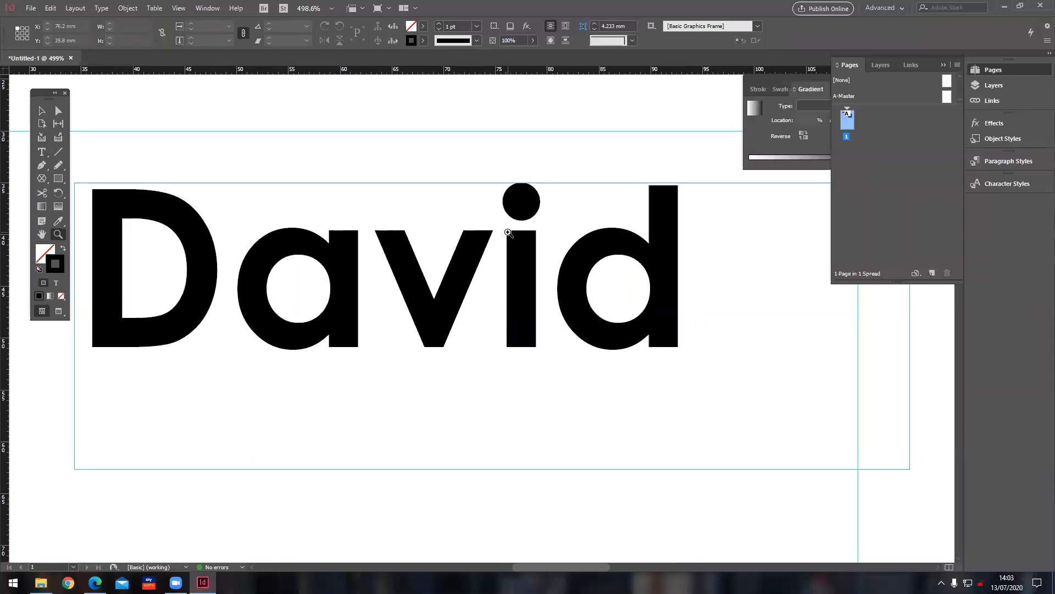
{"action": "left_click", "coordinate": [434, 236], "text": "alt"}
{"action": "left_click", "coordinate": [434, 236], "text": "alt"}
{"action": "left_click", "coordinate": [437, 239], "text": "alt"}
{"action": "left_click", "coordinate": [440, 242], "text": "alt"}
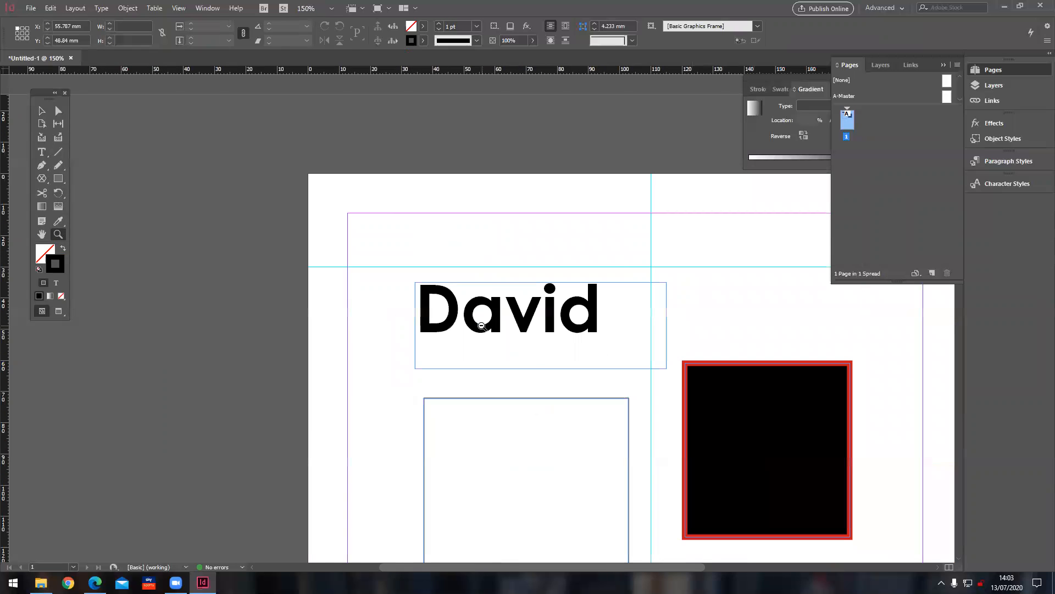
{"action": "left_click", "coordinate": [482, 325], "text": "alt"}
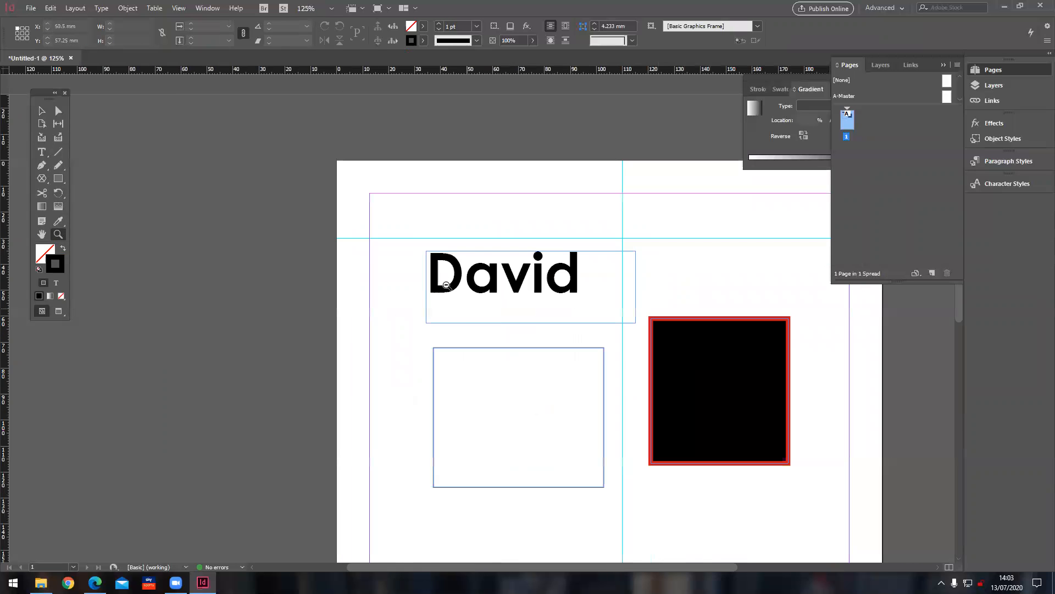
- Fit the whole page in the window and switch the view to actual size, showing the upper part of the page
{"action": "left_click", "coordinate": [179, 9]}
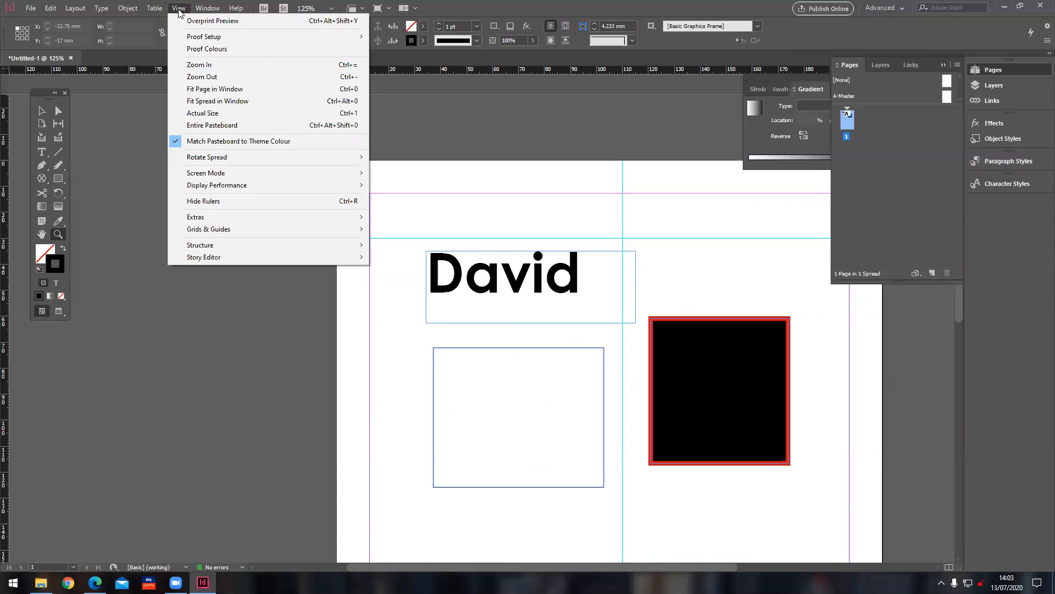
{"action": "left_click", "coordinate": [219, 91]}
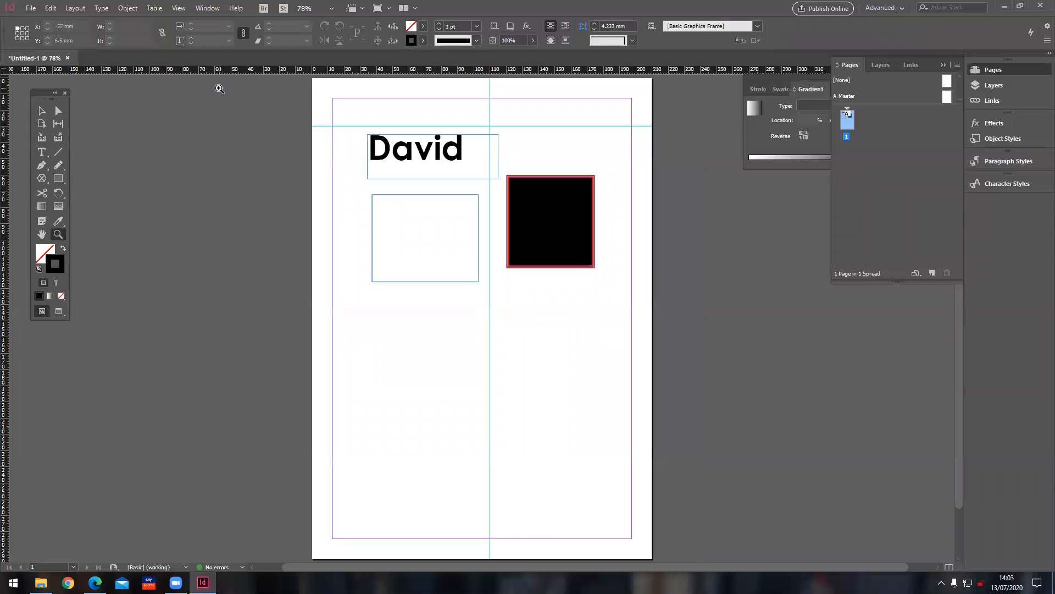
{"action": "left_click", "coordinate": [179, 8]}
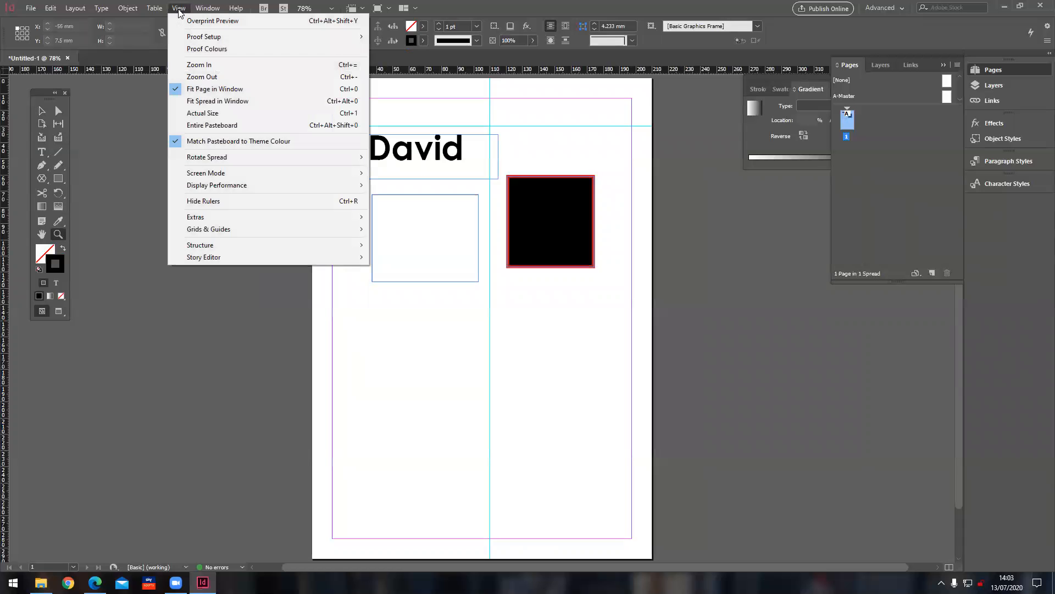
{"action": "left_click", "coordinate": [206, 114]}
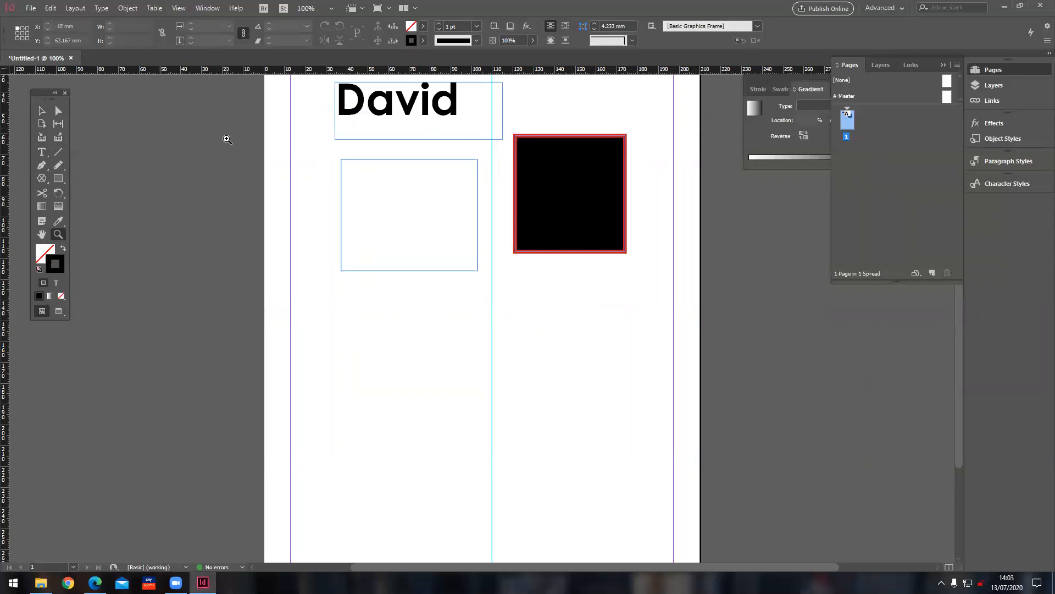
{"action": "scroll", "coordinate": [228, 139], "scroll_direction": "down", "scroll_amount": 2}
{"action": "scroll", "coordinate": [227, 138], "scroll_direction": "up", "scroll_amount": 3}
{"action": "scroll", "coordinate": [227, 138], "scroll_direction": "up", "scroll_amount": 2}
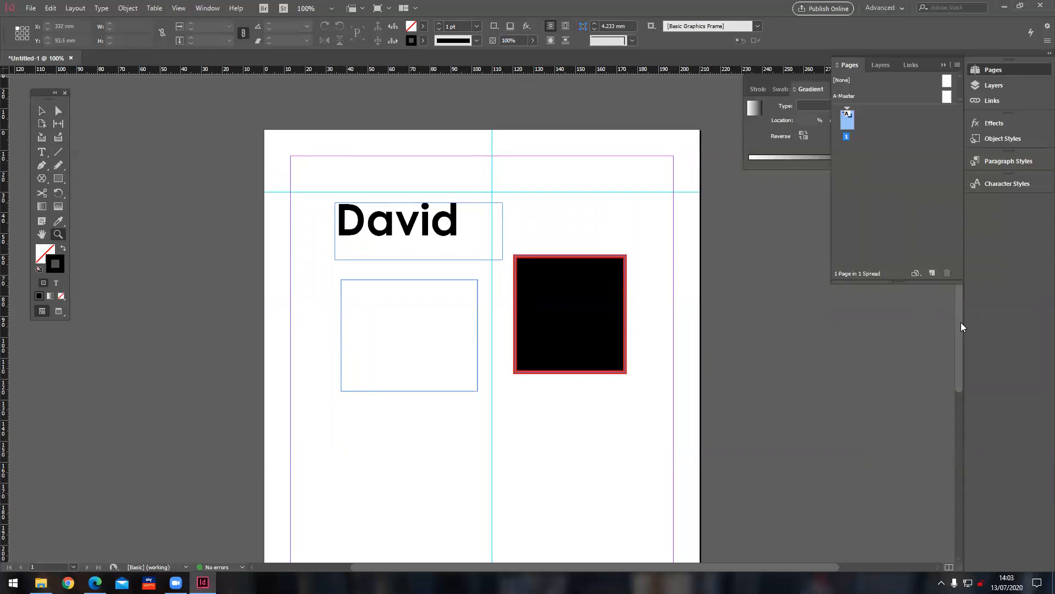
{"action": "scroll", "coordinate": [957, 311], "scroll_direction": "up", "scroll_amount": 1}
{"action": "scroll", "coordinate": [957, 324], "scroll_direction": "down", "scroll_amount": 2}
{"action": "scroll", "coordinate": [960, 363], "scroll_direction": "up", "scroll_amount": 1}
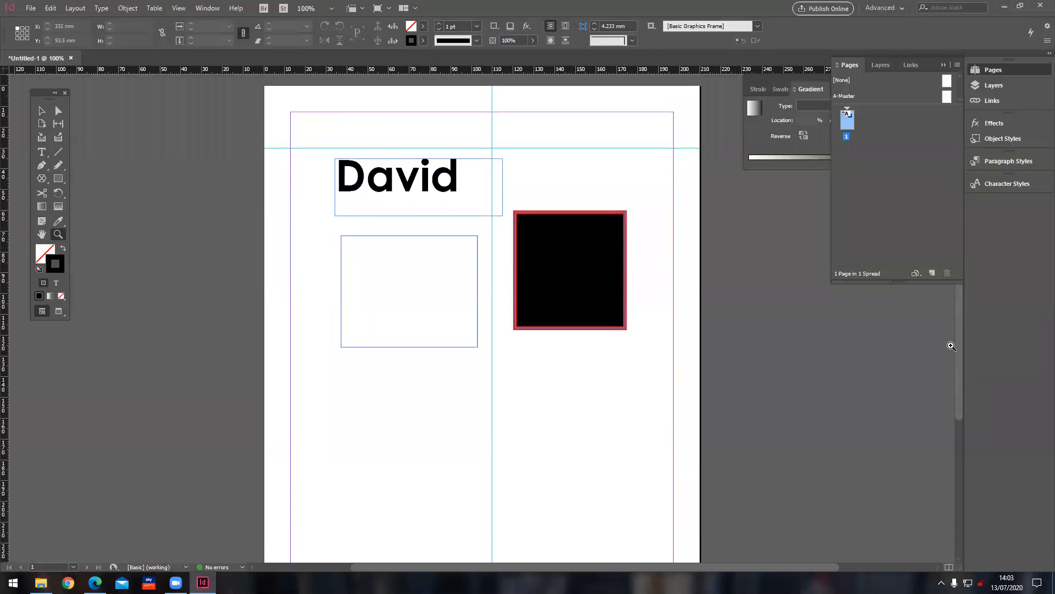
- Move the name frame to the left margin below the 30 mm guide and the empty rectangle to the left margin at Y 60 mm
{"action": "left_click", "coordinate": [44, 111]}
{"action": "left_click_drag", "start_coordinate": [373, 182], "coordinate": [324, 184]}
{"action": "left_click", "coordinate": [313, 226]}
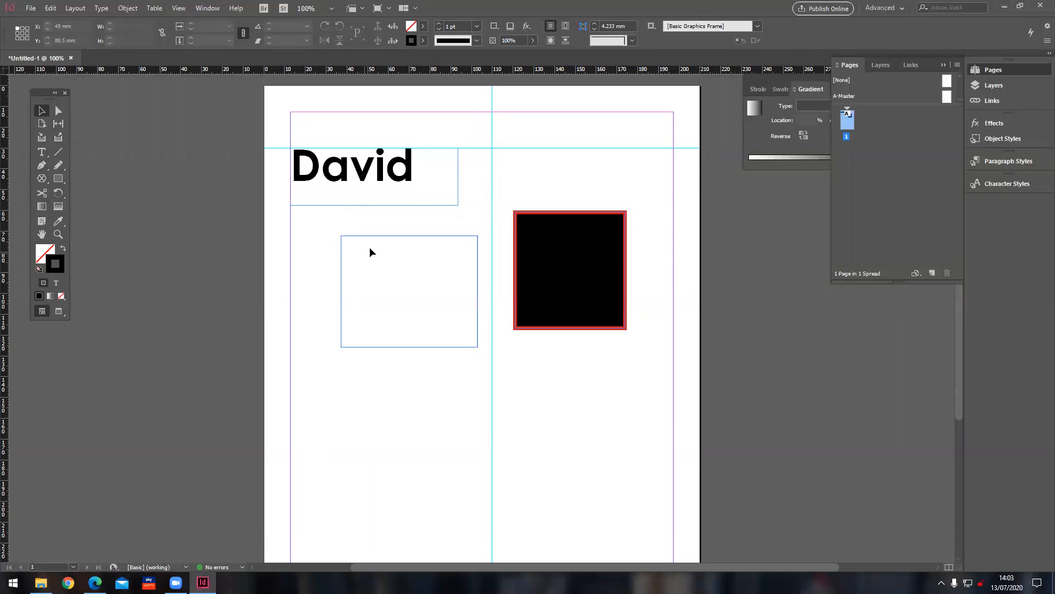
{"action": "left_click_drag", "start_coordinate": [366, 235], "coordinate": [315, 210]}
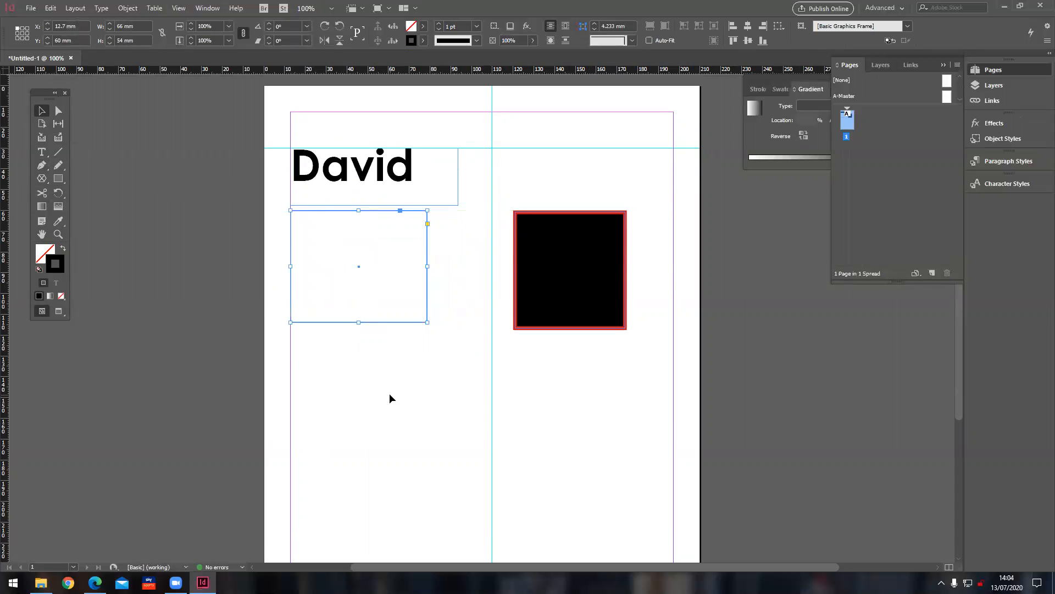
- Move the black rectangle so it fits the corner formed by the right margin and the 30 mm horizontal guide
{"action": "scroll", "coordinate": [389, 393], "scroll_direction": "up", "scroll_amount": 2}
{"action": "scroll", "coordinate": [389, 393], "scroll_direction": "down", "scroll_amount": 1}
{"action": "scroll", "coordinate": [390, 391], "scroll_direction": "down", "scroll_amount": 1}
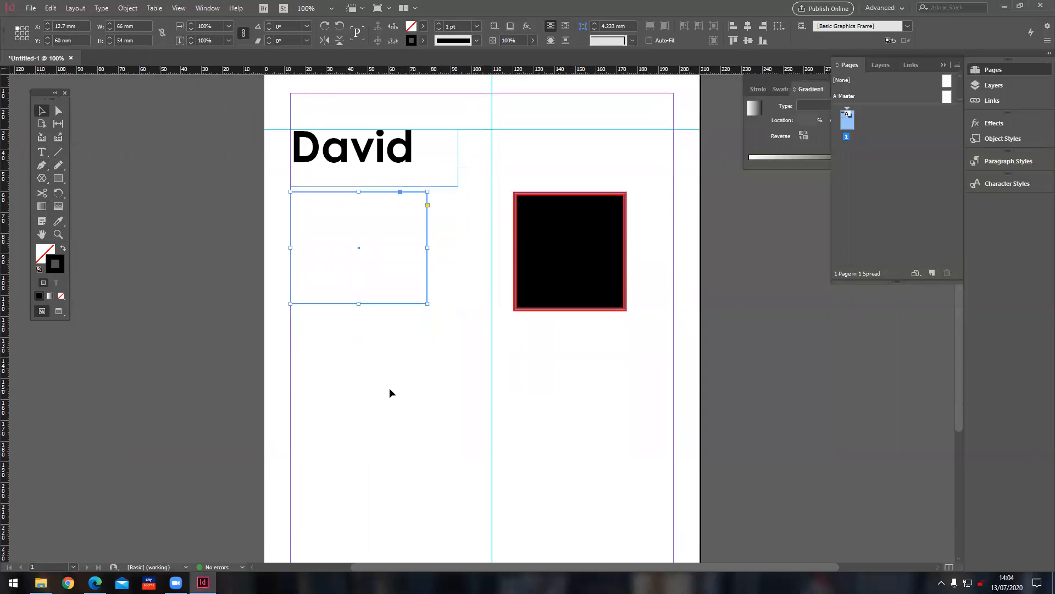
{"action": "left_click", "coordinate": [538, 284]}
{"action": "left_click_drag", "start_coordinate": [538, 283], "coordinate": [592, 209]}
{"action": "left_click", "coordinate": [560, 252]}
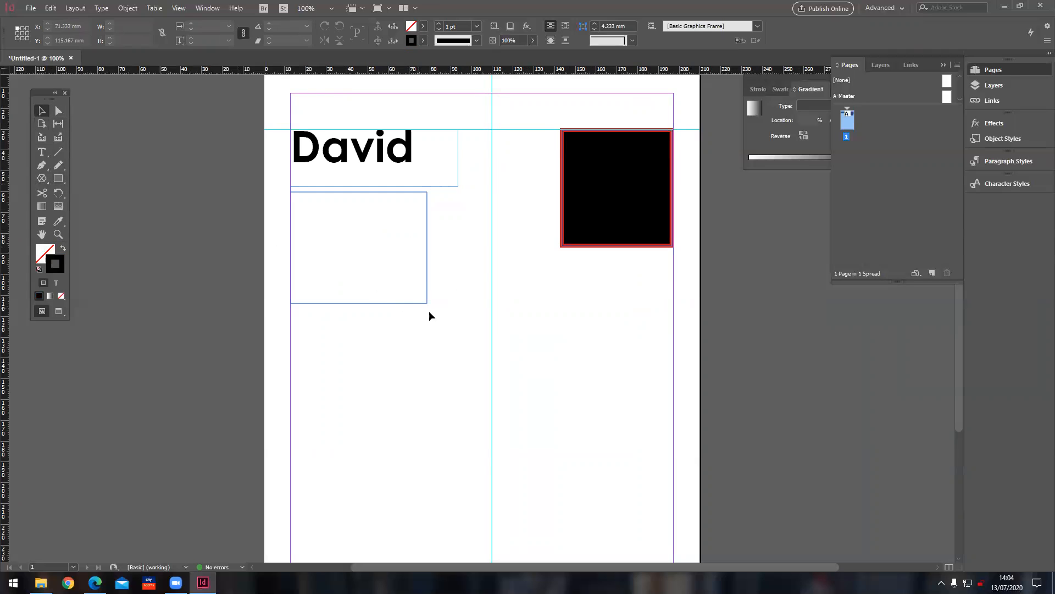
- Save the document as InDesignTools in the Documents folder, in InDesign CC 2019 document format
{"action": "left_click", "coordinate": [30, 8]}
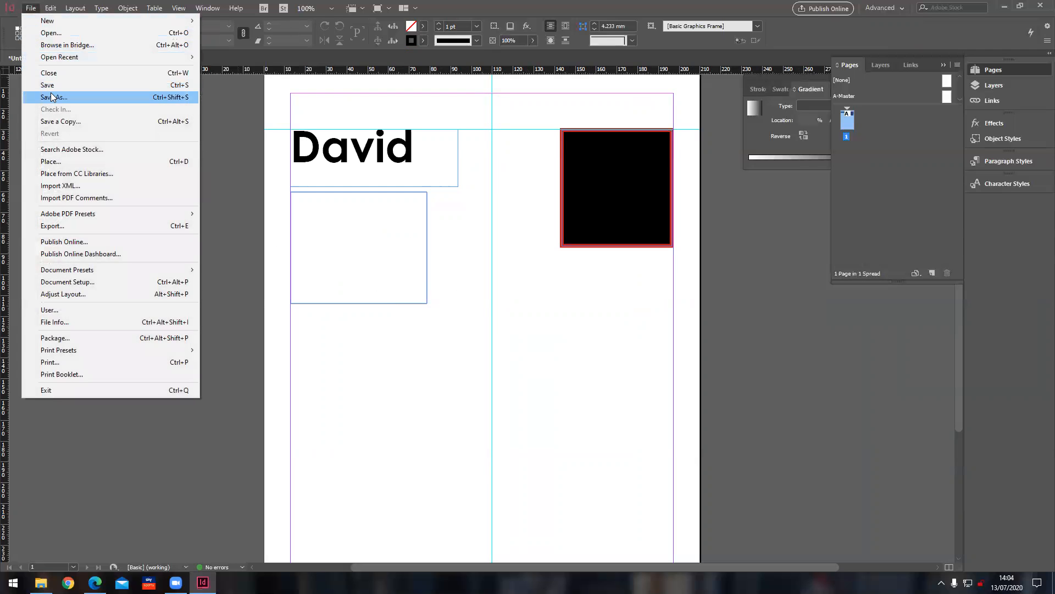
{"action": "left_click", "coordinate": [221, 131]}
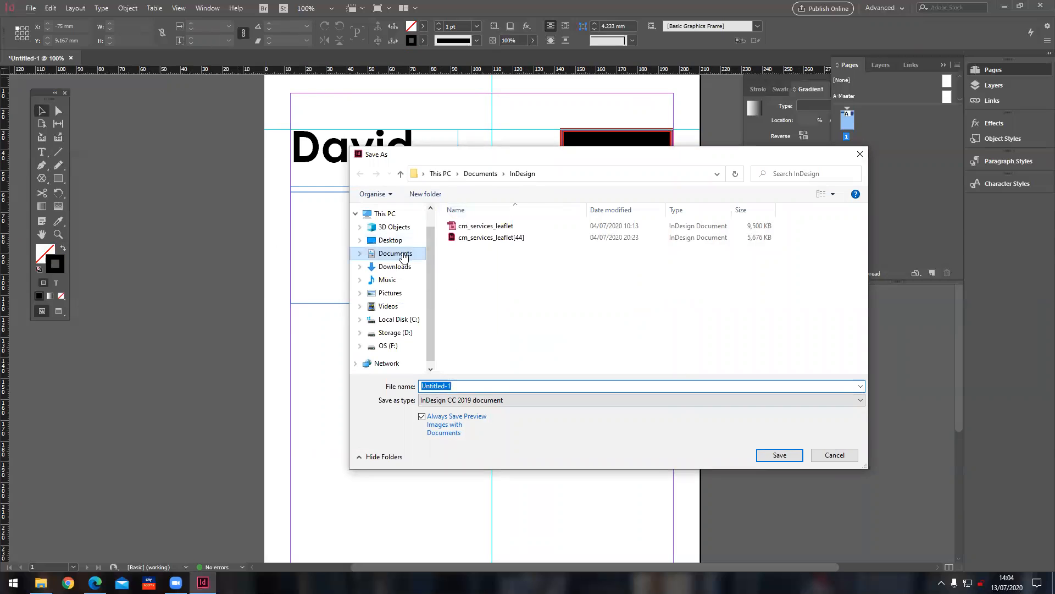
{"action": "left_click", "coordinate": [404, 256]}
{"action": "left_click", "coordinate": [467, 250]}
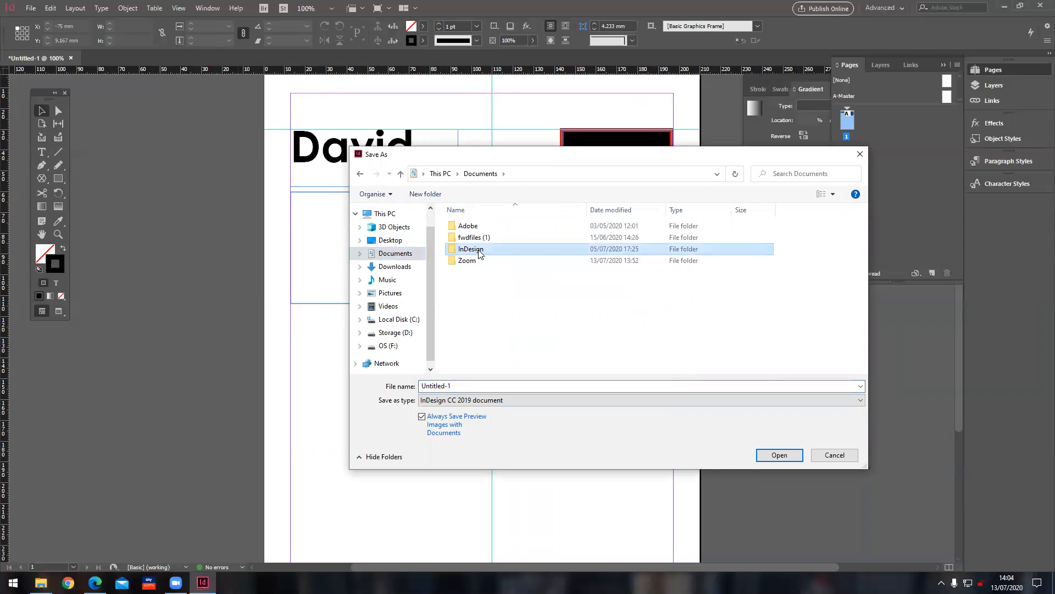
{"action": "left_click", "coordinate": [441, 385]}
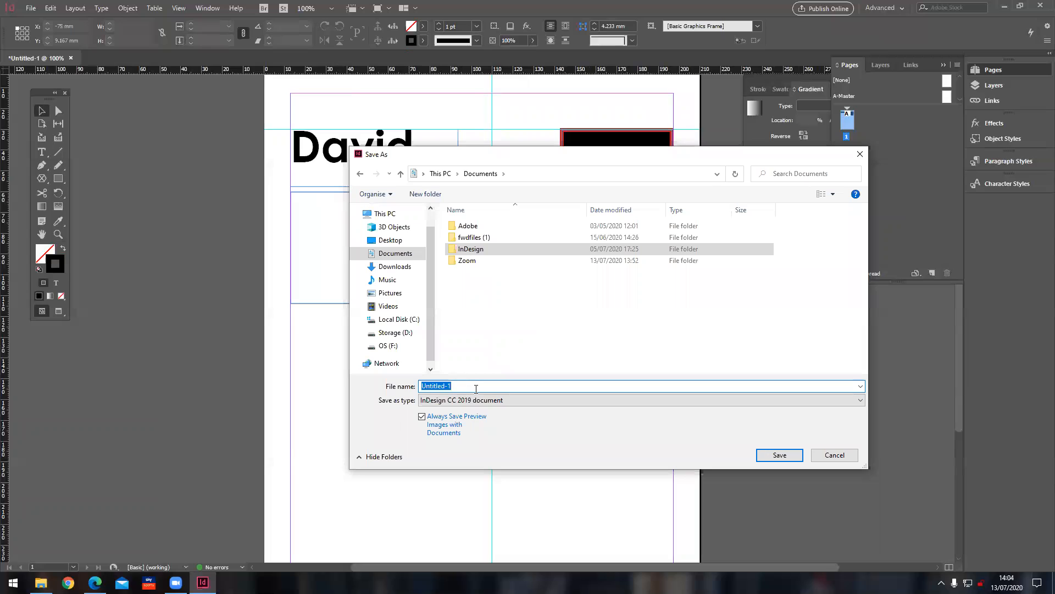
{"action": "type", "text": "In"}
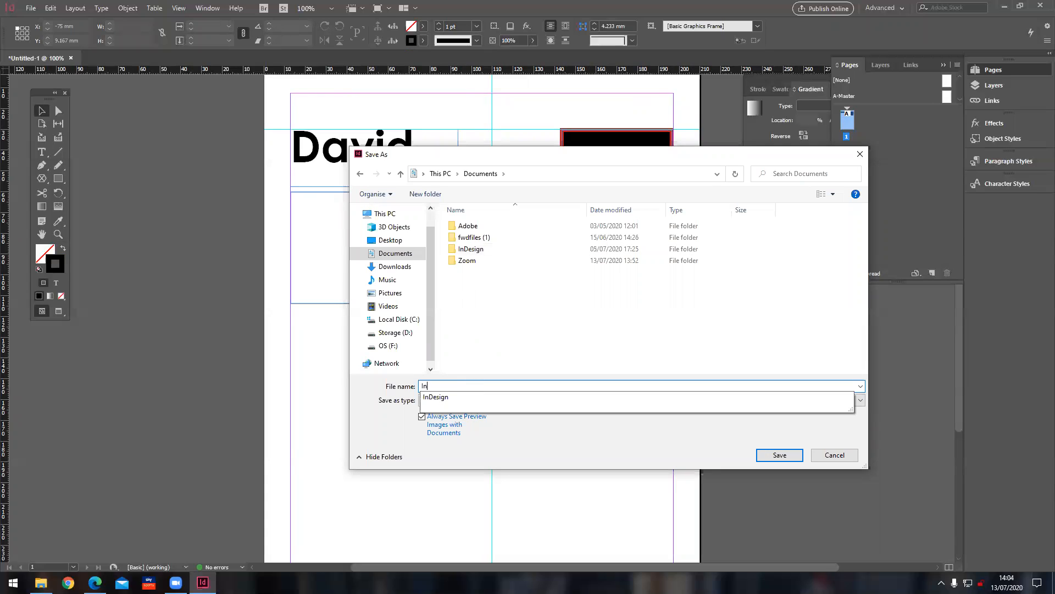
{"action": "type", "text": "DesignTools"}
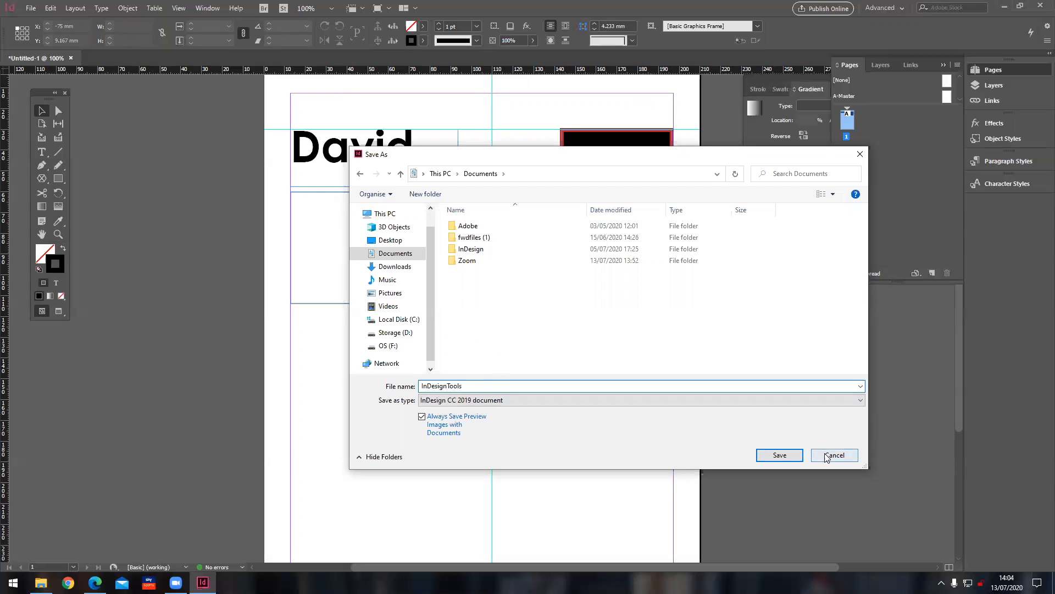
{"action": "left_click", "coordinate": [779, 455]}
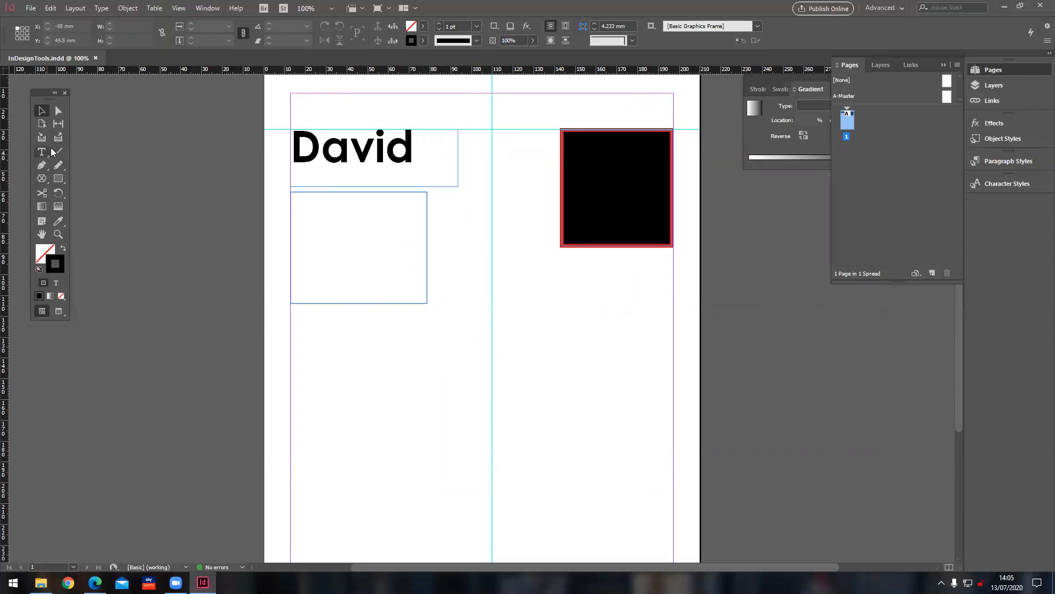
- Rotate the name text frame about its upper-left corner with the Rotate tool and set its angle to exactly -45°
{"action": "left_click", "coordinate": [57, 193]}
{"action": "right_click", "coordinate": [65, 197]}
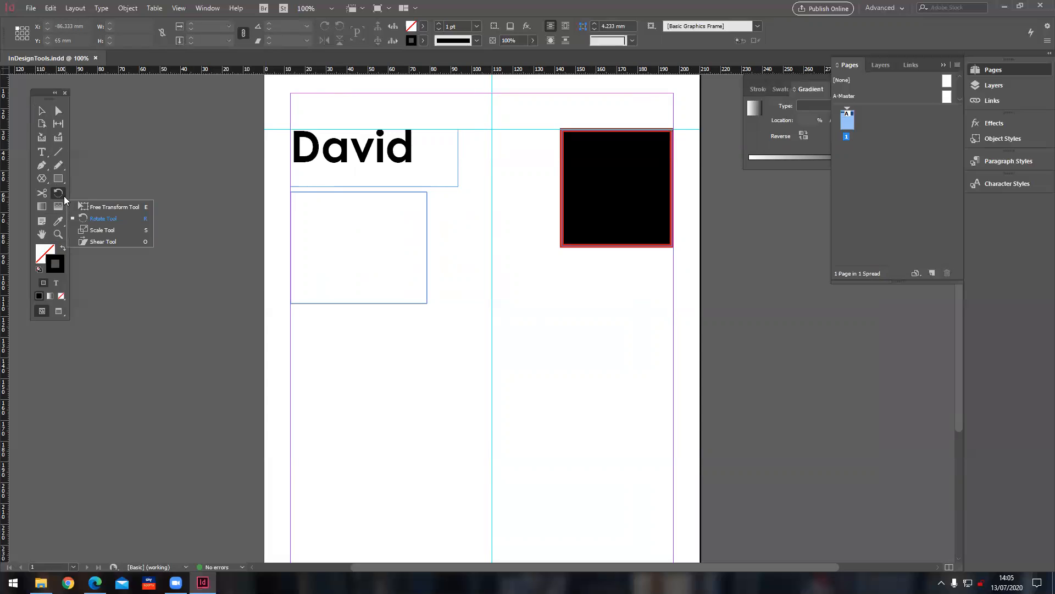
{"action": "left_click", "coordinate": [102, 220]}
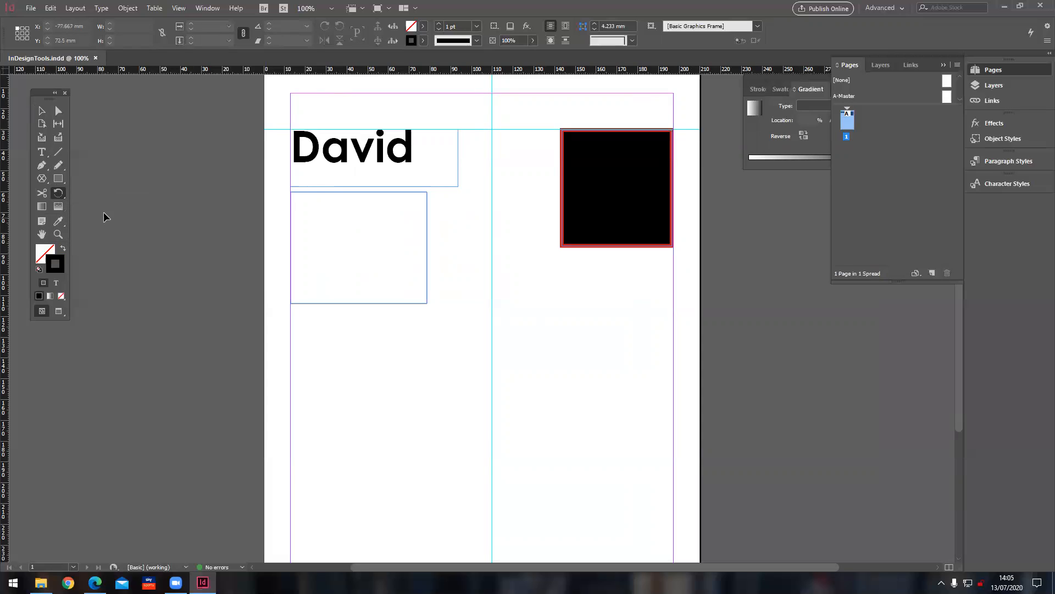
{"action": "left_click", "coordinate": [365, 169]}
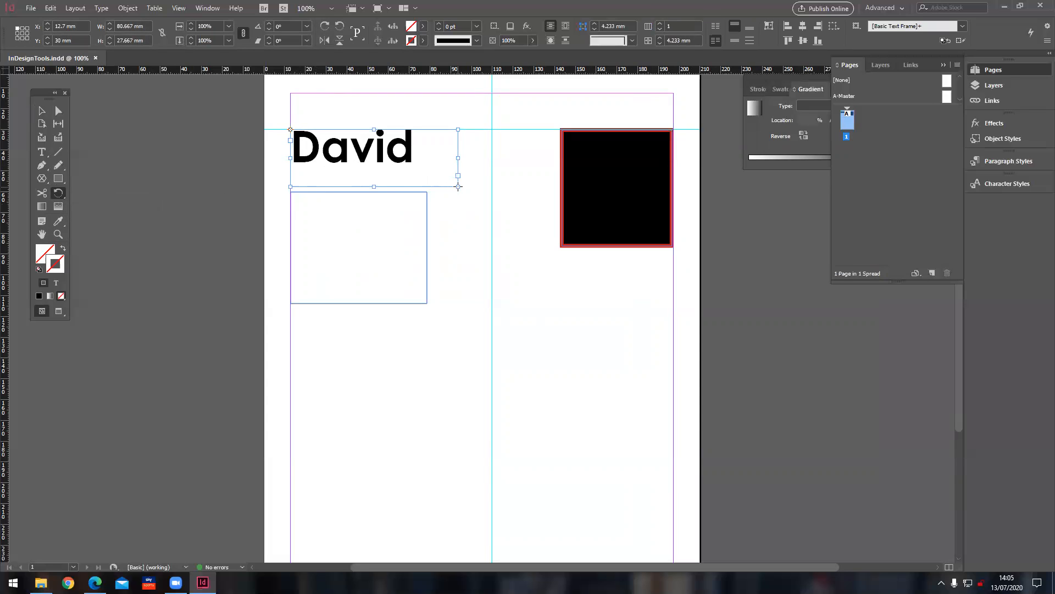
{"action": "left_click_drag", "start_coordinate": [456, 187], "coordinate": [442, 323]}
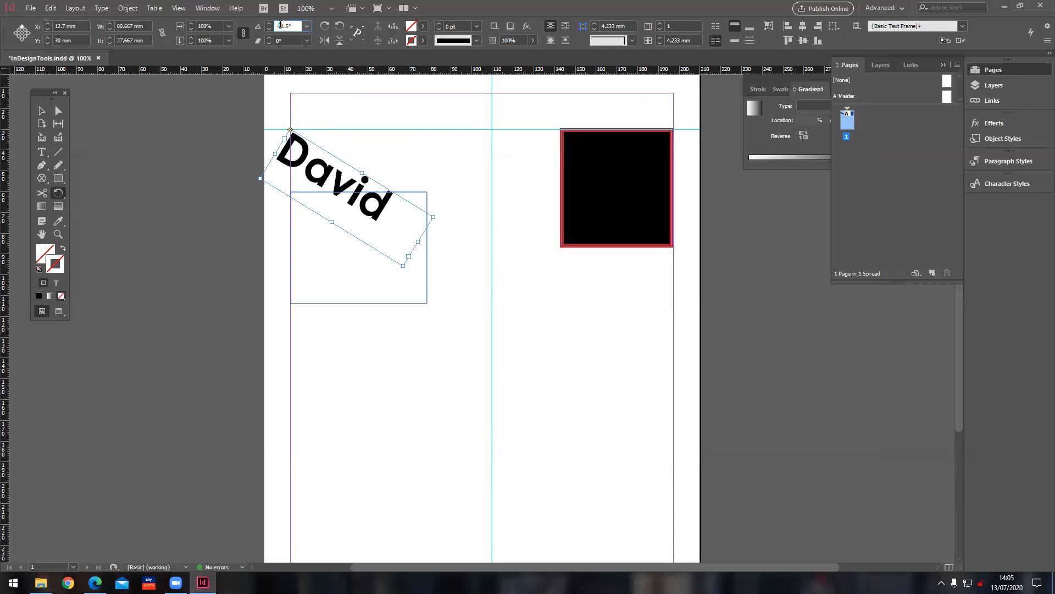
{"action": "left_click_drag", "start_coordinate": [279, 25], "coordinate": [288, 25]}
{"action": "type", "text": "-45"}
{"action": "key", "text": "Return"}
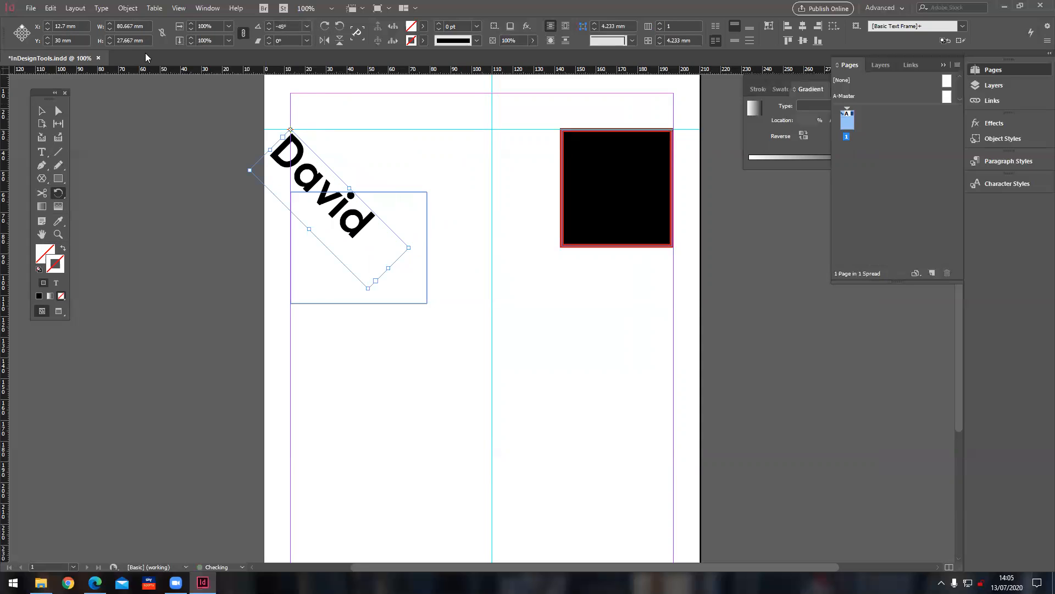
- Move the rotated name frame to about X 93 mm, Y 33 mm and enlarge it with the Scale tool to about 98 by 35 mm
{"action": "left_click", "coordinate": [41, 113]}
{"action": "left_click_drag", "start_coordinate": [309, 163], "coordinate": [415, 177]}
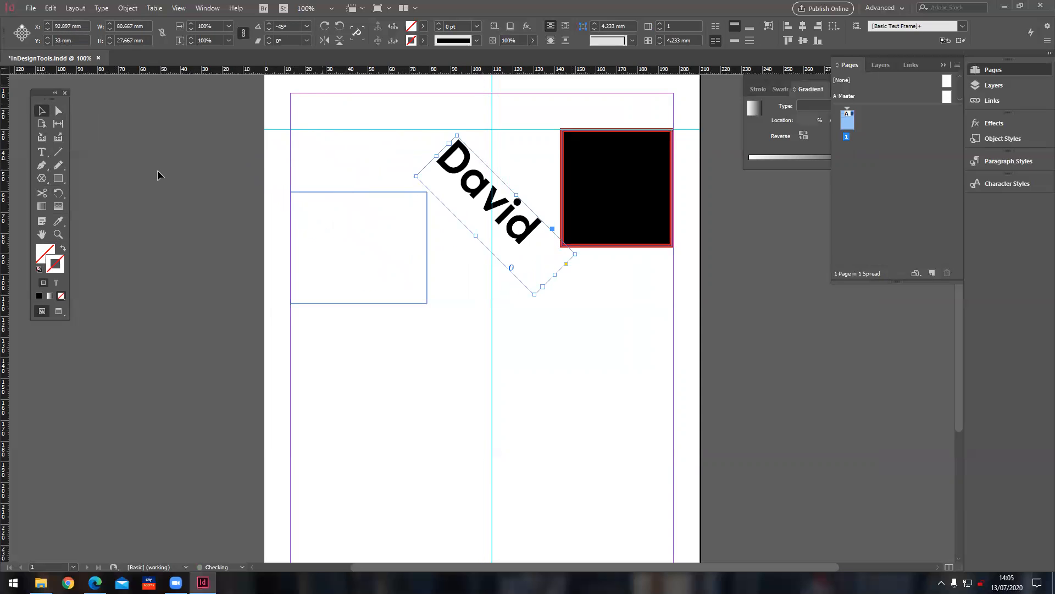
{"action": "left_click", "coordinate": [64, 201]}
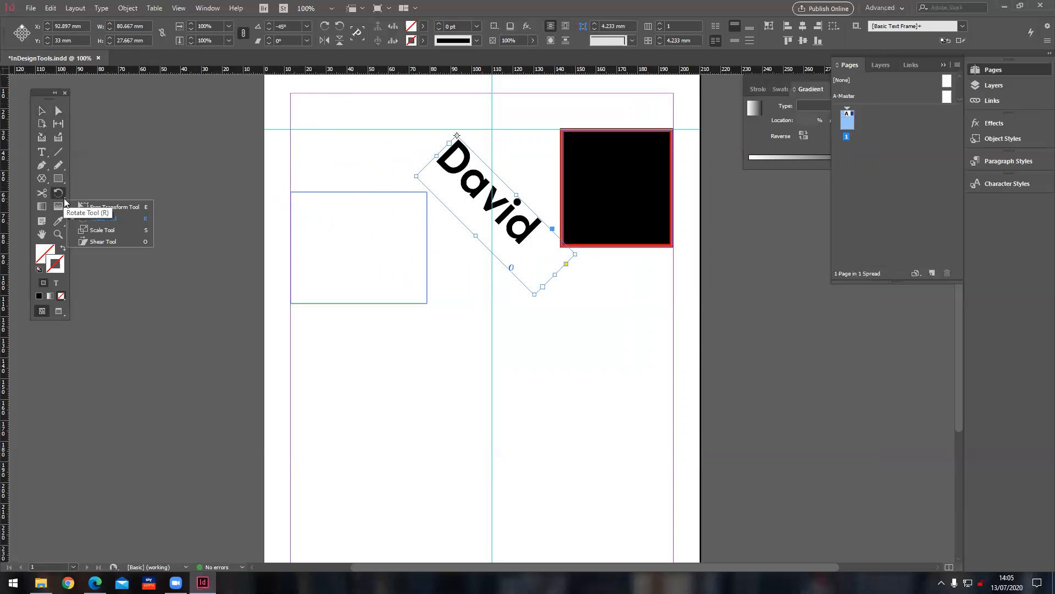
{"action": "left_click", "coordinate": [99, 230]}
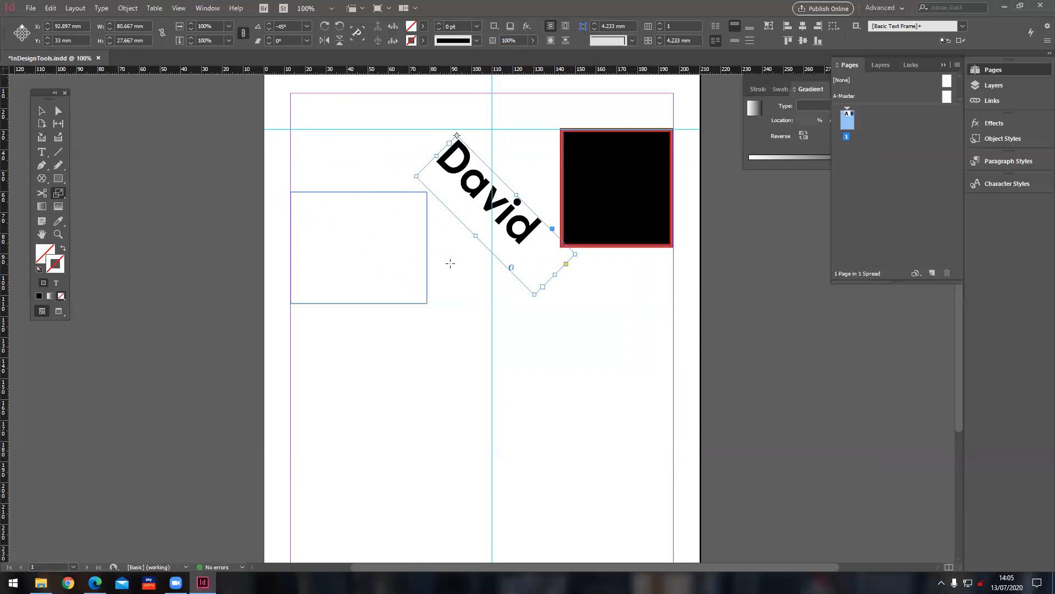
{"action": "left_click_drag", "start_coordinate": [534, 294], "coordinate": [543, 336]}
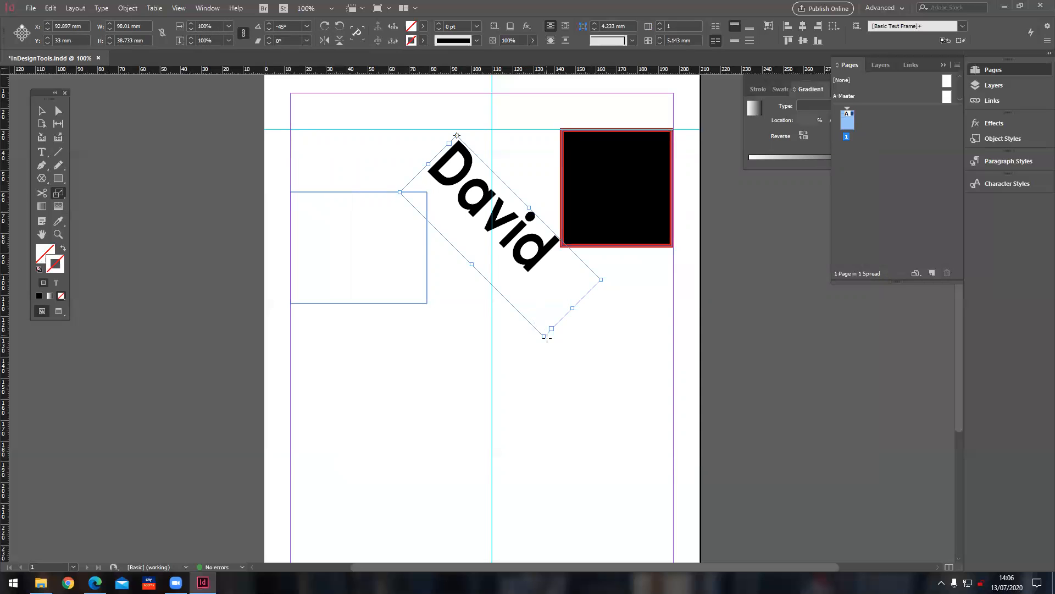
{"action": "mouse_move", "coordinate": [544, 348]}
{"action": "left_mouse_down"}
{"action": "mouse_move", "coordinate": [592, 495]}
{"action": "mouse_move", "coordinate": [552, 401]}
{"action": "mouse_move", "coordinate": [511, 213]}
{"action": "mouse_move", "coordinate": [575, 417]}
{"action": "mouse_move", "coordinate": [614, 500]}
{"action": "mouse_move", "coordinate": [549, 249]}
{"action": "mouse_move", "coordinate": [604, 495]}
{"action": "mouse_move", "coordinate": [569, 348]}
{"action": "mouse_move", "coordinate": [594, 499]}
{"action": "mouse_move", "coordinate": [576, 358]}
{"action": "mouse_move", "coordinate": [597, 456]}
{"action": "mouse_move", "coordinate": [549, 331]}
{"action": "left_mouse_up"}
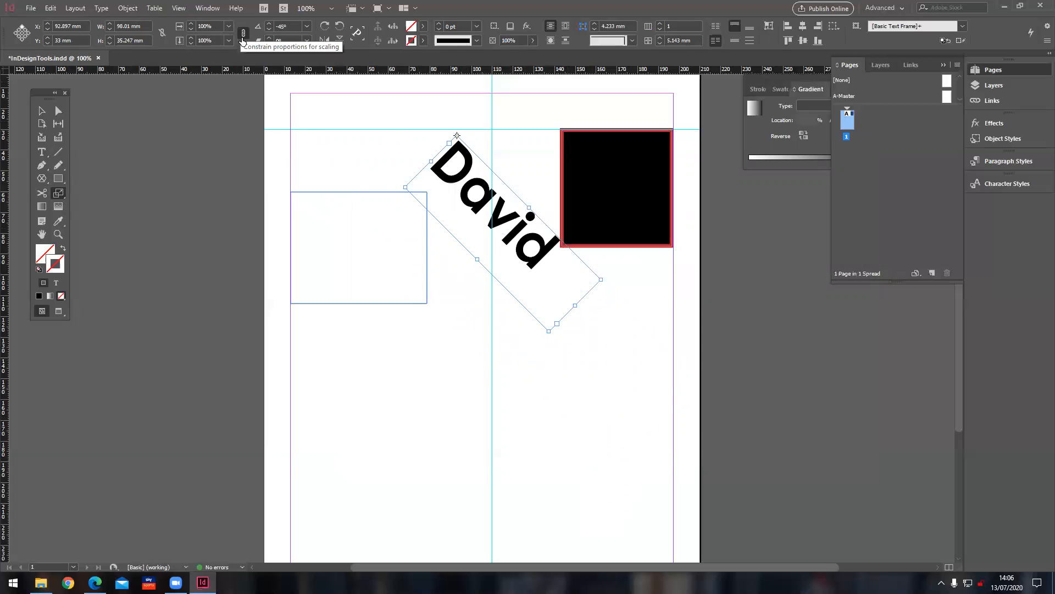
- Scale the rotated name frame proportionally to 130%
{"action": "left_click", "coordinate": [192, 25]}
{"action": "left_click", "coordinate": [202, 24]}
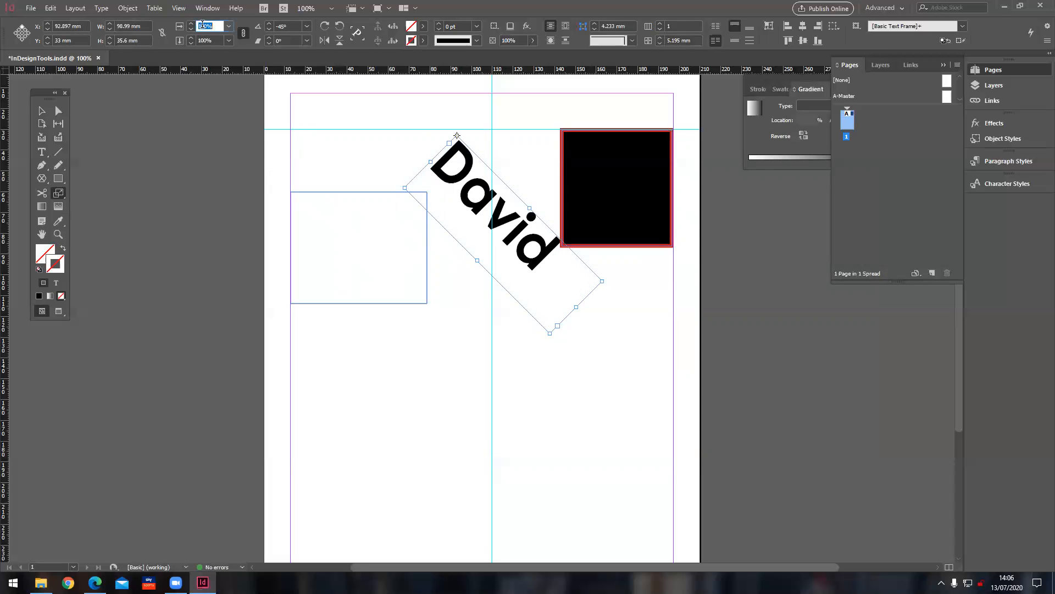
{"action": "type", "text": "130"}
- Unlink the scaling proportions and stretch the name frame only vertically, to a height of about 69 mm
{"action": "left_click", "coordinate": [208, 43]}
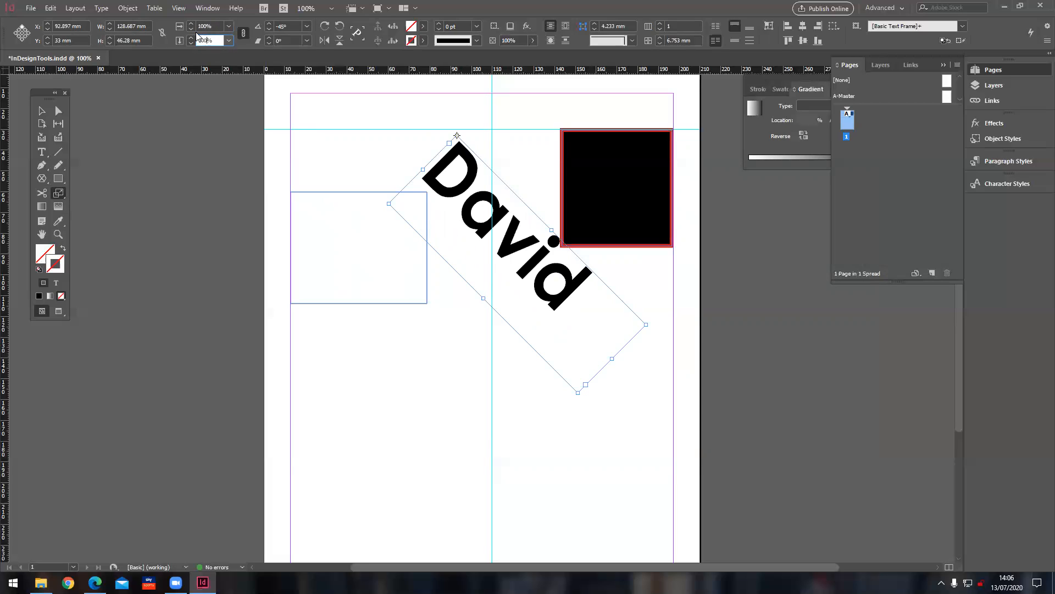
{"action": "left_click", "coordinate": [242, 35]}
{"action": "left_click", "coordinate": [203, 40]}
{"action": "type", "text": "1"}
{"action": "key", "text": "Return"}
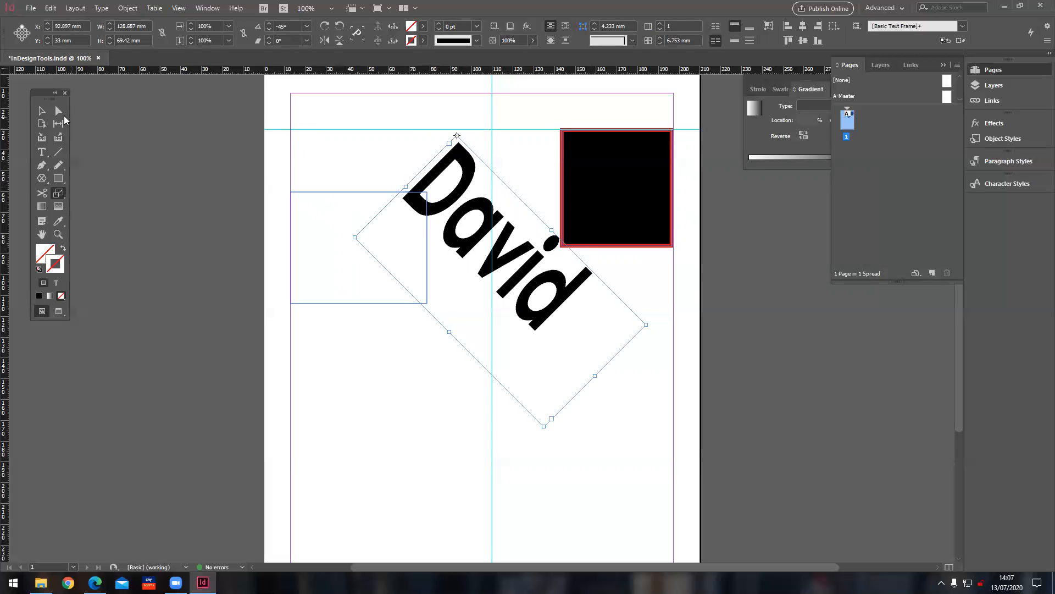
- Shrink the rotated name text frame to about 94 by 30 mm so that its text no longer fits
{"action": "left_click", "coordinate": [42, 111]}
{"action": "left_click", "coordinate": [43, 152]}
{"action": "left_click_drag", "start_coordinate": [559, 302], "coordinate": [278, 167]}
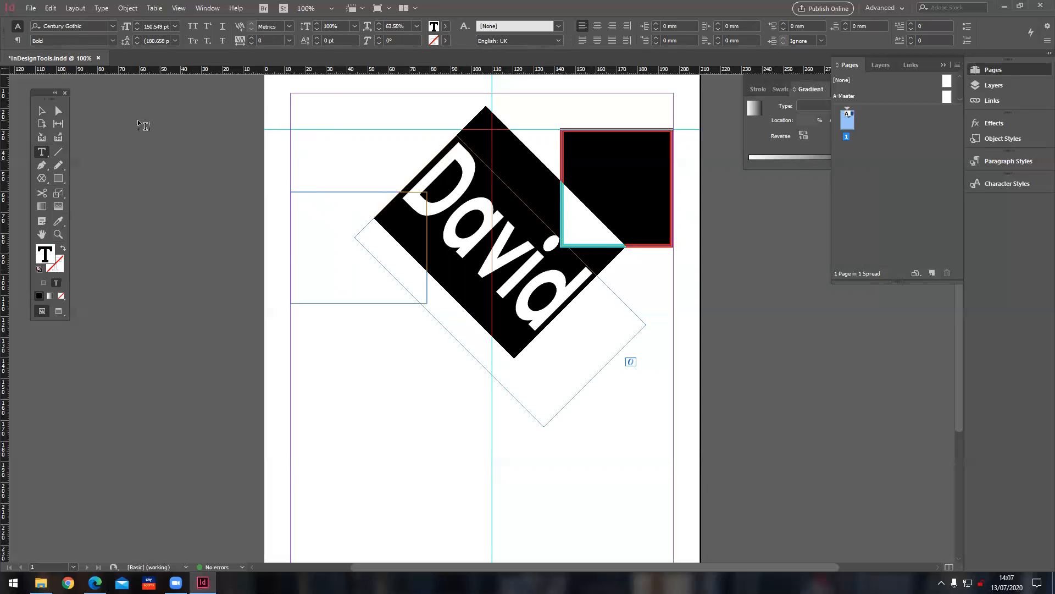
{"action": "left_click", "coordinate": [41, 110]}
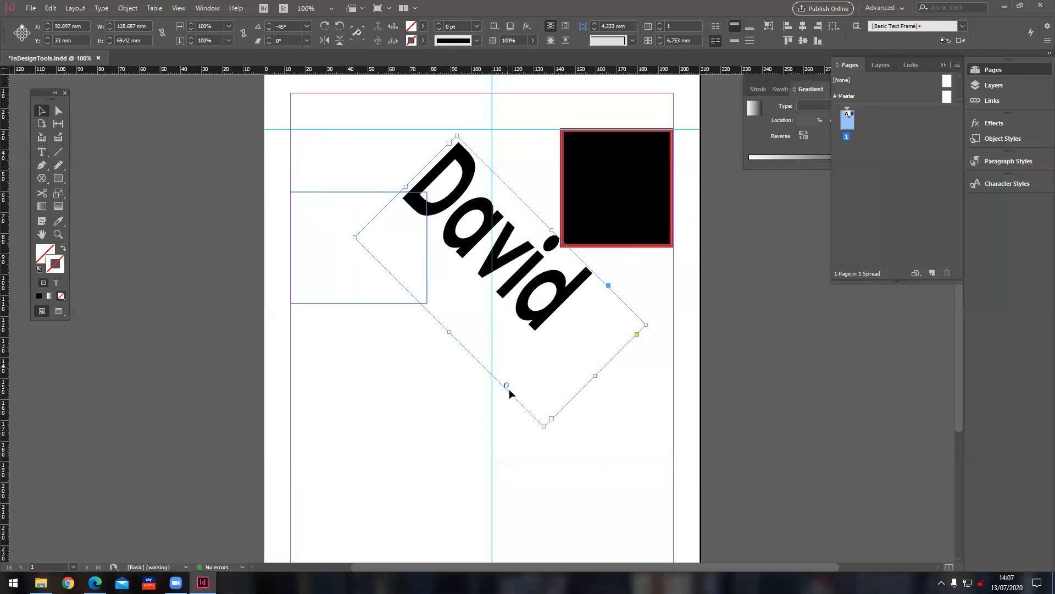
{"action": "left_click_drag", "start_coordinate": [544, 427], "coordinate": [541, 324]}
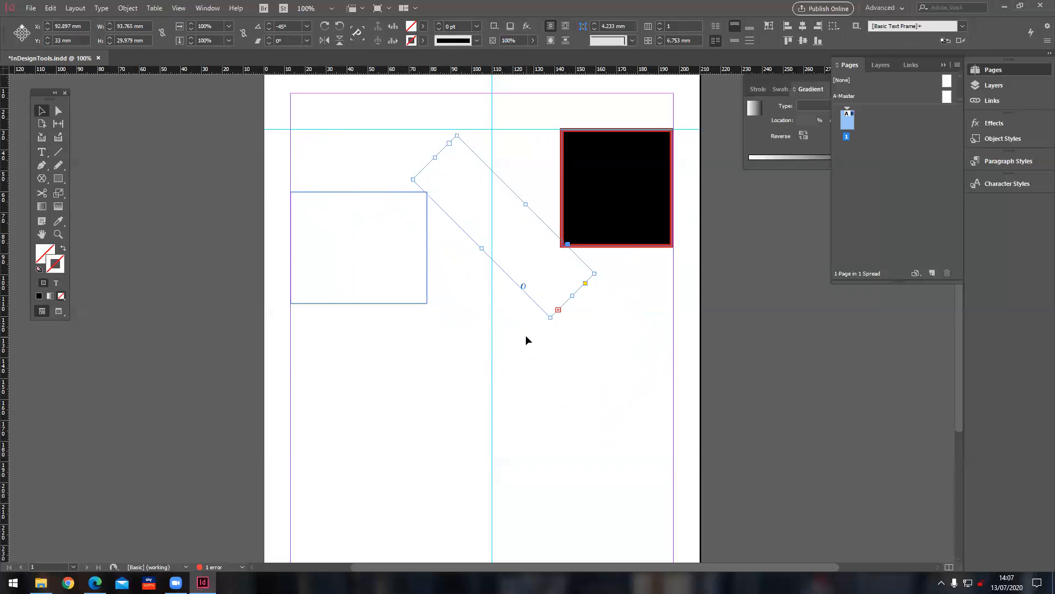
{"action": "left_click", "coordinate": [526, 335]}
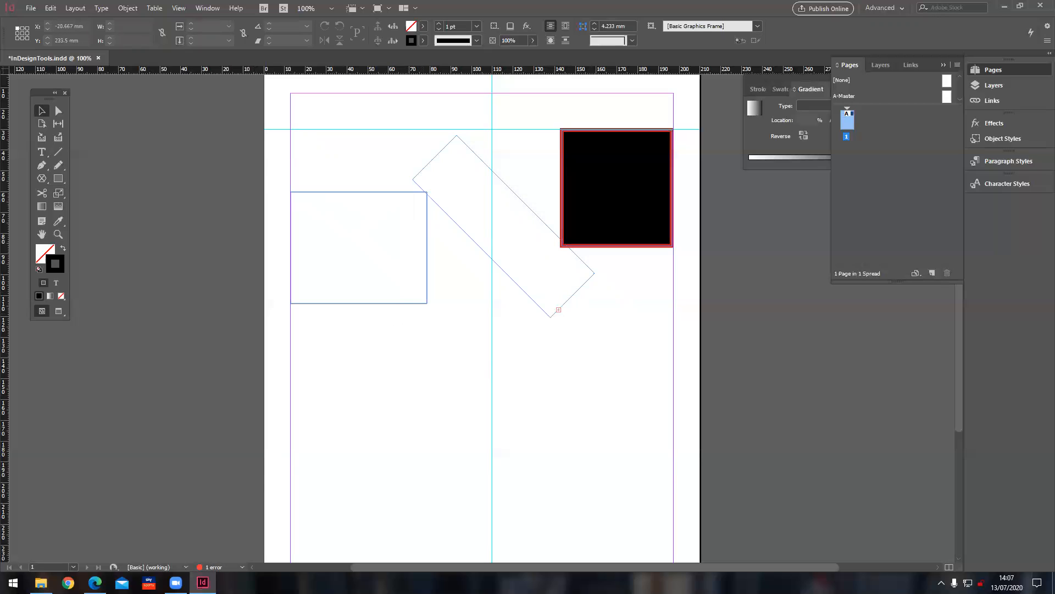
- Inspect the document's Preflight errors down to the text frame listed under overset text, and close the report
{"action": "left_click", "coordinate": [242, 567]}
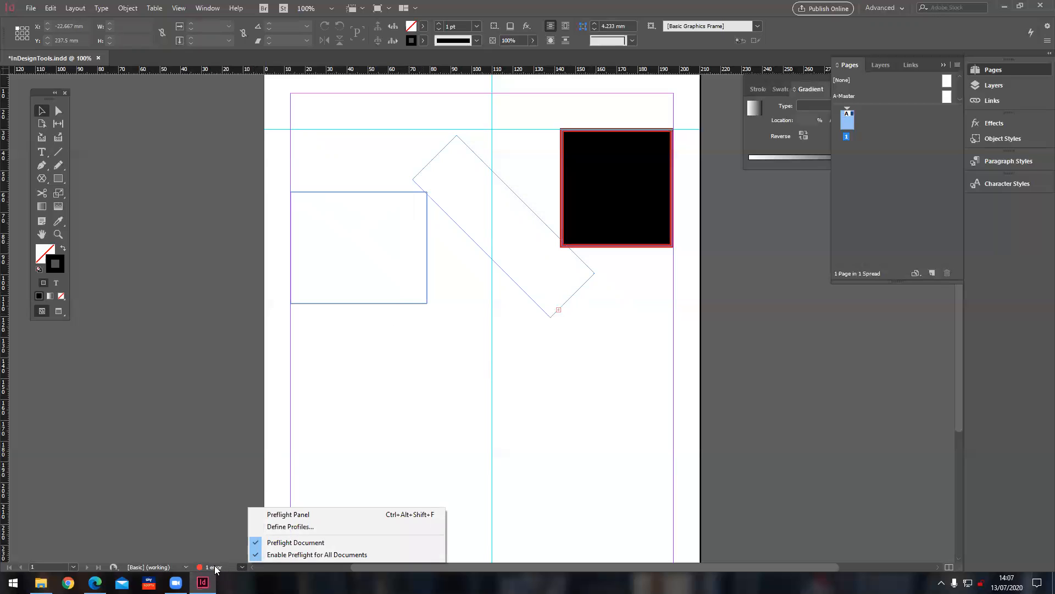
{"action": "double_click", "coordinate": [214, 566]}
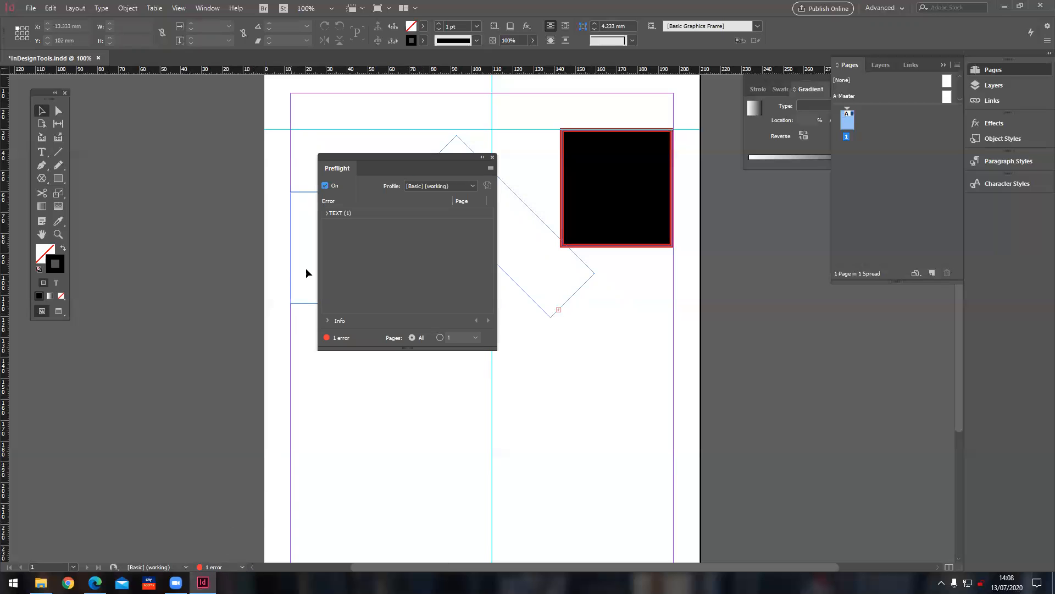
{"action": "left_click", "coordinate": [327, 213]}
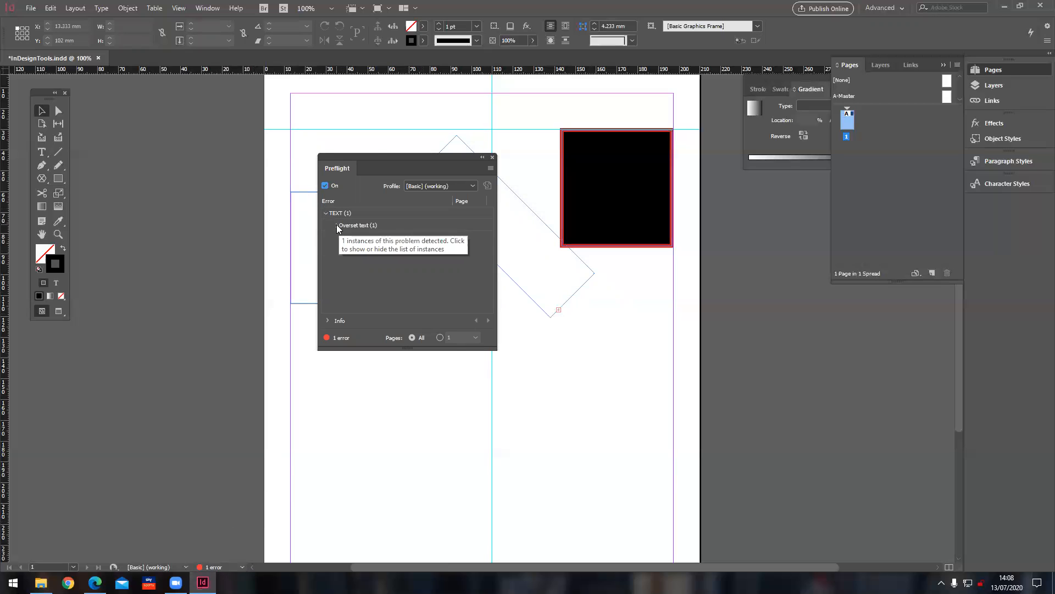
{"action": "left_click", "coordinate": [335, 226]}
{"action": "left_click", "coordinate": [429, 238]}
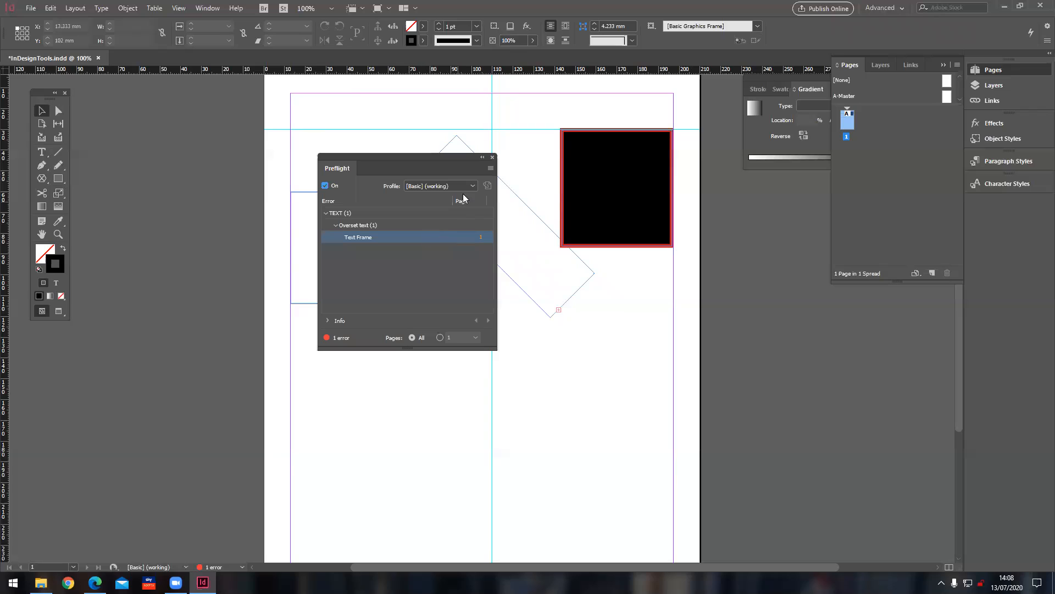
{"action": "left_click", "coordinate": [493, 159]}
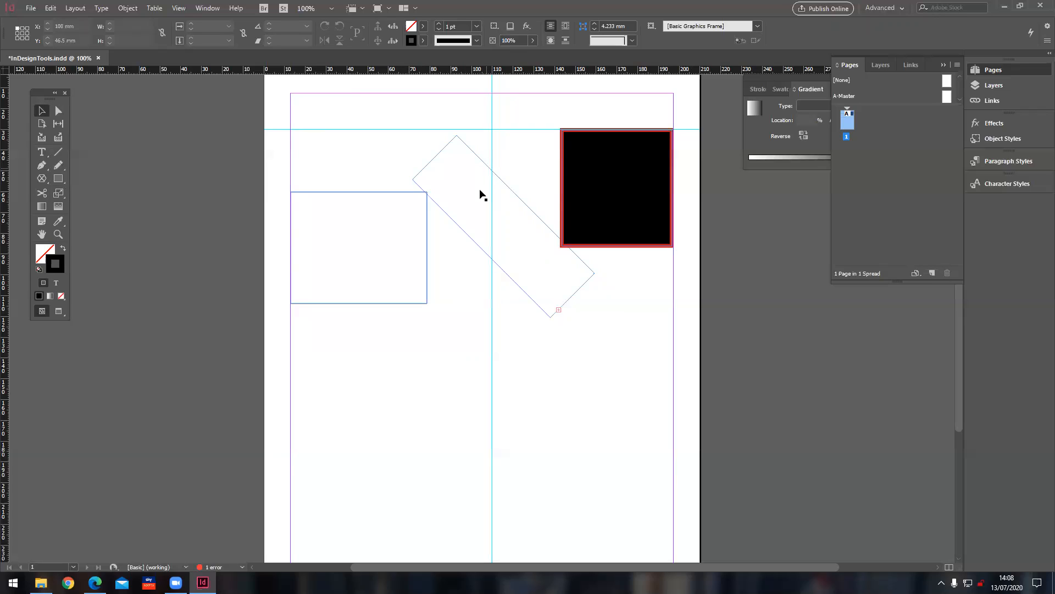
- Enlarge the rotated name text frame to about 154 by 58 mm so the whole name fits
{"action": "left_click", "coordinate": [471, 240]}
{"action": "left_click_drag", "start_coordinate": [481, 252], "coordinate": [447, 284]}
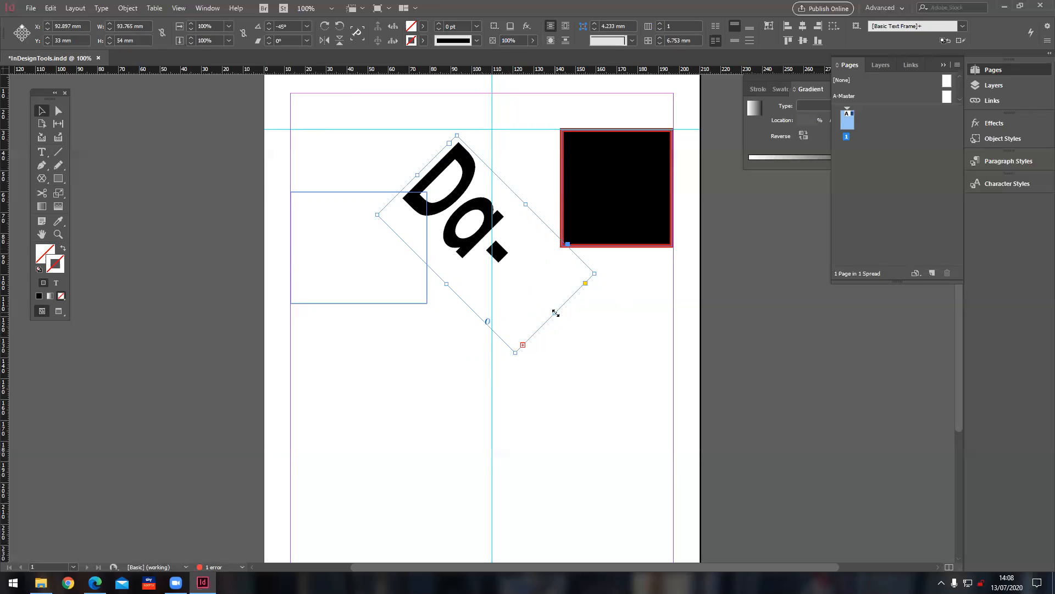
{"action": "left_click_drag", "start_coordinate": [555, 313], "coordinate": [640, 414]}
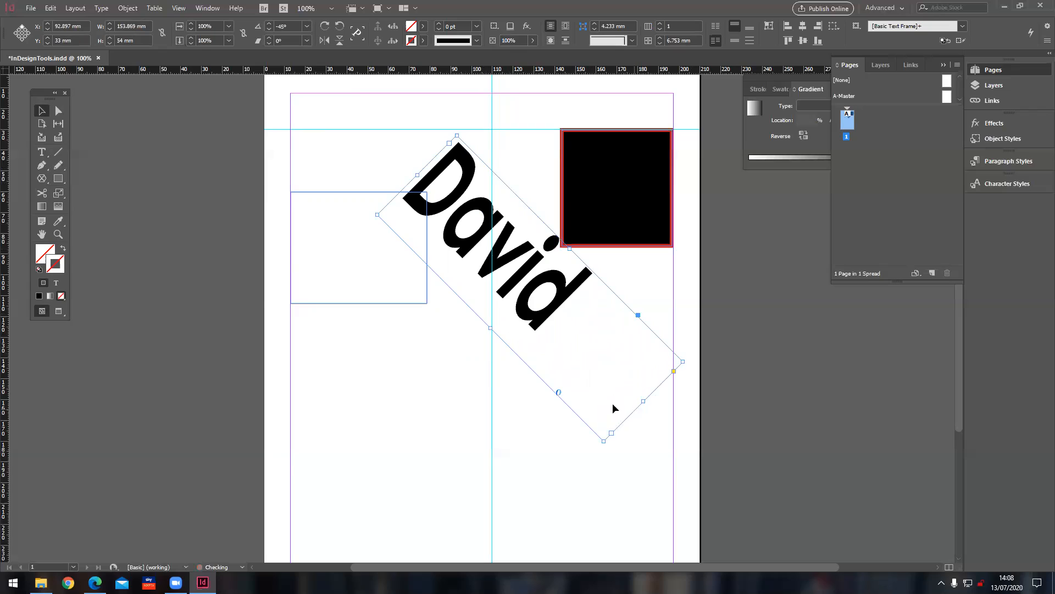
{"action": "left_click_drag", "start_coordinate": [489, 324], "coordinate": [485, 332]}
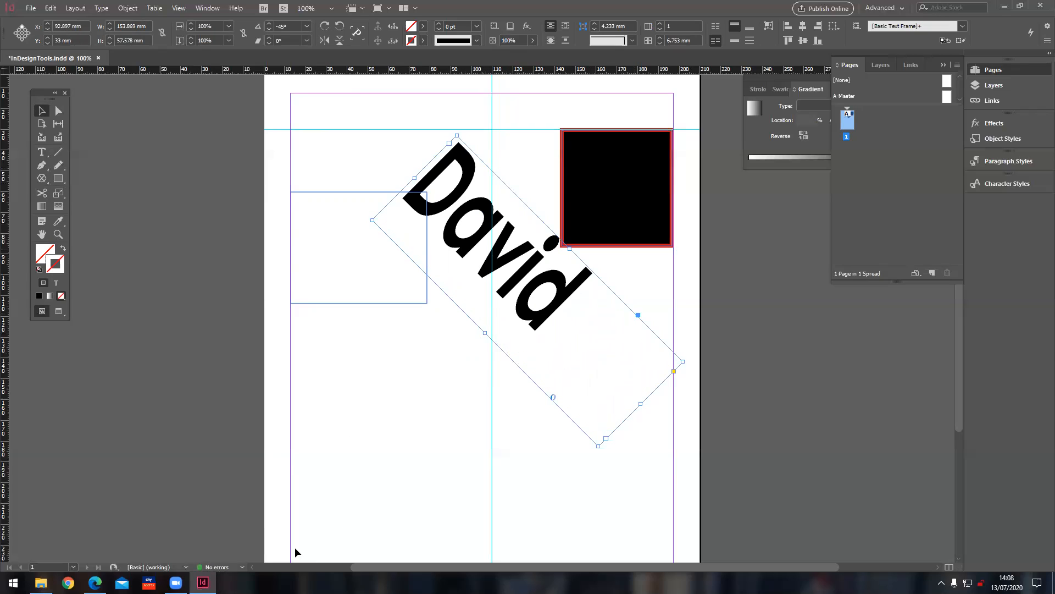
{"action": "left_click", "coordinate": [437, 424]}
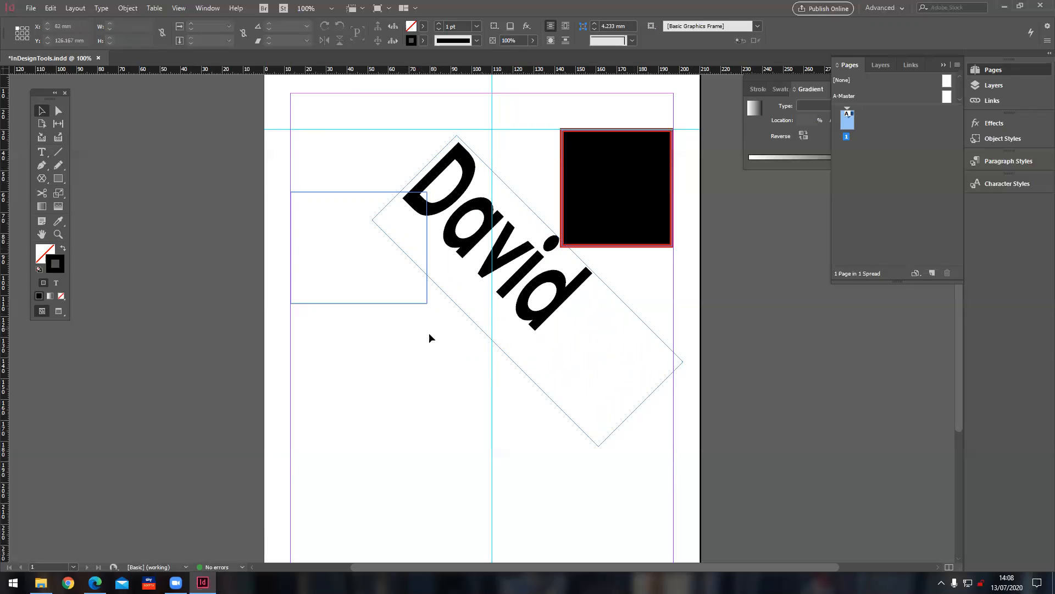
- Move the rotated name text frame up the page so the end of the name lies behind the black square
{"action": "left_click", "coordinate": [528, 300]}
{"action": "left_click_drag", "start_coordinate": [538, 303], "coordinate": [545, 252]}
{"action": "left_click", "coordinate": [453, 330]}
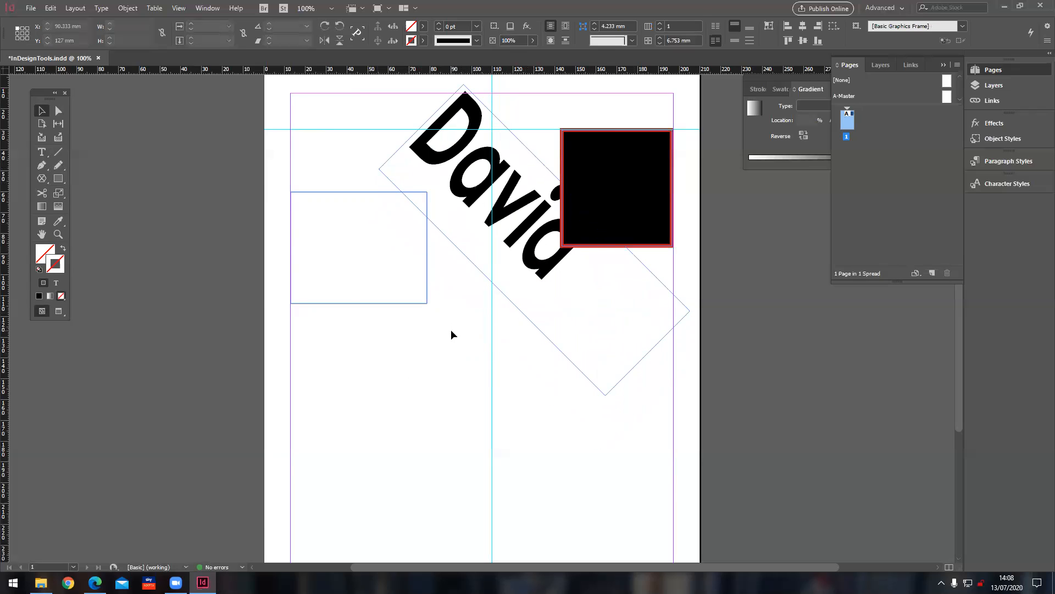
- Draw an ellipse about 66 by 54 mm with the Ellipse tool, overlapping the empty rectangle's lower-right corner
{"action": "left_click", "coordinate": [63, 181]}
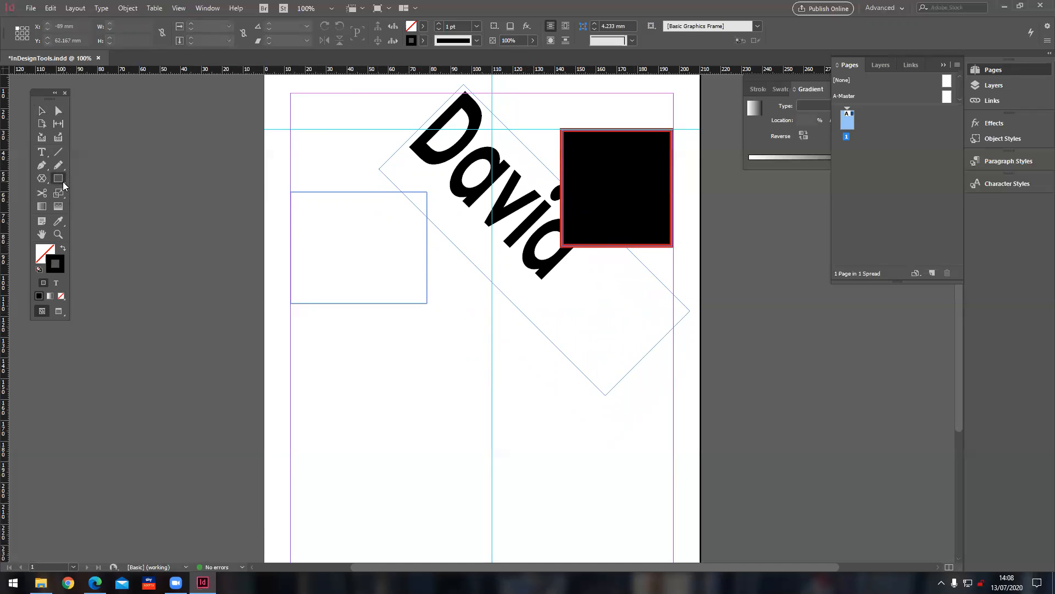
{"action": "right_click", "coordinate": [64, 182]}
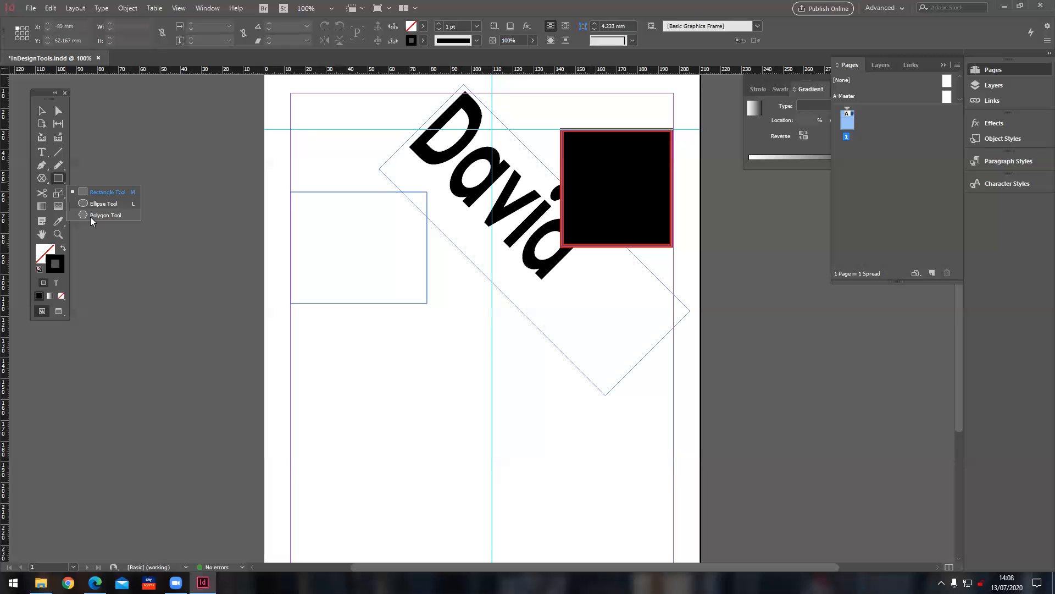
{"action": "left_click", "coordinate": [99, 206]}
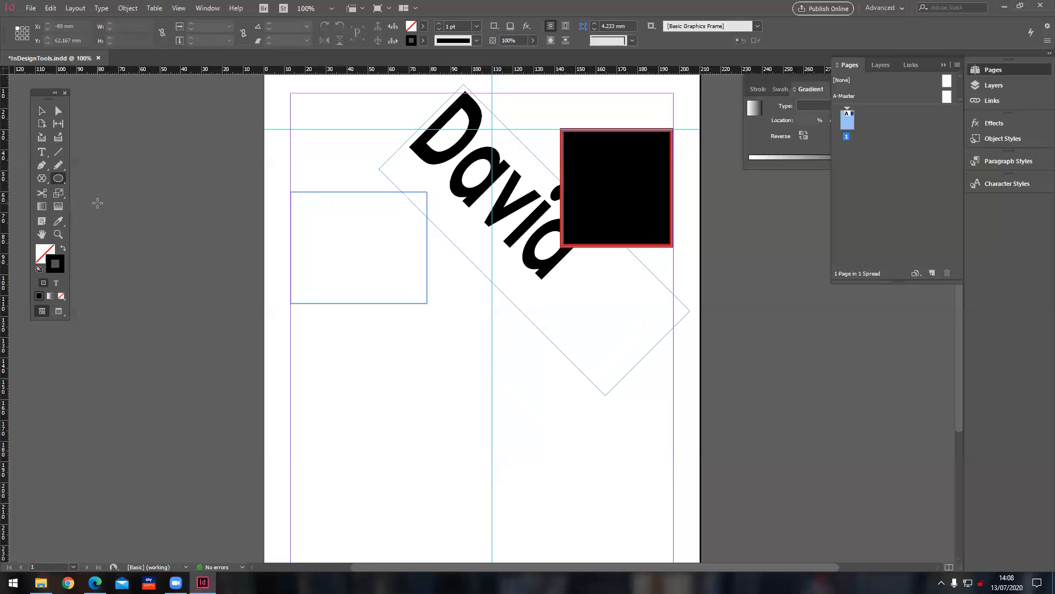
{"action": "left_click_drag", "start_coordinate": [361, 286], "coordinate": [498, 400]}
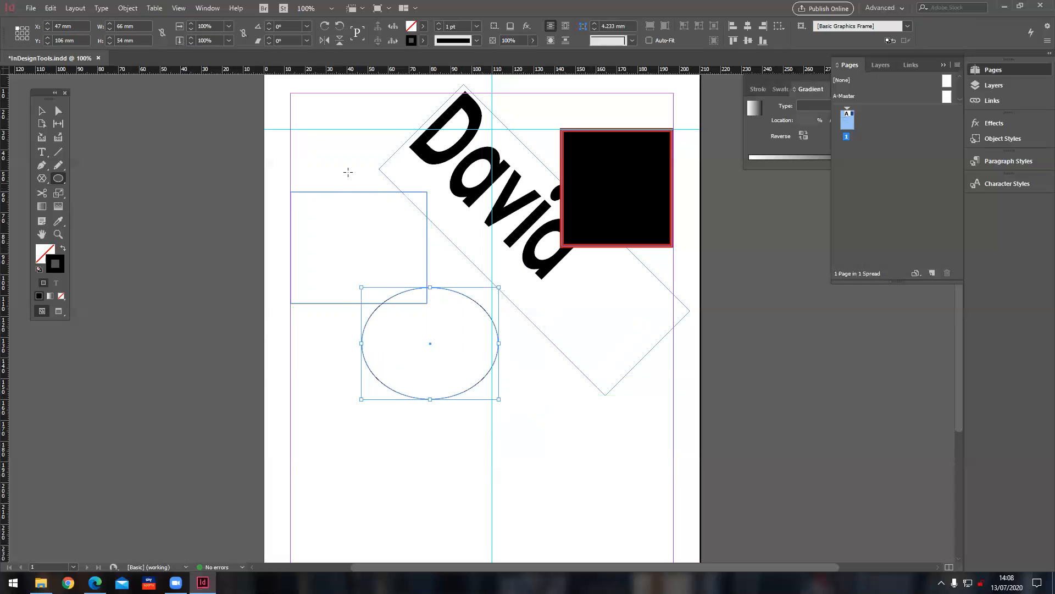
- Create a circle with exact dimensions of 100 by 100 mm below the black square, and swap its fill and stroke colours
{"action": "right_click", "coordinate": [547, 321]}
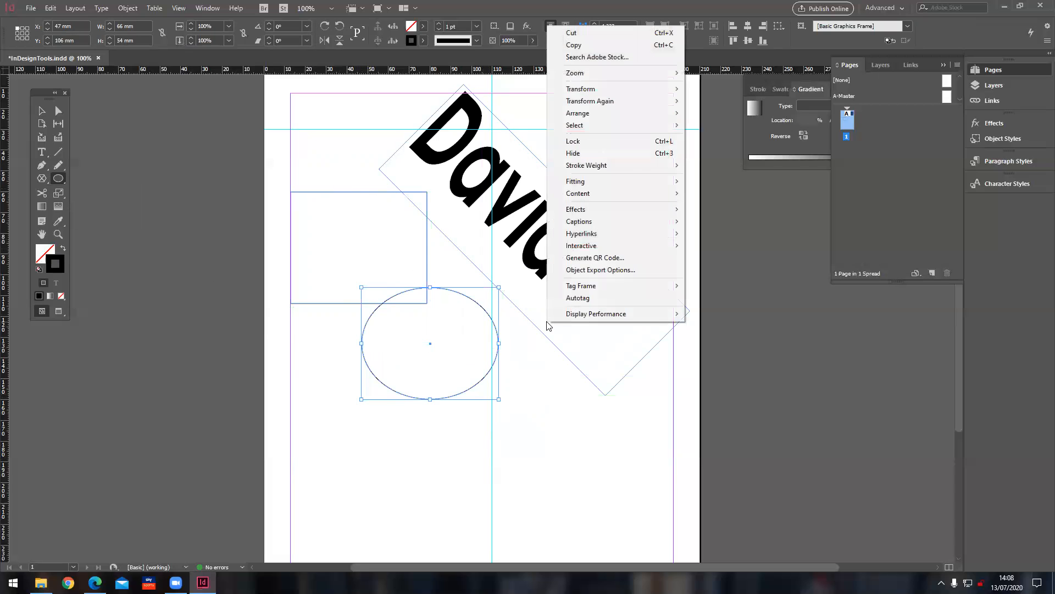
{"action": "left_click", "coordinate": [537, 347]}
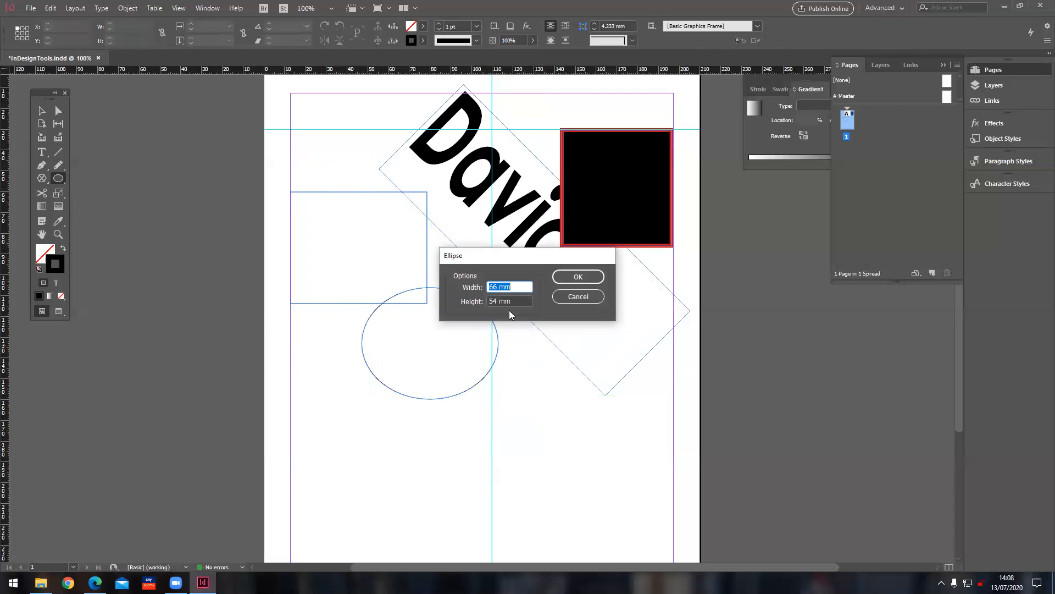
{"action": "double_click", "coordinate": [491, 287]}
{"action": "type", "text": "100"}
{"action": "double_click", "coordinate": [494, 301]}
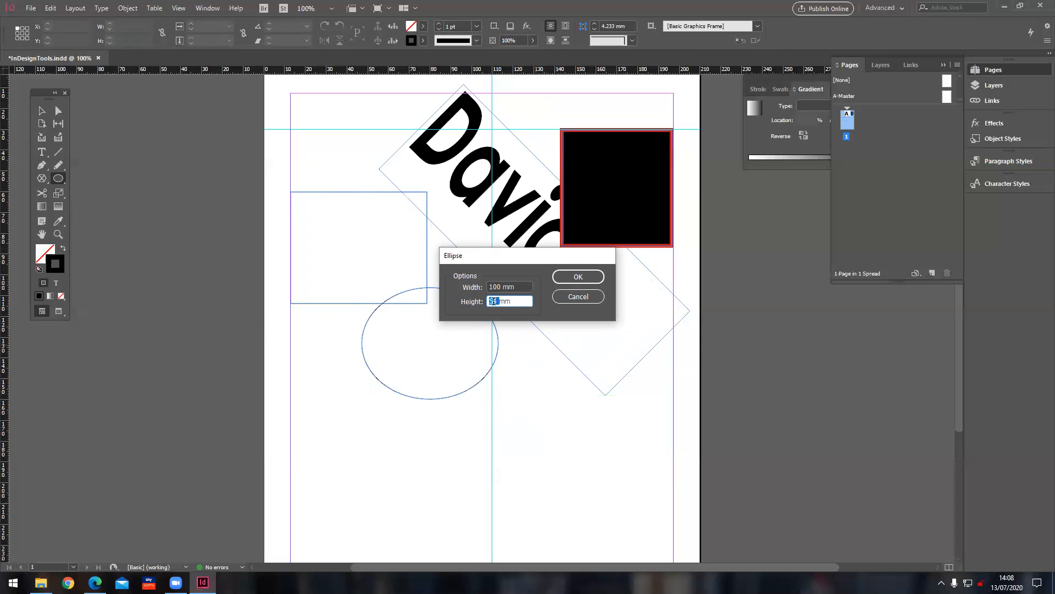
{"action": "type", "text": "100"}
{"action": "left_click", "coordinate": [572, 279]}
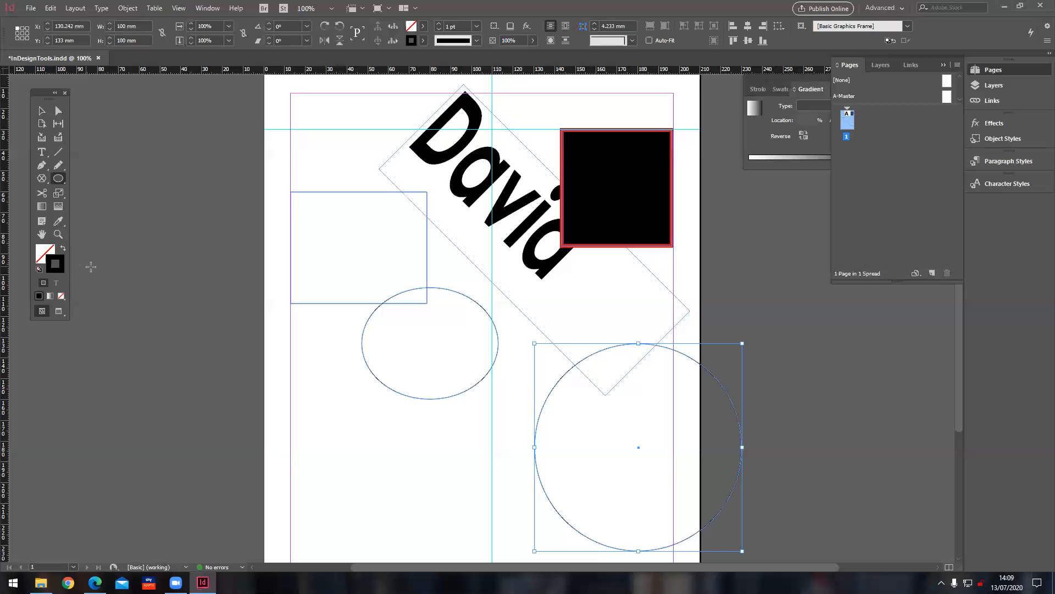
{"action": "left_click", "coordinate": [64, 248]}
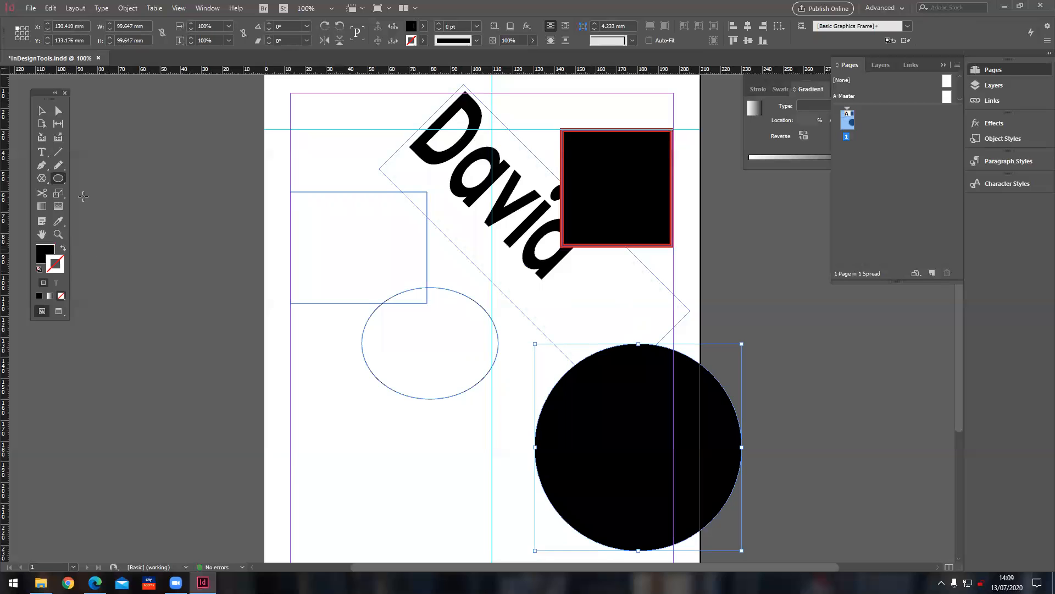
- Create a 50 by 50 mm star with the Polygon tool below the empty rectangle, using 10 sides and a 22% star inset
{"action": "left_click", "coordinate": [63, 179]}
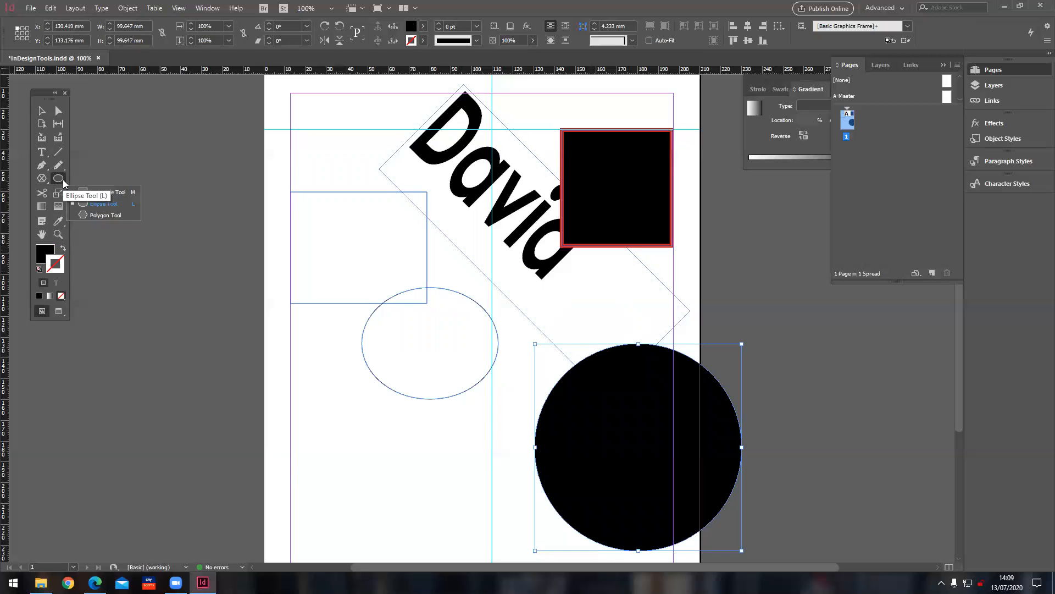
{"action": "left_click", "coordinate": [98, 215]}
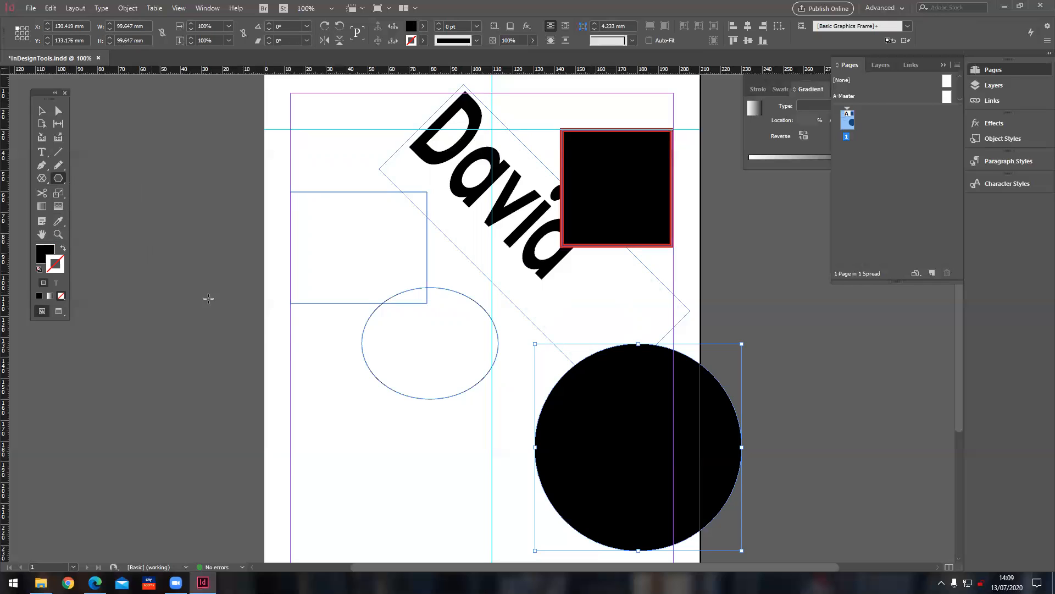
{"action": "left_click", "coordinate": [322, 344]}
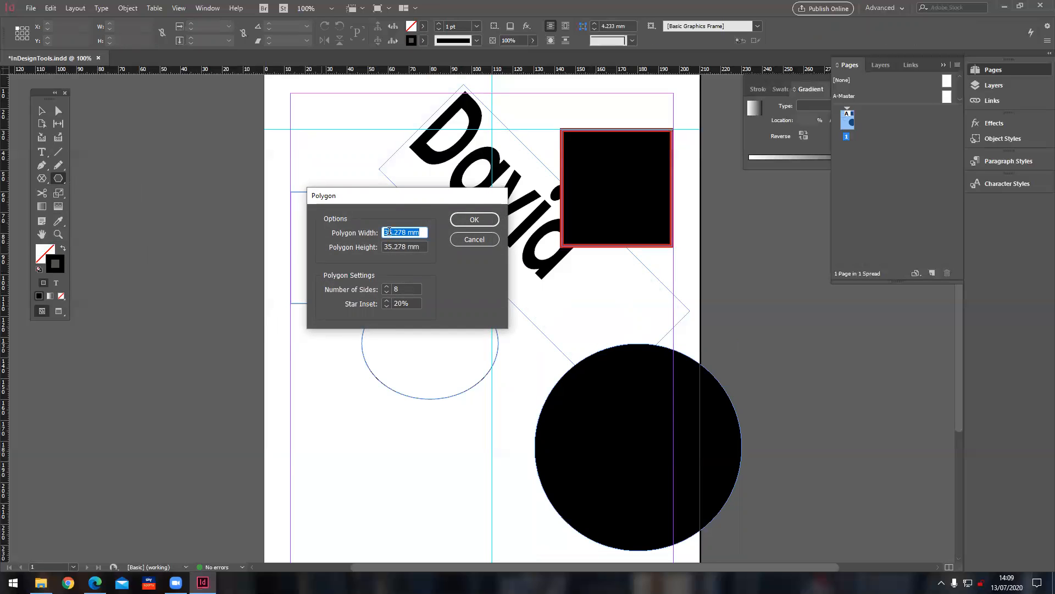
{"action": "type", "text": "50"}
{"action": "double_click", "coordinate": [387, 246]}
{"action": "type", "text": "50"}
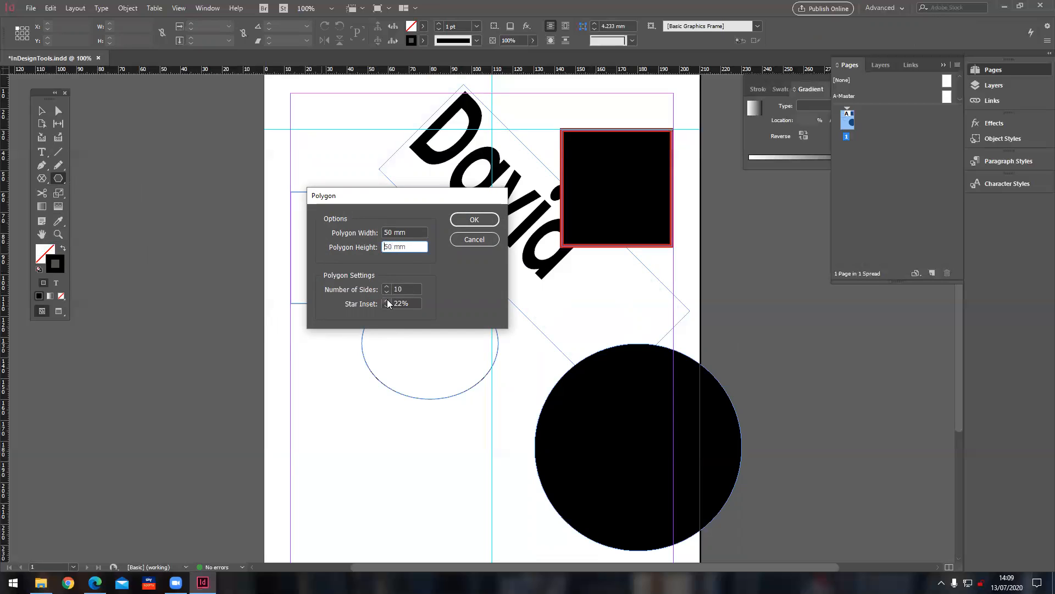
{"action": "left_click_drag", "start_coordinate": [434, 200], "coordinate": [592, 181]}
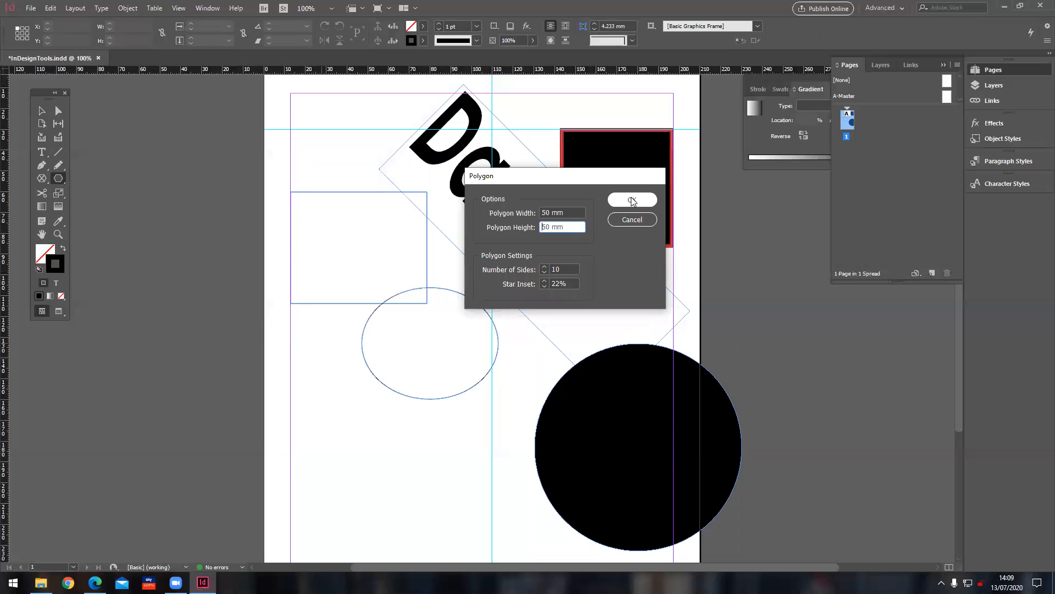
{"action": "left_click", "coordinate": [638, 202]}
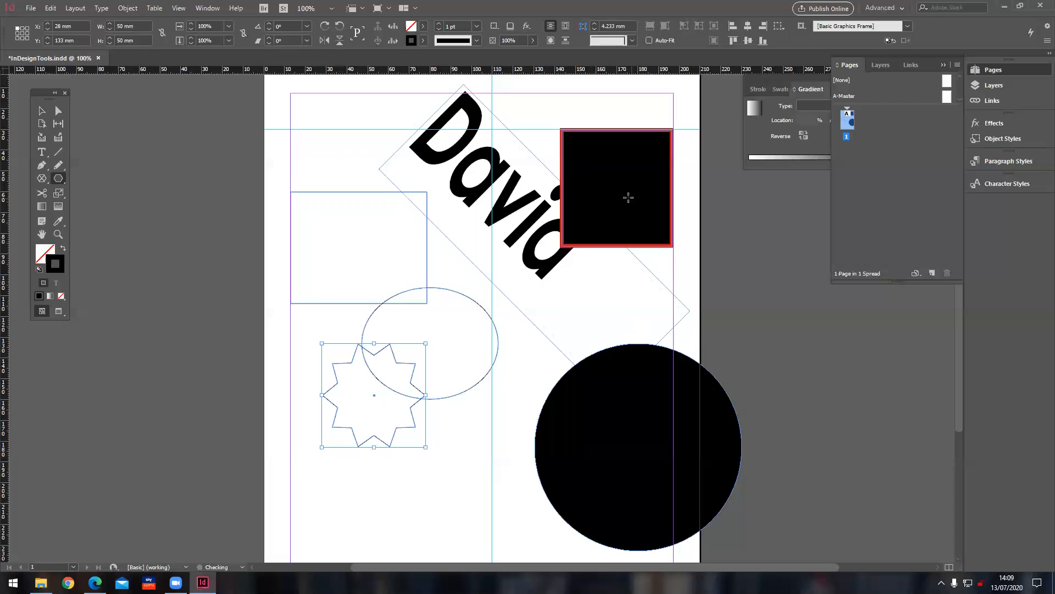
- Swap the star's fill and stroke, and give it a green fill of C=74 M=0 Y=93 K=0 added as a CMYK swatch
{"action": "left_click", "coordinate": [64, 249]}
{"action": "double_click", "coordinate": [45, 251]}
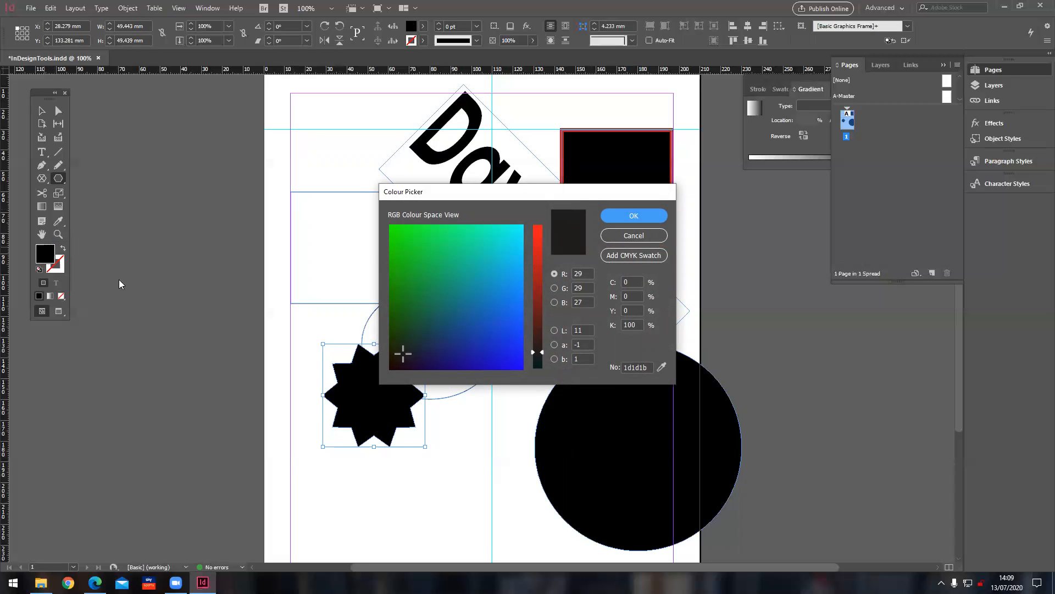
{"action": "left_click", "coordinate": [423, 266]}
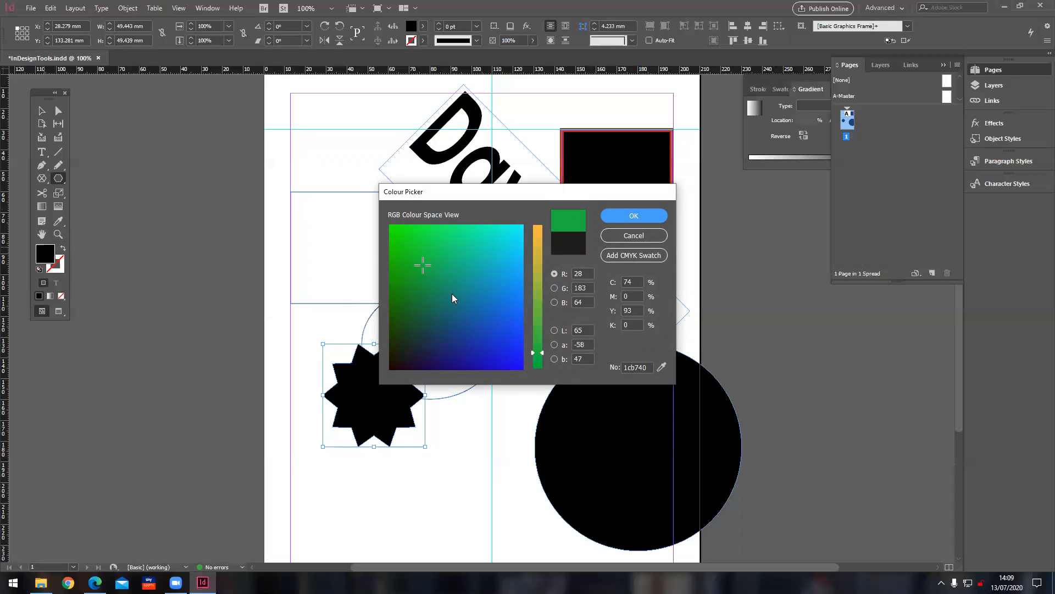
{"action": "left_click", "coordinate": [637, 257]}
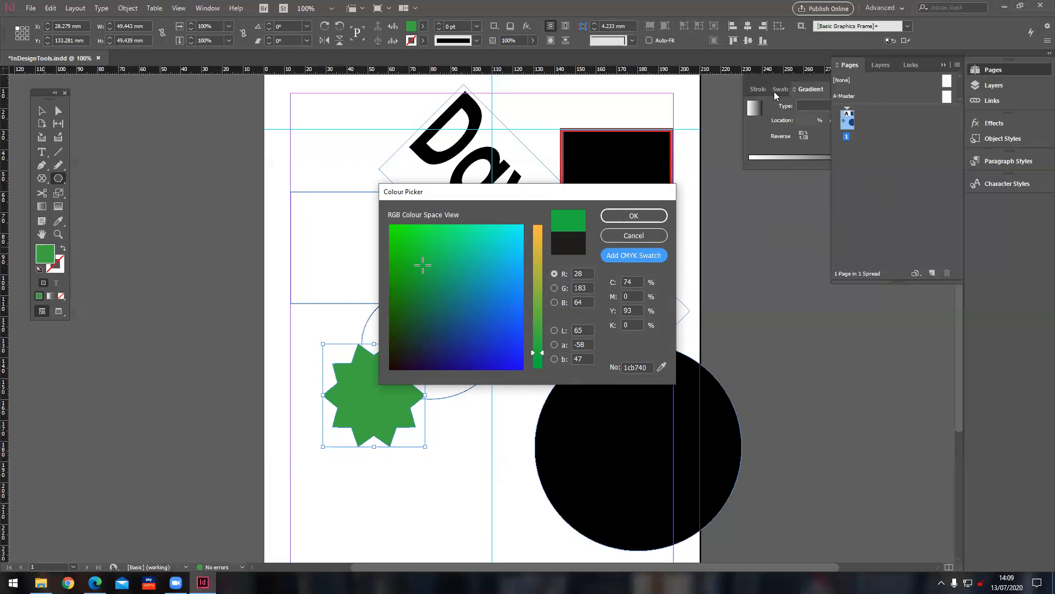
{"action": "left_click", "coordinate": [641, 216]}
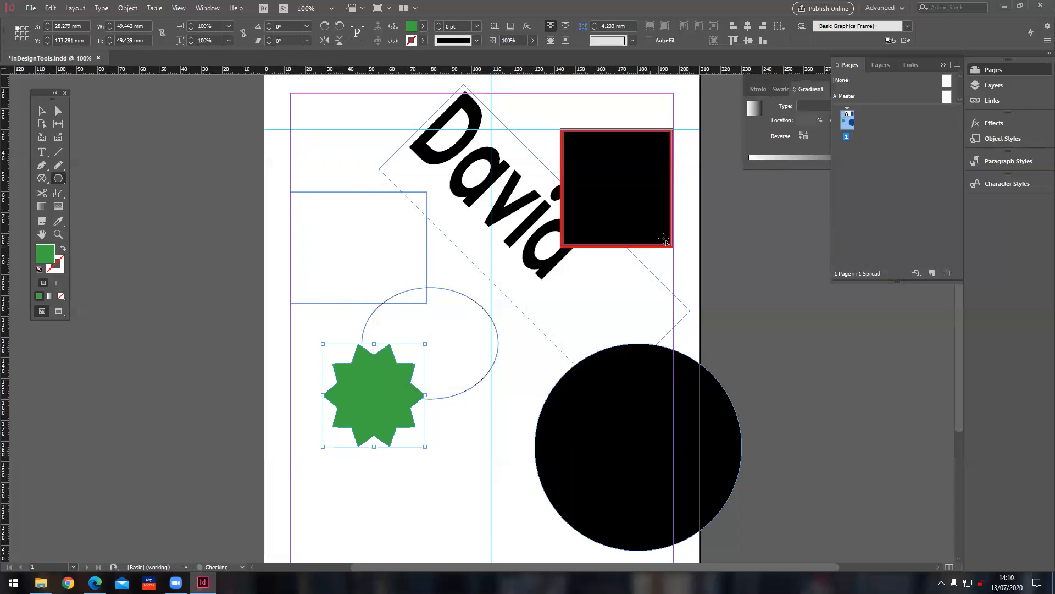
- Display the document's colour swatches and extend the list to show all of them
{"action": "left_click", "coordinate": [781, 89]}
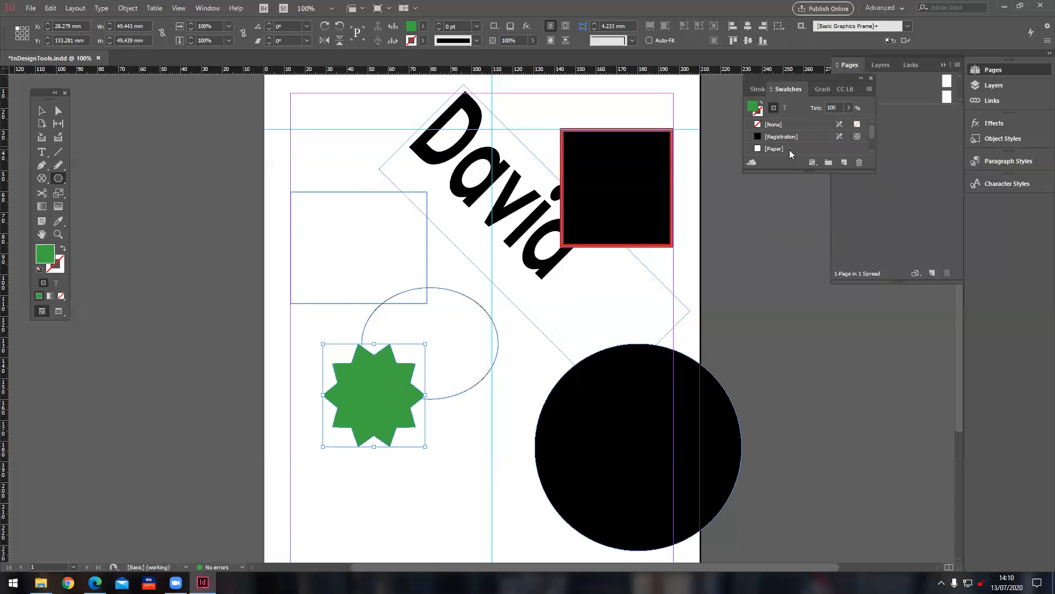
{"action": "left_click_drag", "start_coordinate": [788, 177], "coordinate": [797, 332]}
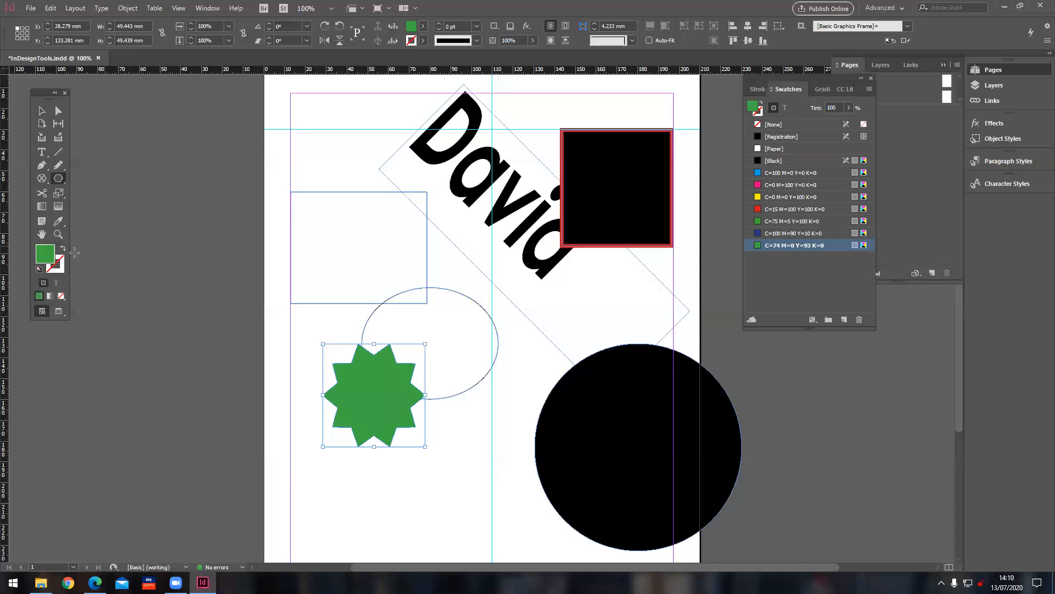
- Move the green star up over the empty rectangle's top edge, and move the ellipse up and right to about X 88 mm, Y 69.5 mm
{"action": "left_click", "coordinate": [42, 112]}
{"action": "left_click", "coordinate": [317, 193]}
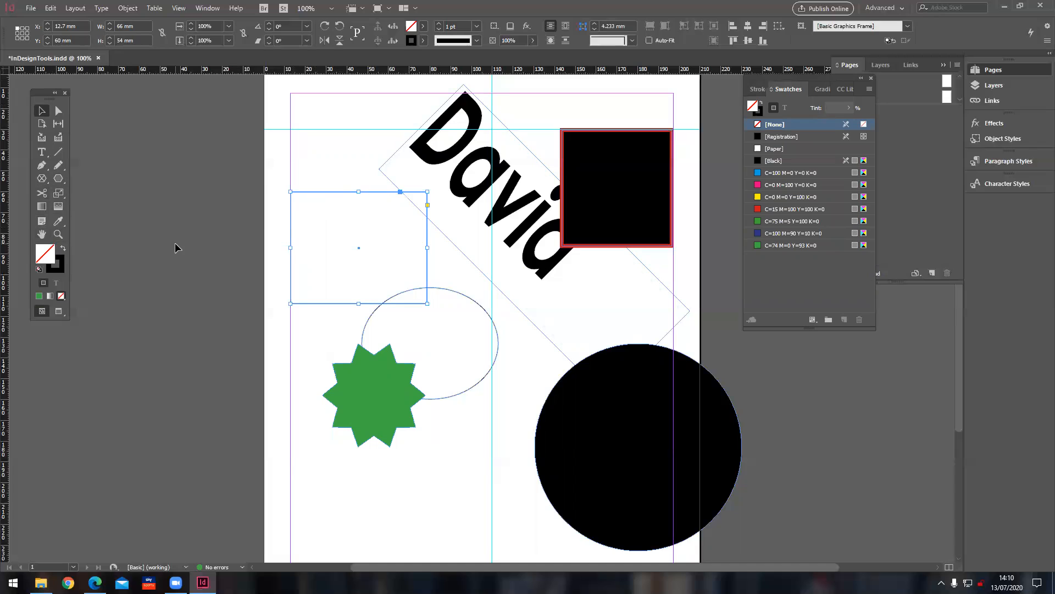
{"action": "left_click", "coordinate": [350, 379]}
{"action": "left_click_drag", "start_coordinate": [351, 378], "coordinate": [353, 171]}
{"action": "left_click_drag", "start_coordinate": [436, 288], "coordinate": [524, 210]}
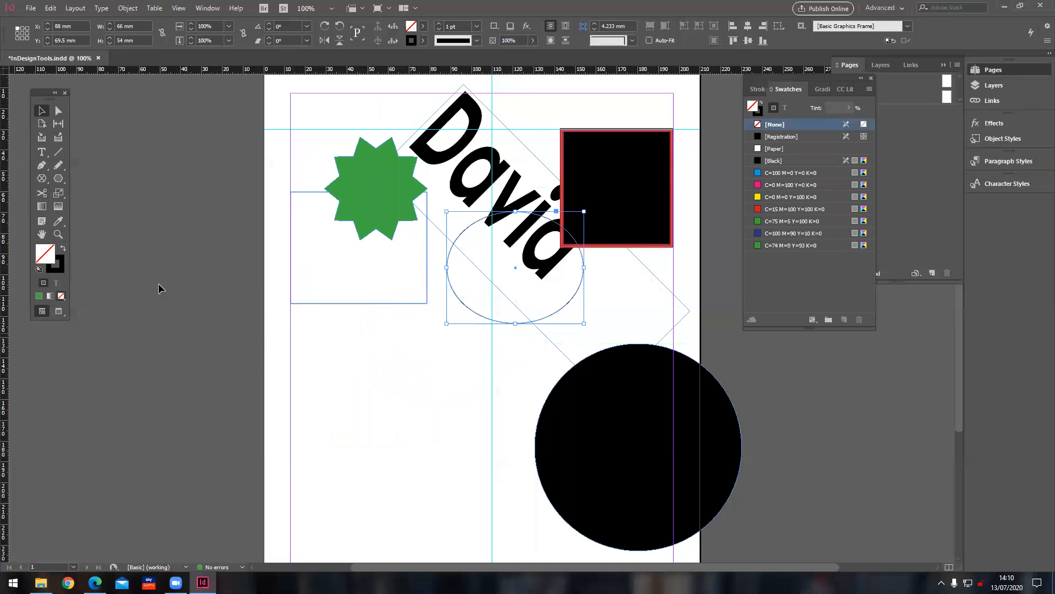
- Create a text frame filled with placeholder text in the cleared space below the empty rectangle, and save the document
{"action": "left_click", "coordinate": [43, 153]}
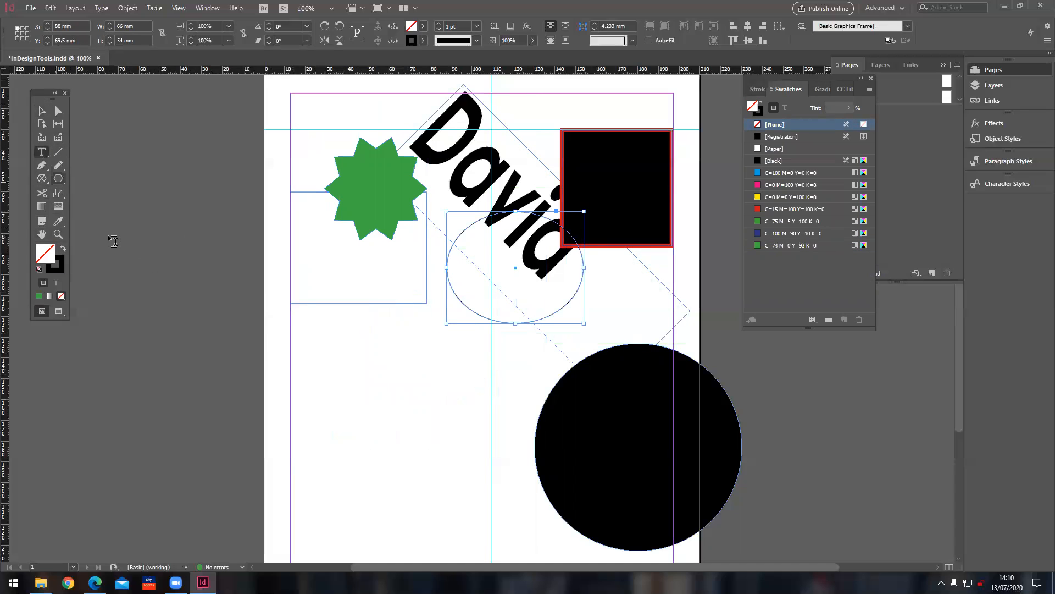
{"action": "left_click_drag", "start_coordinate": [311, 326], "coordinate": [482, 531]}
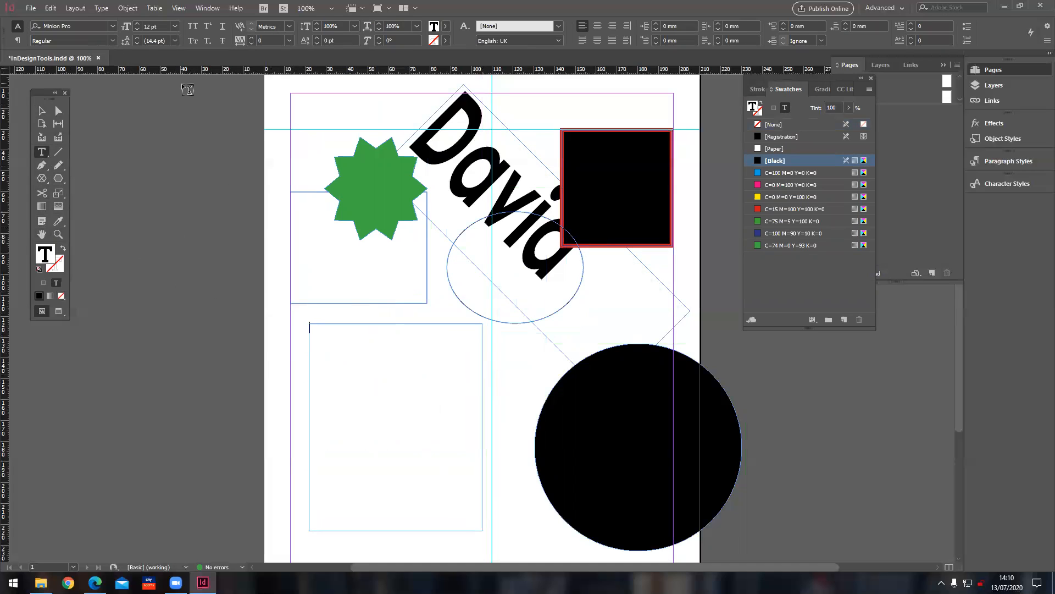
{"action": "left_click", "coordinate": [107, 8]}
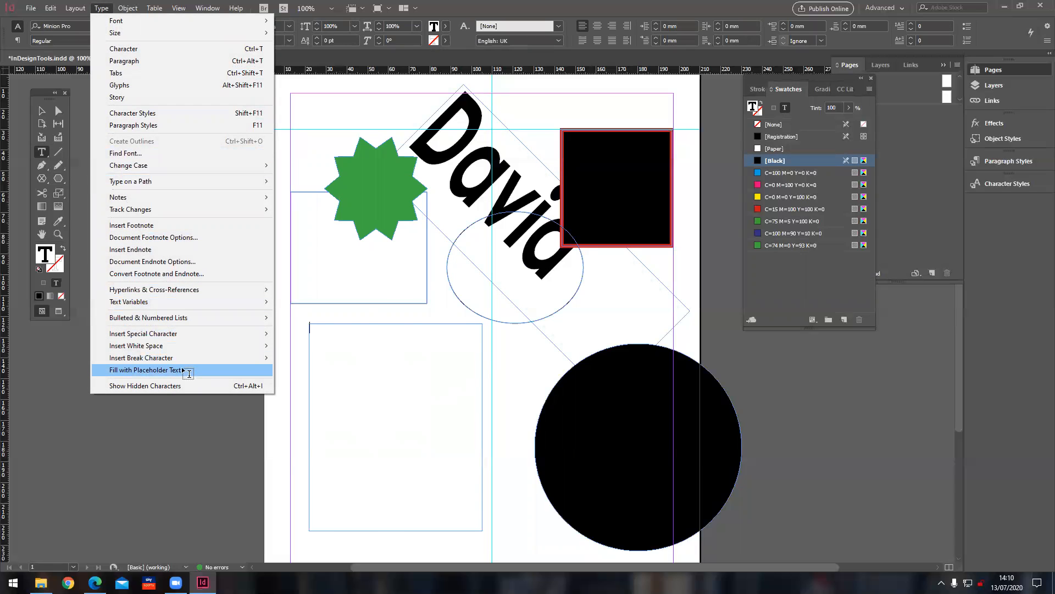
{"action": "left_click", "coordinate": [145, 370]}
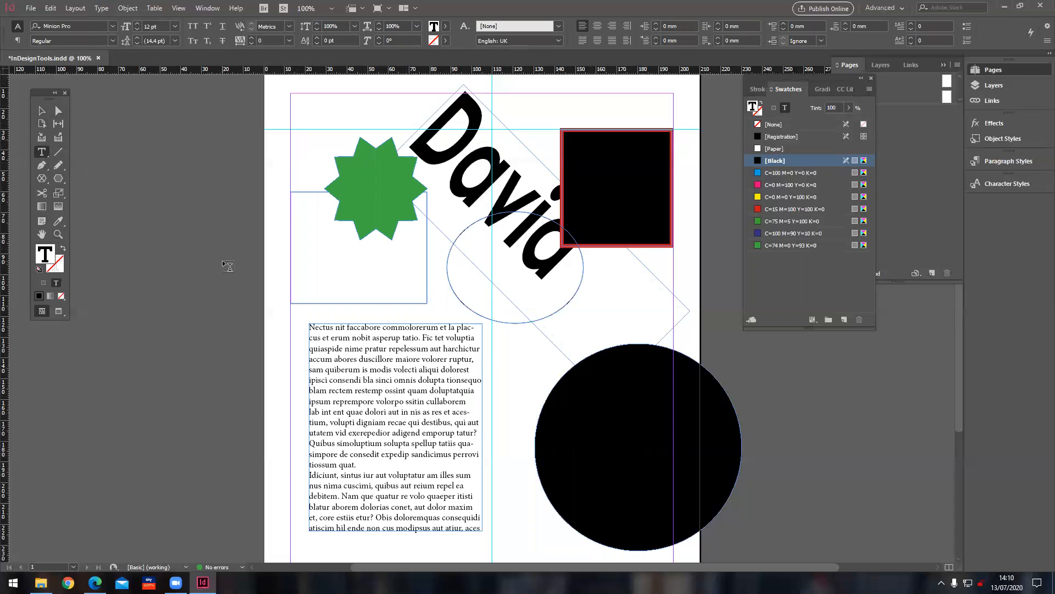
{"action": "left_click", "coordinate": [31, 9]}
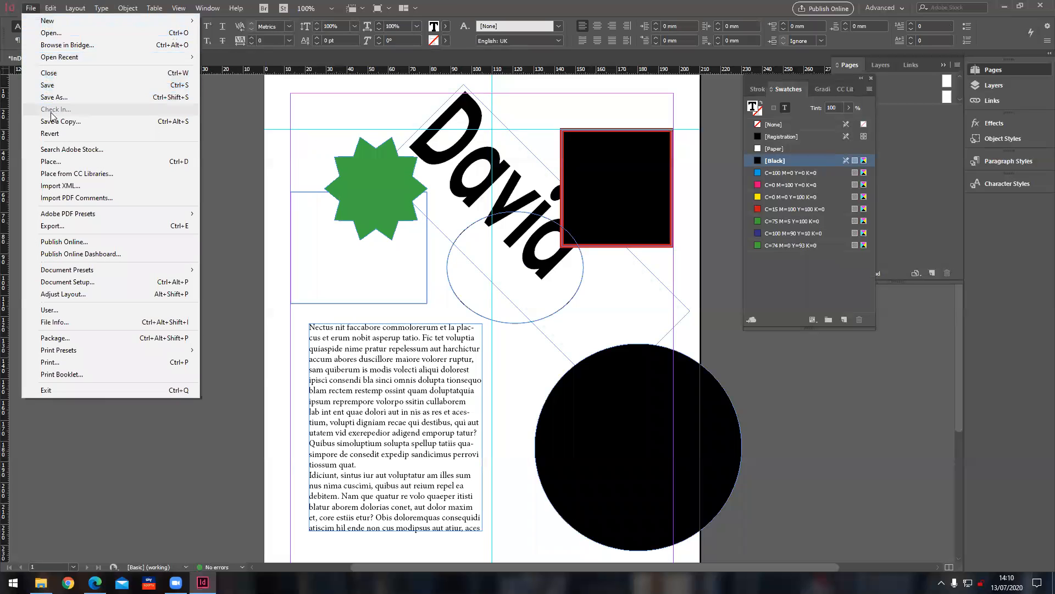
{"action": "left_click", "coordinate": [49, 85]}
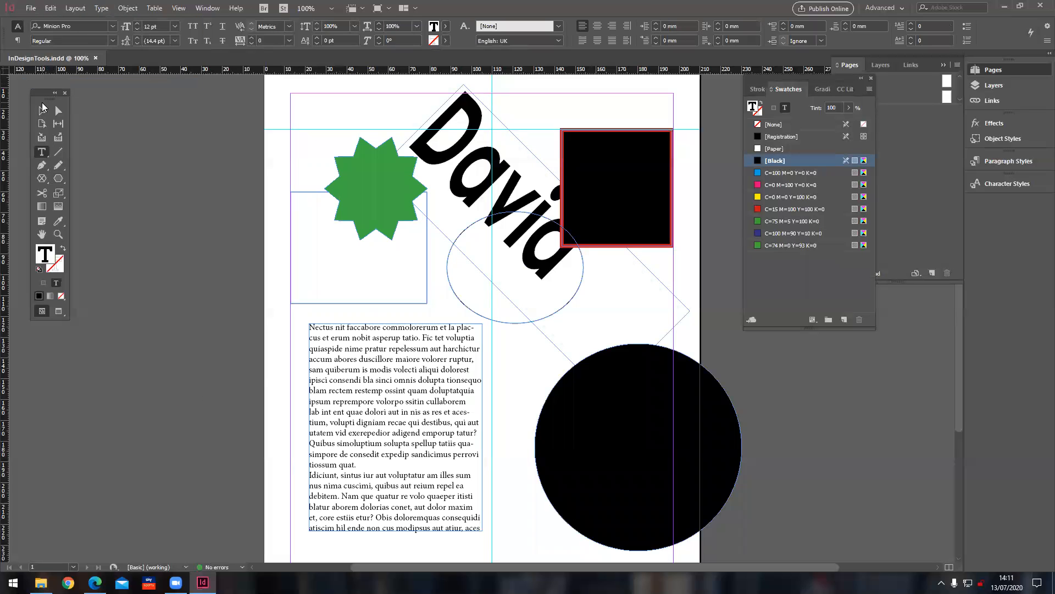